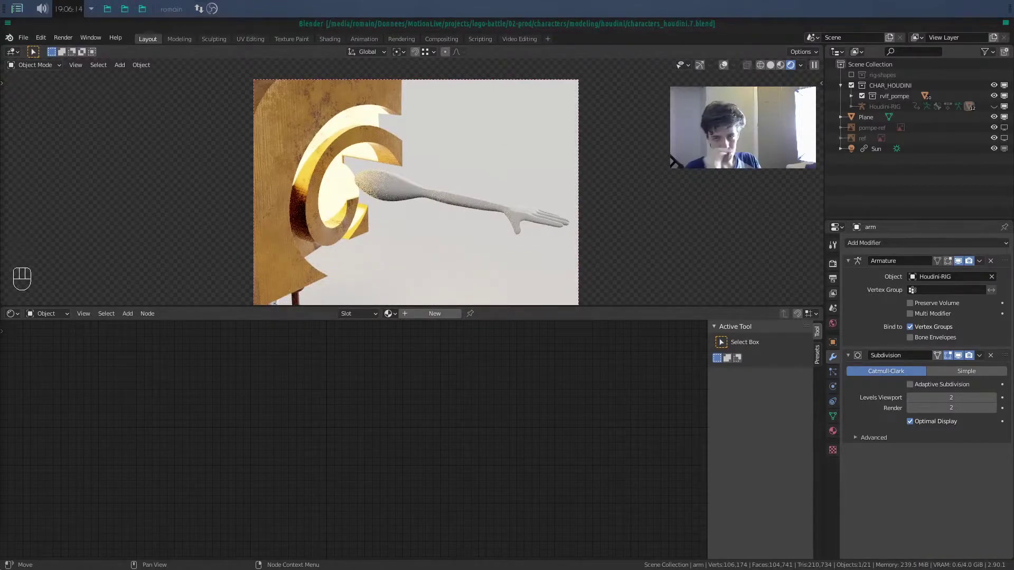
# - Create a new material on the arm object and save the file
pyautogui.scroll(6, 318, 223)
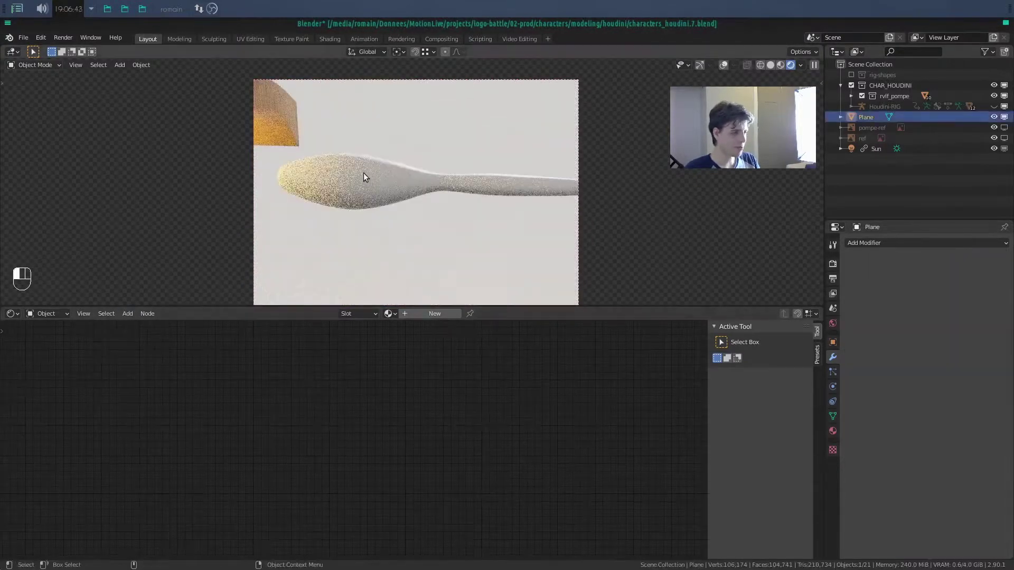
pyautogui.click(428, 313)
pyautogui.scroll(-2, 591, 465)
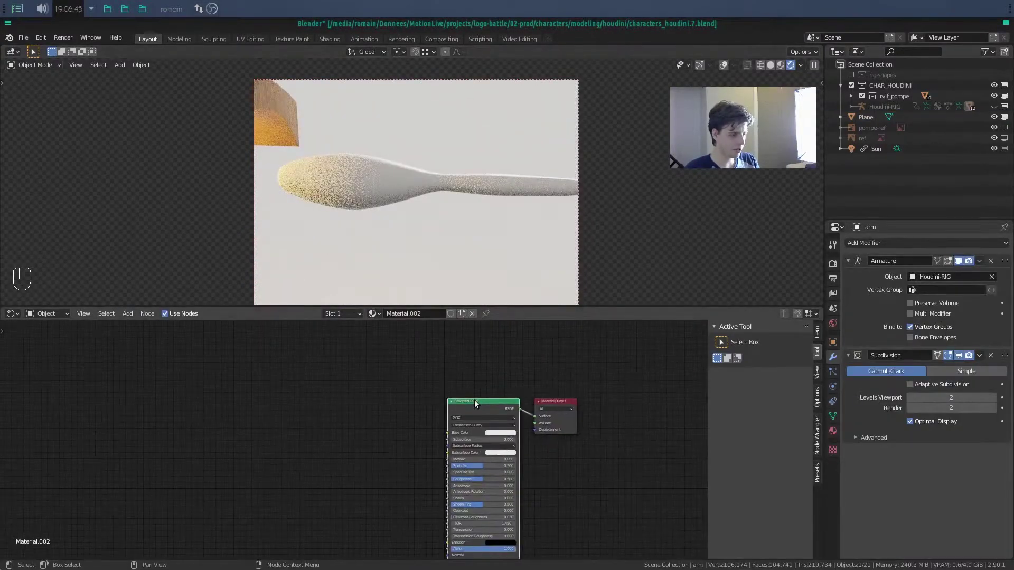
pyautogui.hotkey('ctrl', 's')
# - Rename the arm's material as sh_bras and save the file
pyautogui.click(833, 323)
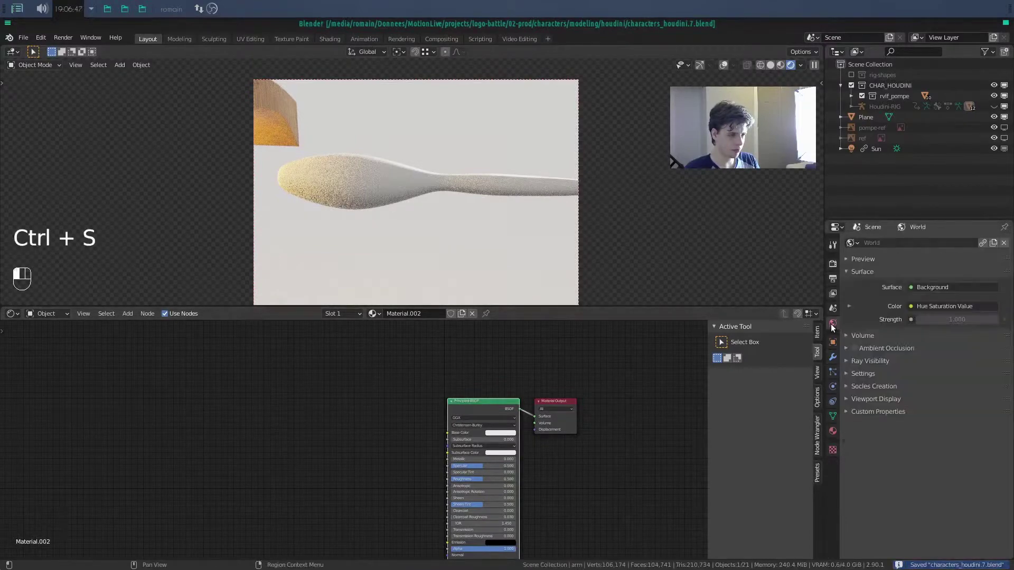
pyautogui.click(833, 431)
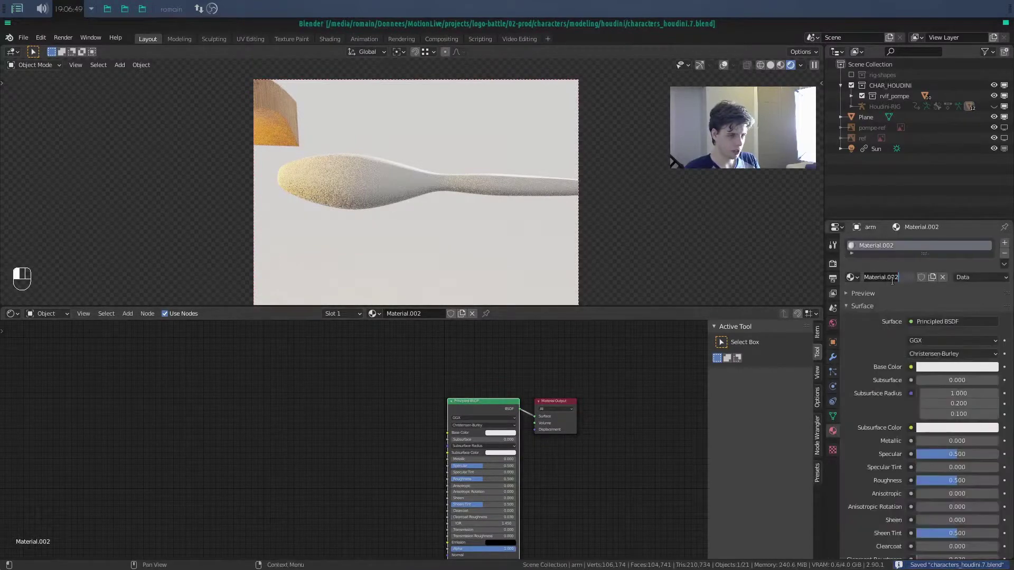
pyautogui.write('sh_b')
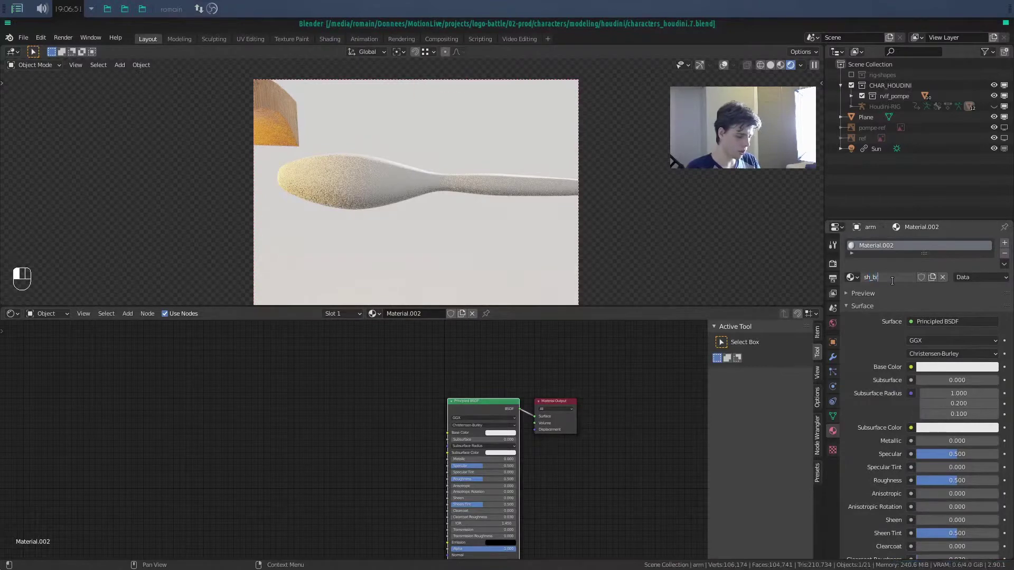
pyautogui.write('ras')
pyautogui.press('Return')
pyautogui.hotkey('ctrl', 's')
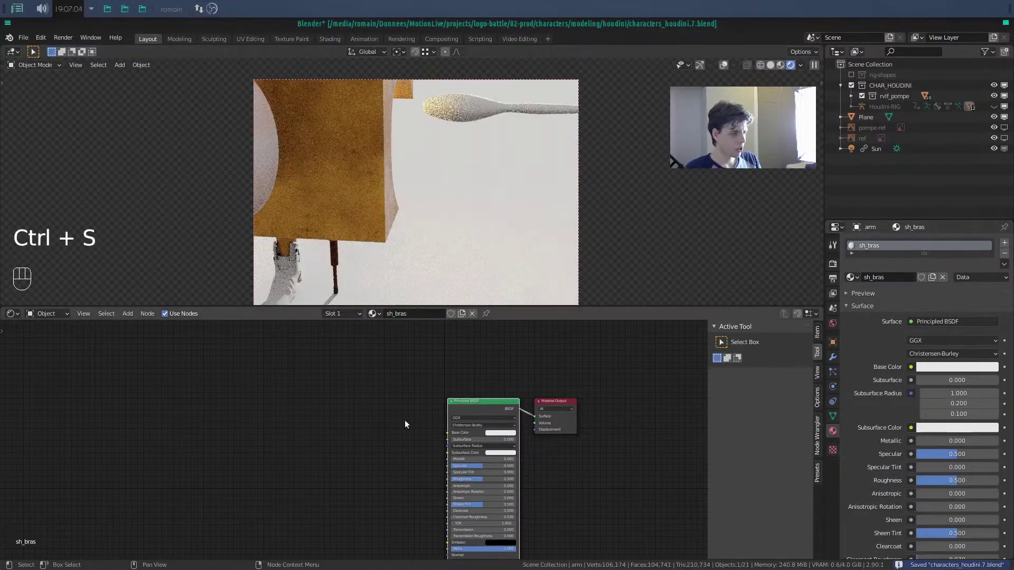
# - Add a Wave Texture node ahead of the Principled BSDF in the sh_bras material
pyautogui.moveTo(408, 423); pyautogui.dragTo(287, 430, button='middle')
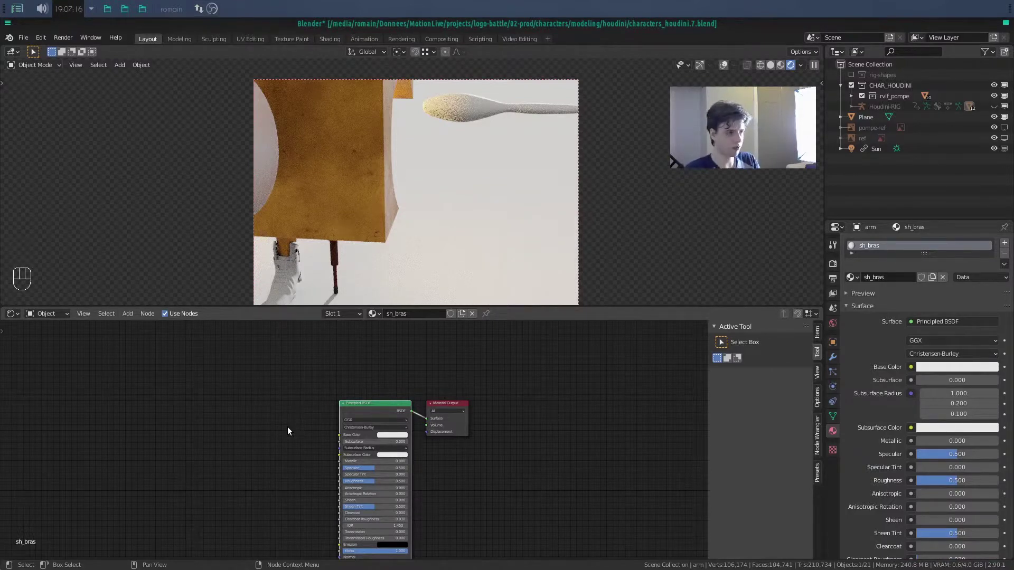
pyautogui.scroll(4, 287, 427)
pyautogui.moveTo(306, 436); pyautogui.dragTo(369, 458, button='middle')
pyautogui.moveTo(264, 438); pyautogui.dragTo(355, 437, button='middle')
pyautogui.click(260, 411)
pyautogui.hotkey('shift', 'a')
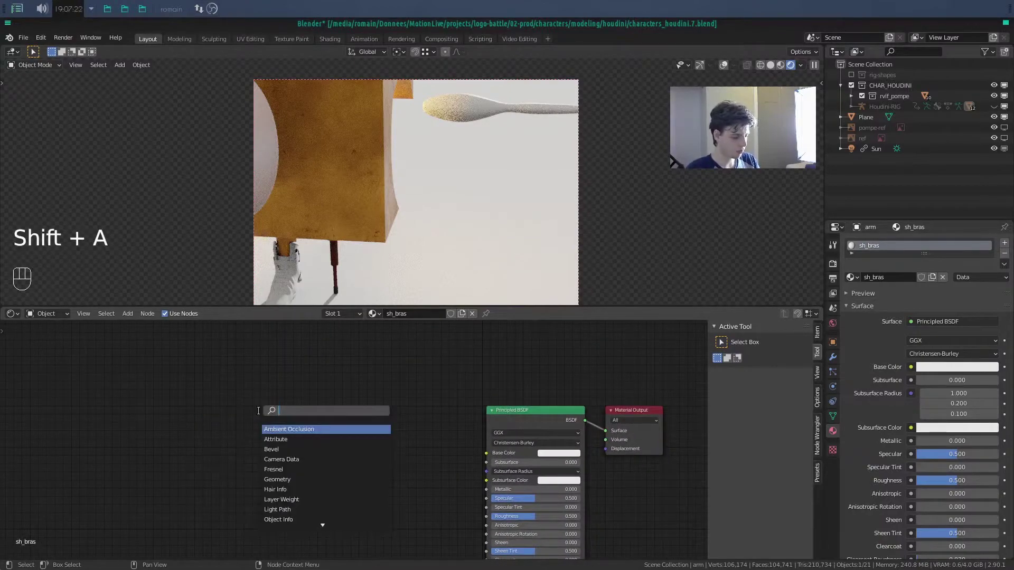
pyautogui.write('wave')
pyautogui.press('Return')
pyautogui.click(258, 411)
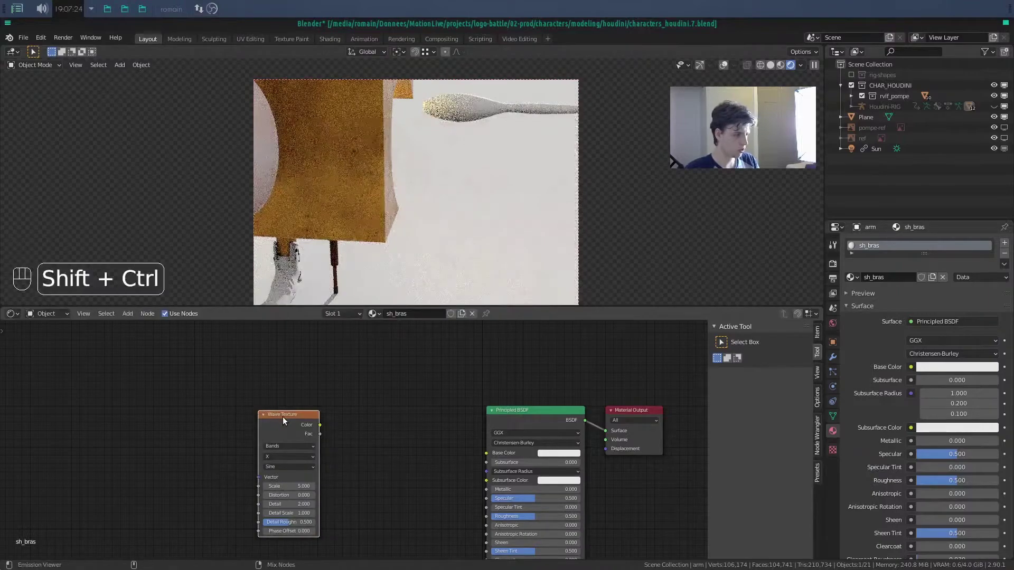
# - Preview the Wave Texture's colour output on the arm
pyautogui.keyDown('ctrl'); pyautogui.keyDown('shift'); pyautogui.click(284, 416); pyautogui.keyUp('shift'); pyautogui.keyUp('ctrl')
pyautogui.keyDown('alt'); pyautogui.moveTo(510, 168); pyautogui.dragTo(368, 229, button='middle'); pyautogui.keyUp('alt')
pyautogui.keyDown('alt'); pyautogui.moveTo(368, 229); pyautogui.dragTo(391, 210); pyautogui.keyUp('alt')
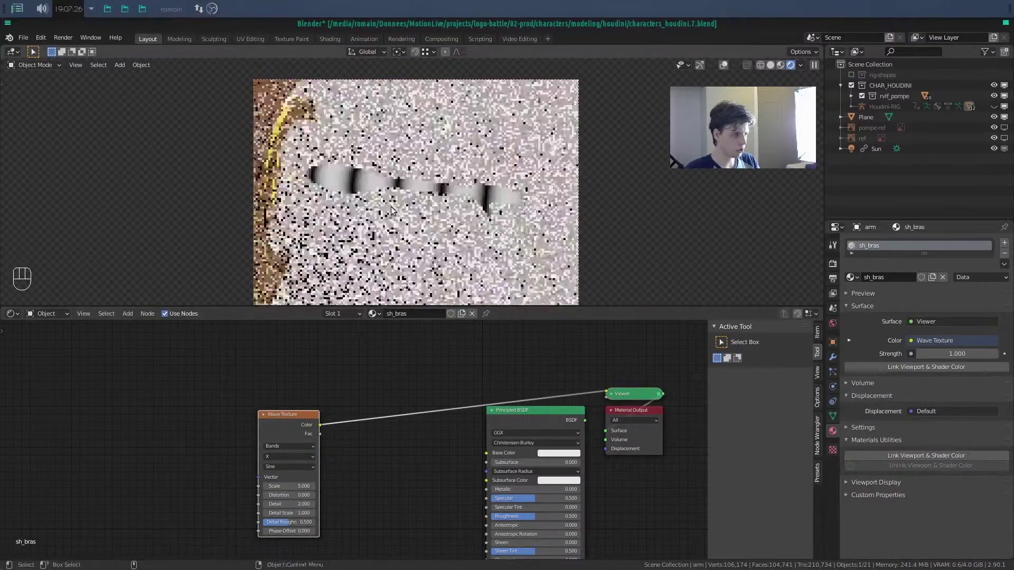
pyautogui.scroll(3, 390, 211)
# - Turn off the arm mesh's automatic texture space, setting its location to 0 m and size to 1.000 on all axes
pyautogui.click(345, 187)
pyautogui.click(319, 192)
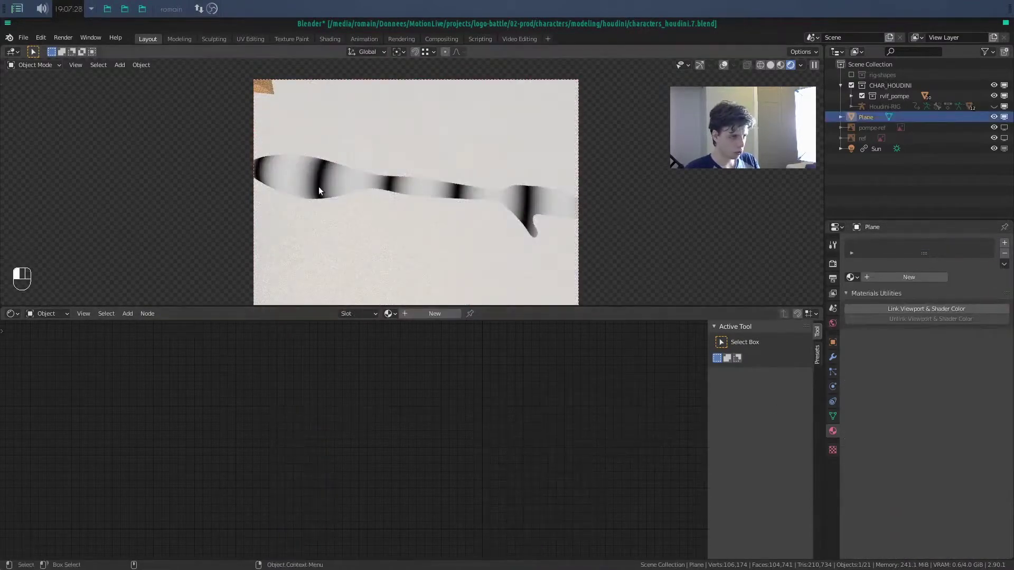
pyautogui.click(833, 416)
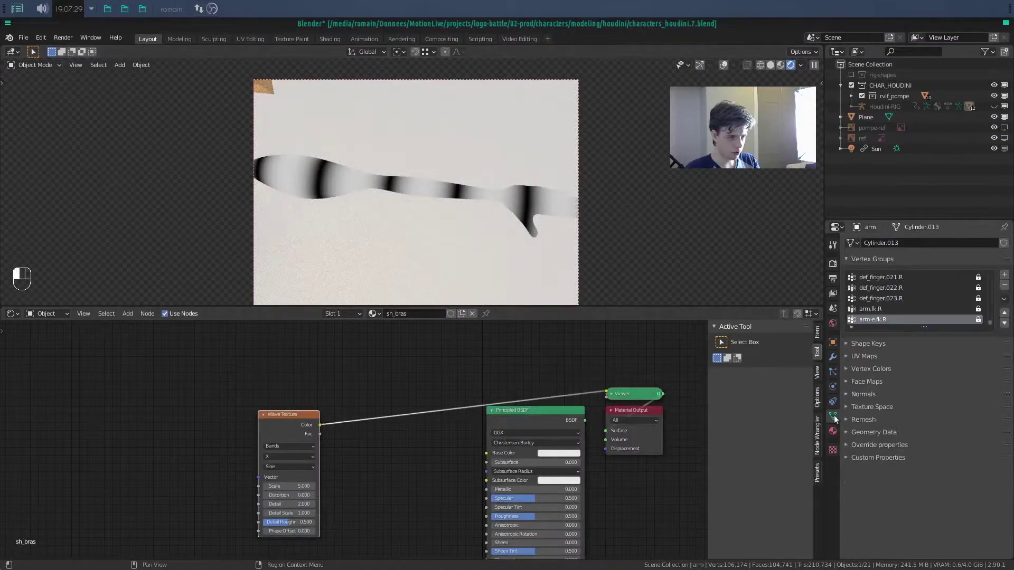
pyautogui.click(864, 408)
pyautogui.click(945, 465)
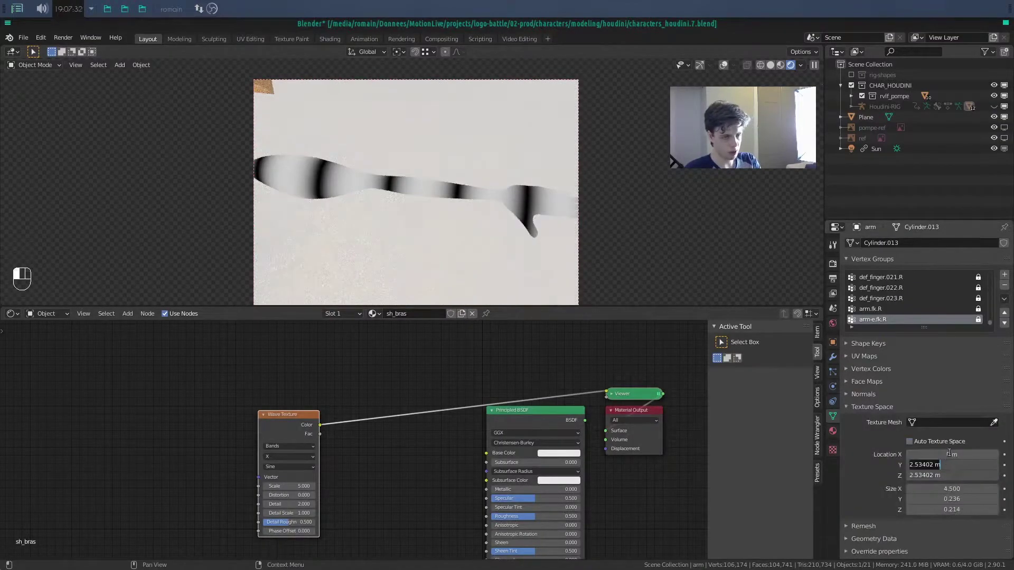
pyautogui.write('0')
pyautogui.press('Return')
pyautogui.write('0')
pyautogui.press('Return')
pyautogui.moveTo(950, 454); pyautogui.dragTo(955, 508)
pyautogui.write('1')
pyautogui.press('Return')
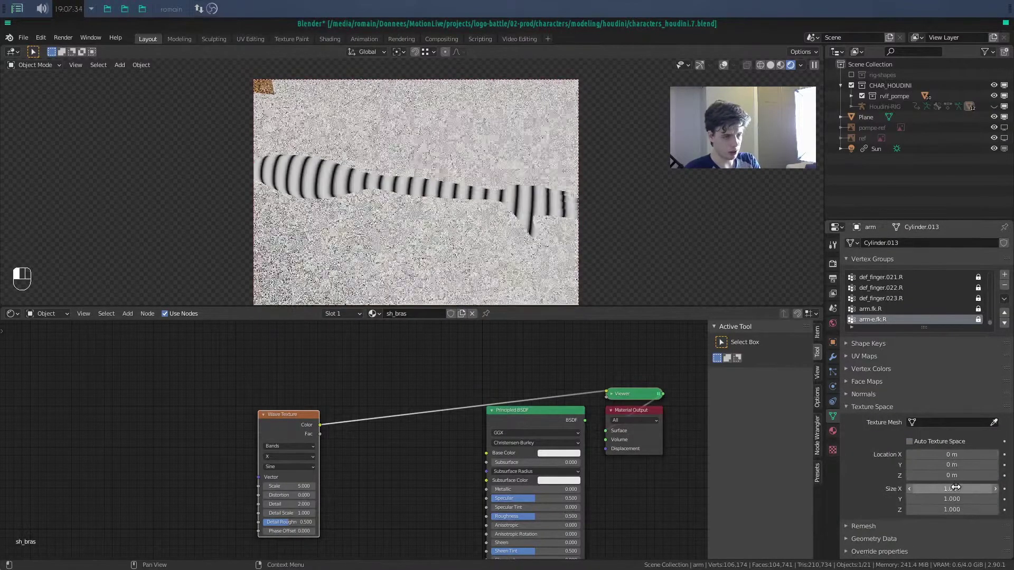
pyautogui.click(855, 407)
# - Set the Wave Texture's scale to 100 for fine stripes along the arm
pyautogui.scroll(-2, 580, 271)
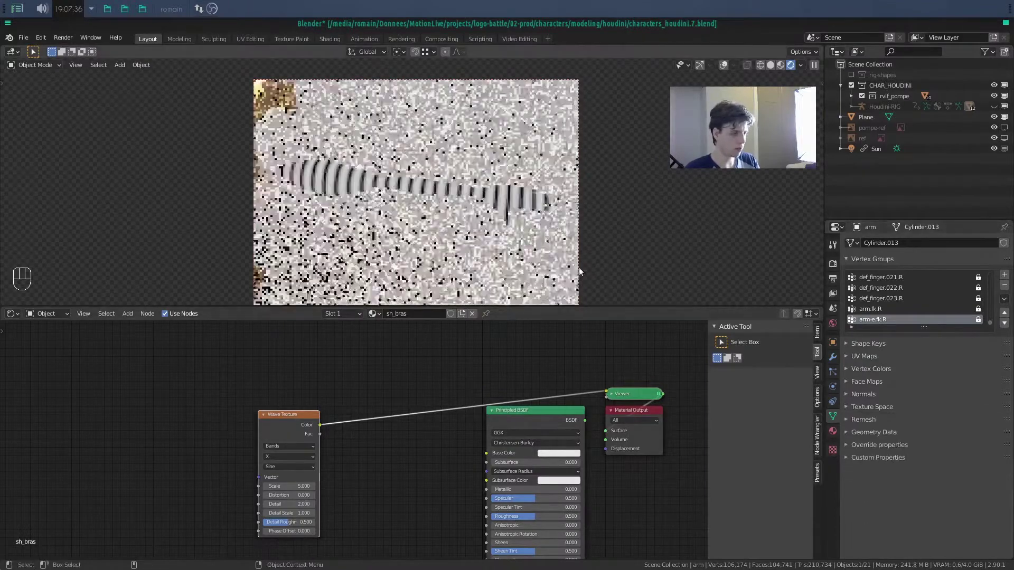
pyautogui.keyDown('alt'); pyautogui.moveTo(533, 248); pyautogui.dragTo(507, 251, button='middle'); pyautogui.keyUp('alt')
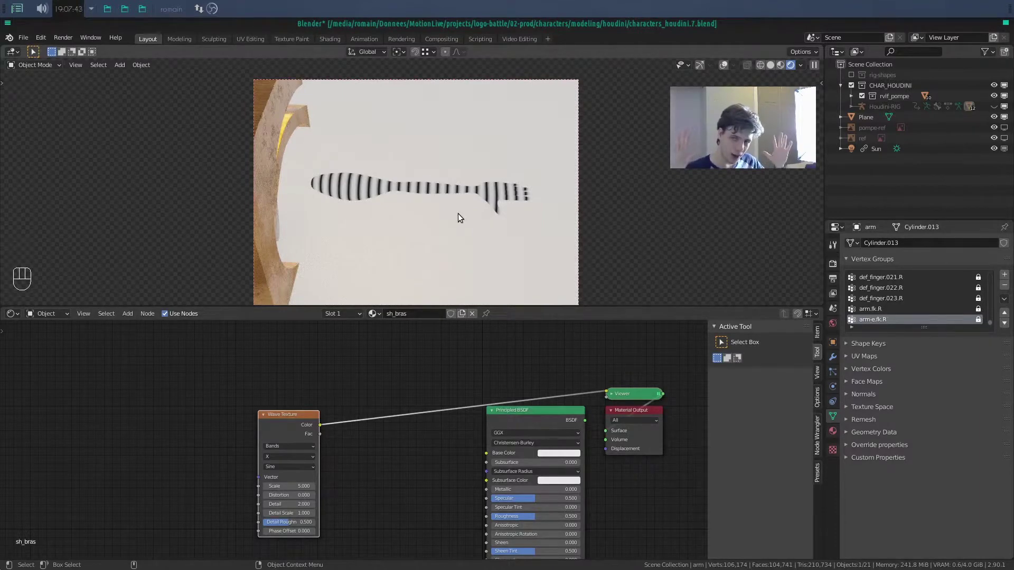
pyautogui.scroll(3, 373, 423)
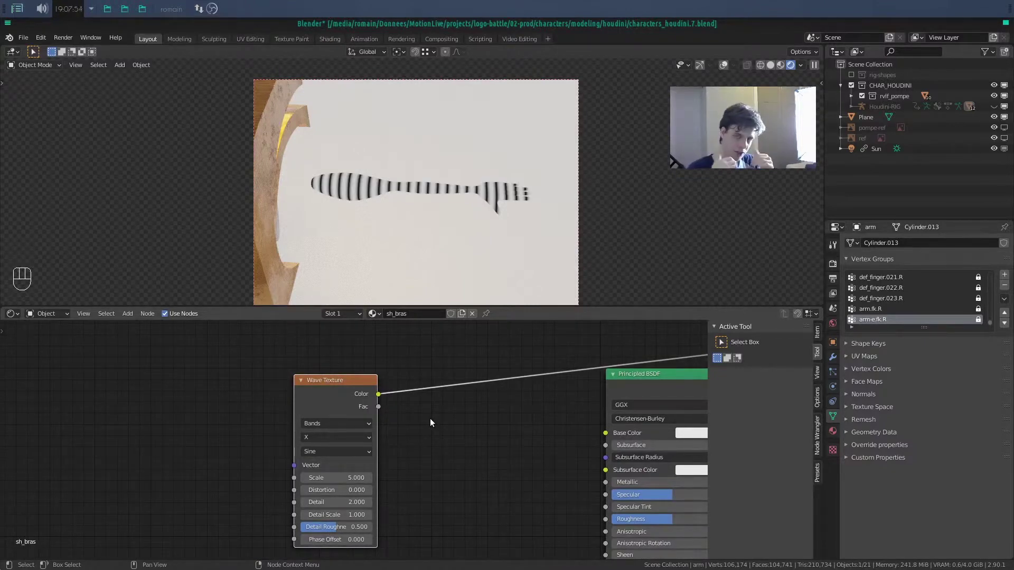
pyautogui.scroll(6, 429, 418)
pyautogui.moveTo(430, 418); pyautogui.dragTo(459, 377, button='middle')
pyautogui.scroll(-3, 459, 378)
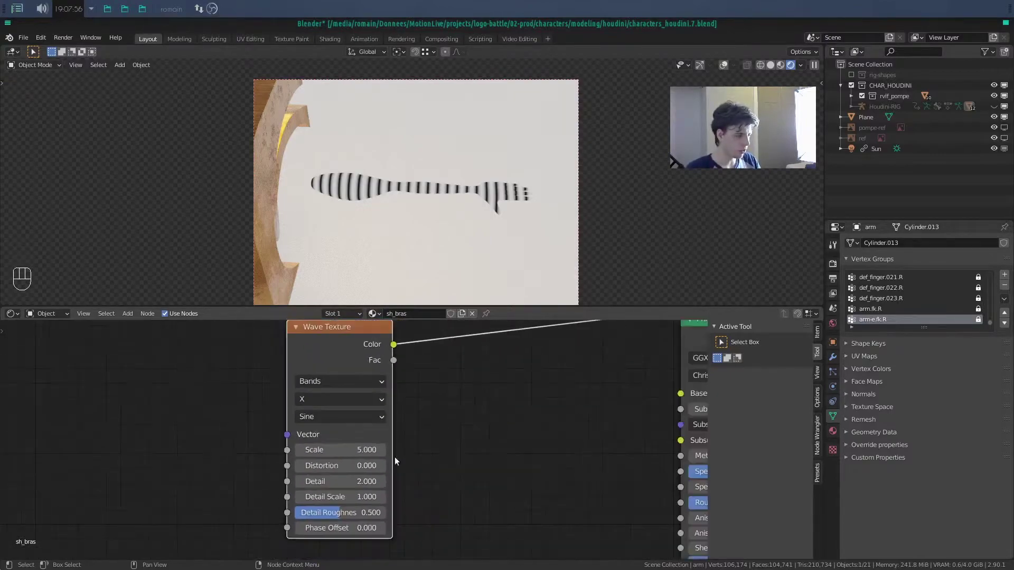
pyautogui.moveTo(327, 452); pyautogui.dragTo(417, 452)
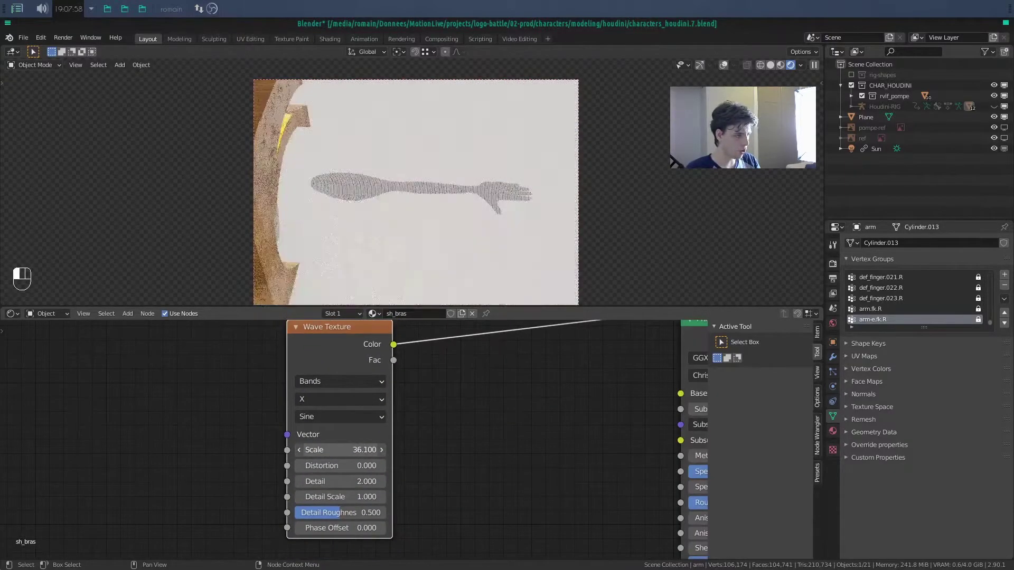
pyautogui.scroll(9, 406, 260)
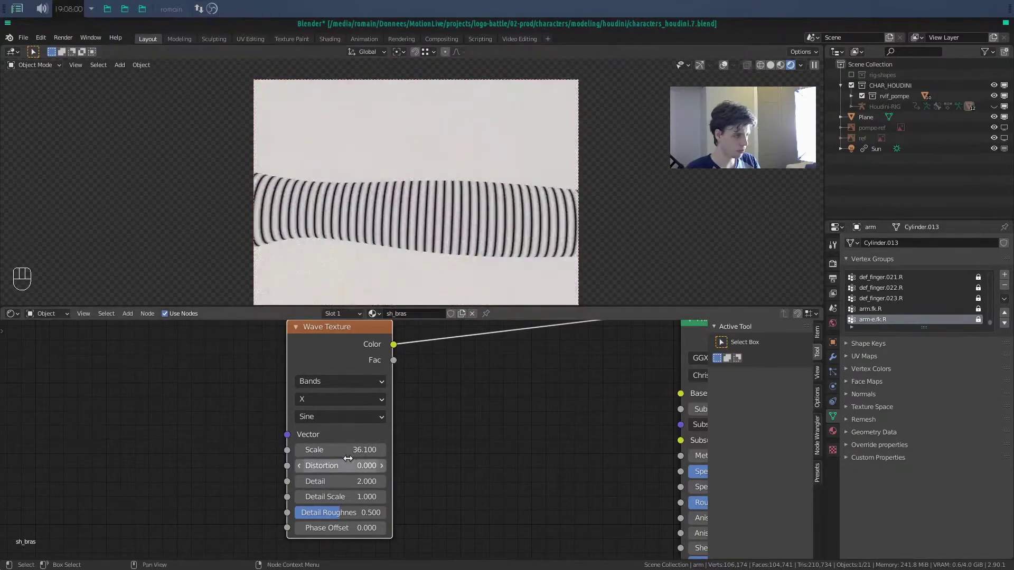
pyautogui.moveTo(346, 451); pyautogui.dragTo(446, 450)
pyautogui.click(345, 446)
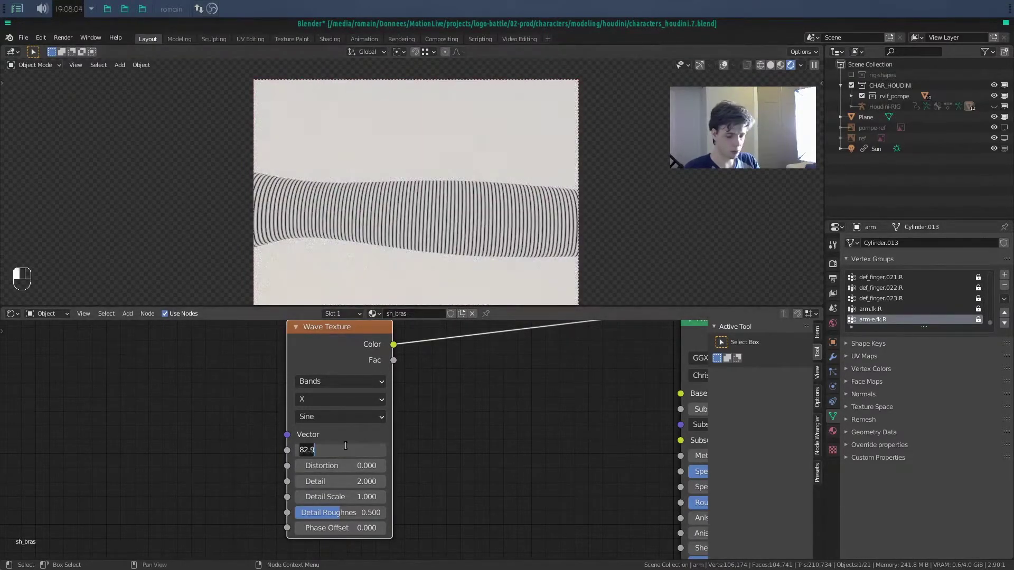
pyautogui.write('100')
pyautogui.press('Return')
# - Duplicate the Wave Texture below the original and attach Texture Coordinate and Mapping nodes to the copy
pyautogui.scroll(-3, 390, 449)
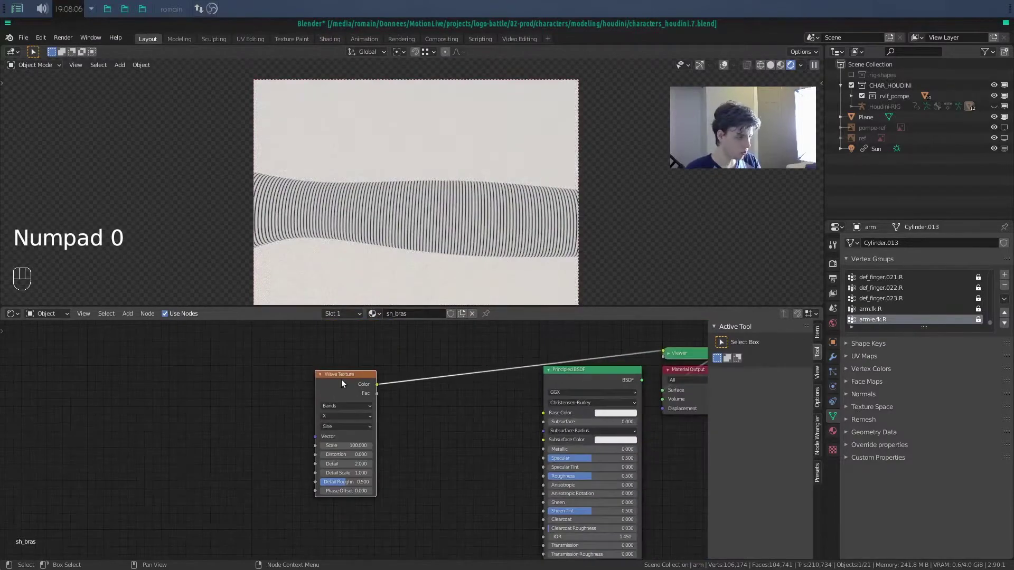
pyautogui.hotkey('shift', 'd')
pyautogui.click(336, 502)
pyautogui.moveTo(407, 487); pyautogui.dragTo(408, 426, button='middle')
pyautogui.hotkey('ctrl', 't')
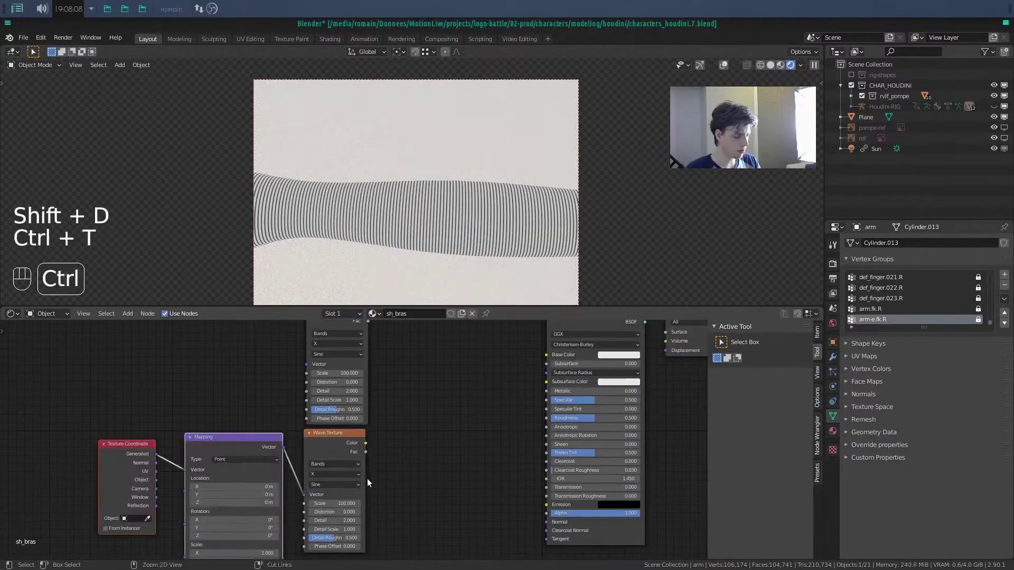
pyautogui.moveTo(185, 480); pyautogui.dragTo(289, 441, button='middle')
pyautogui.click(262, 391)
pyautogui.moveTo(303, 393); pyautogui.dragTo(236, 410, button='middle')
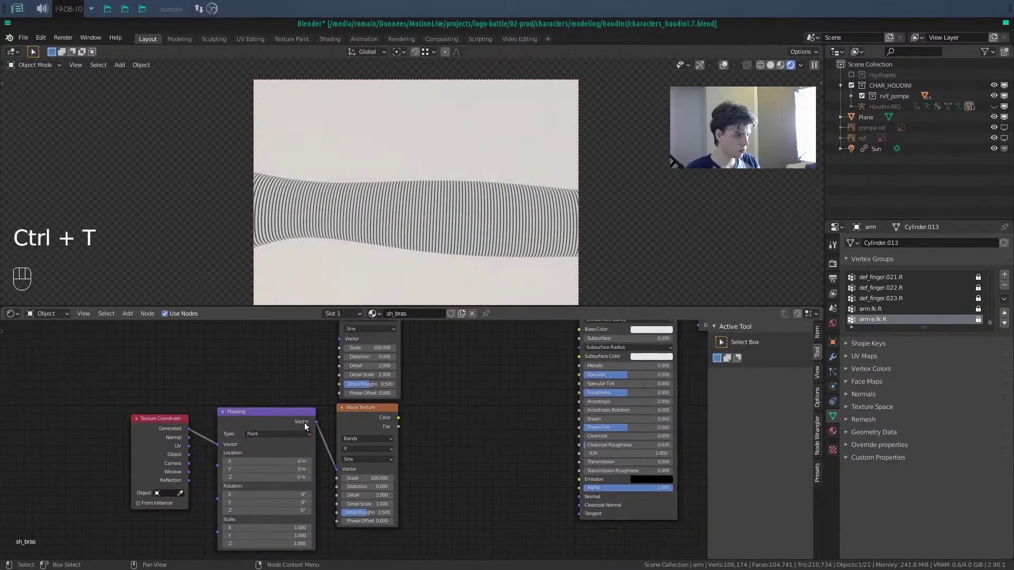
# - Preview the duplicated Wave Texture on the arm
pyautogui.keyDown('ctrl'); pyautogui.keyDown('shift'); pyautogui.click(357, 413); pyautogui.keyUp('shift'); pyautogui.keyUp('ctrl')
pyautogui.scroll(4, 382, 492)
pyautogui.moveTo(388, 491); pyautogui.dragTo(405, 442, button='middle')
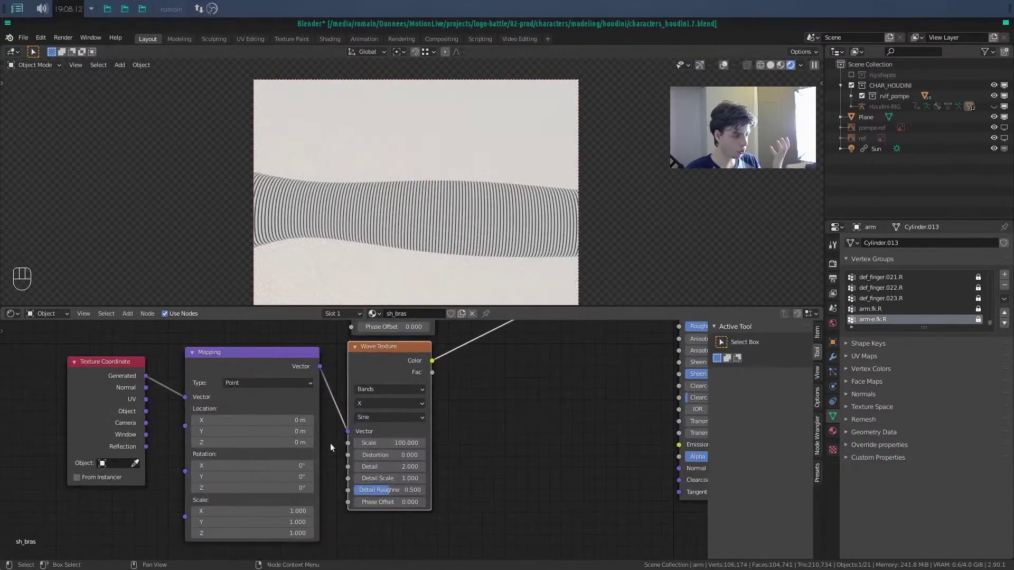
# - Set the Mapping node's Y rotation to 90° and the duplicated Wave Texture's scale to 167.9
pyautogui.moveTo(250, 479); pyautogui.dragTo(323, 476)
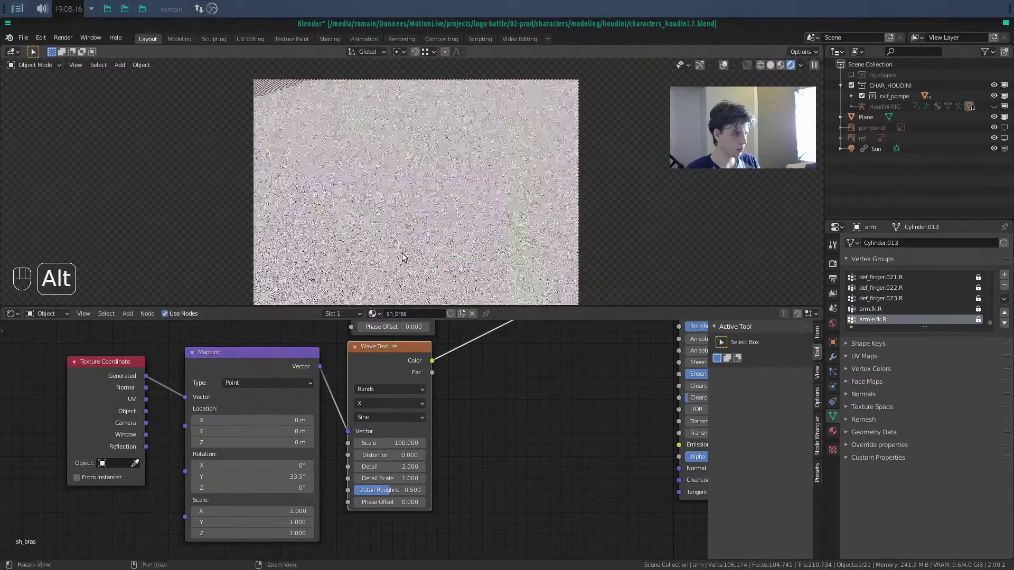
pyautogui.press('KP_1')
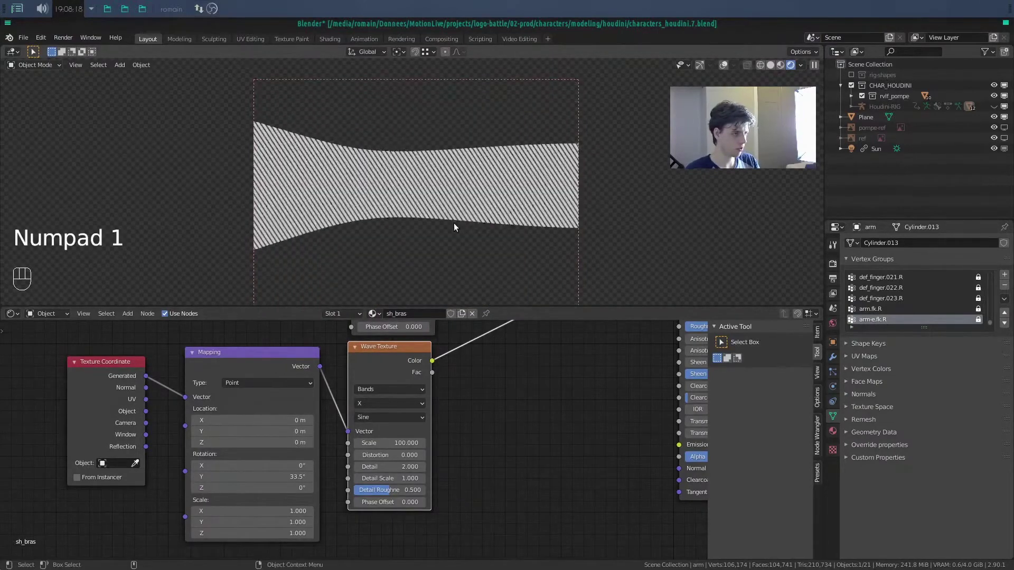
pyautogui.moveTo(268, 477); pyautogui.dragTo(274, 477)
pyautogui.click(269, 477)
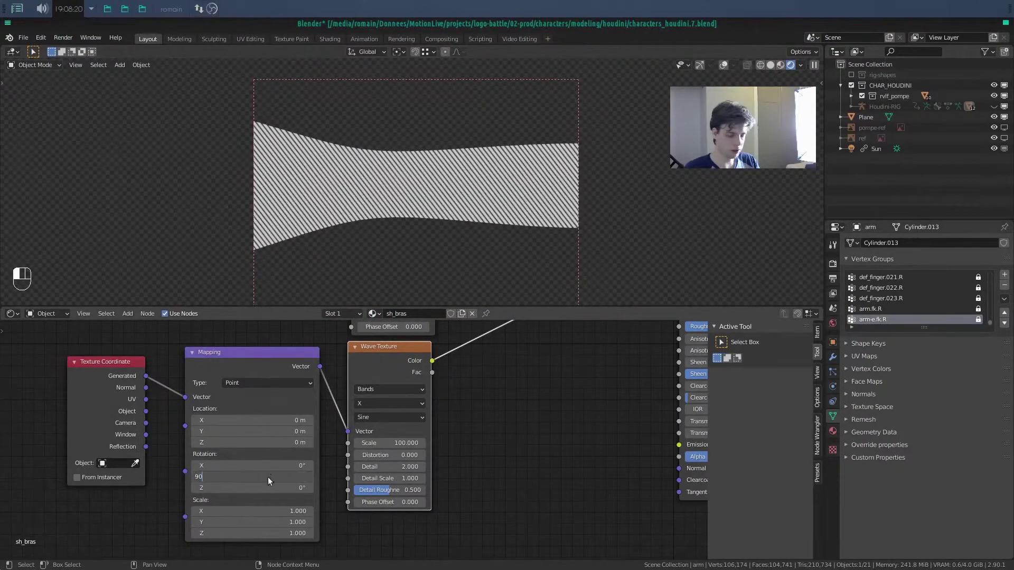
pyautogui.write('90')
pyautogui.press('Return')
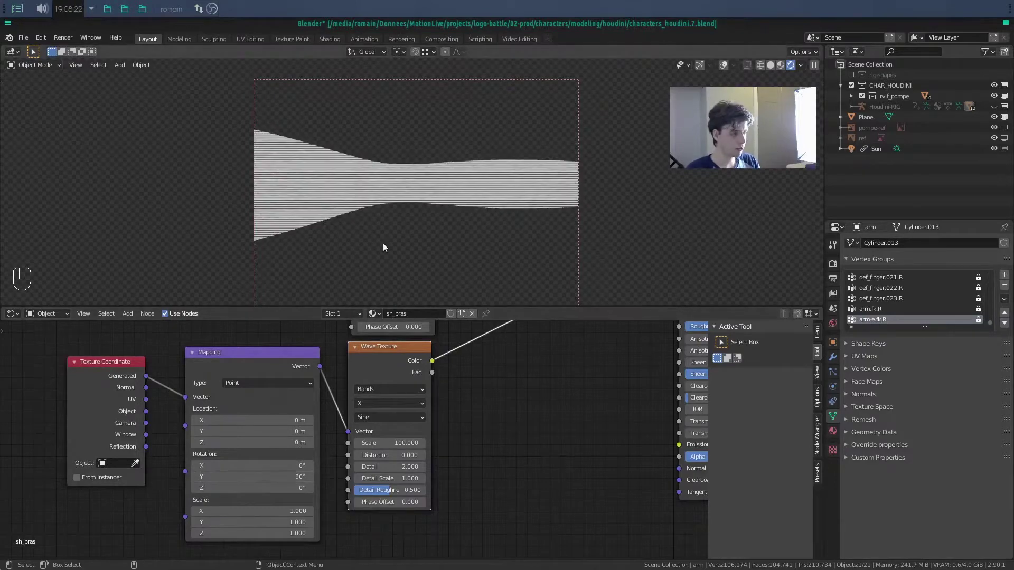
pyautogui.moveTo(393, 443)
pyautogui.mouseDown()
pyautogui.moveTo(417, 443)
pyautogui.moveTo(396, 434)
pyautogui.mouseUp()
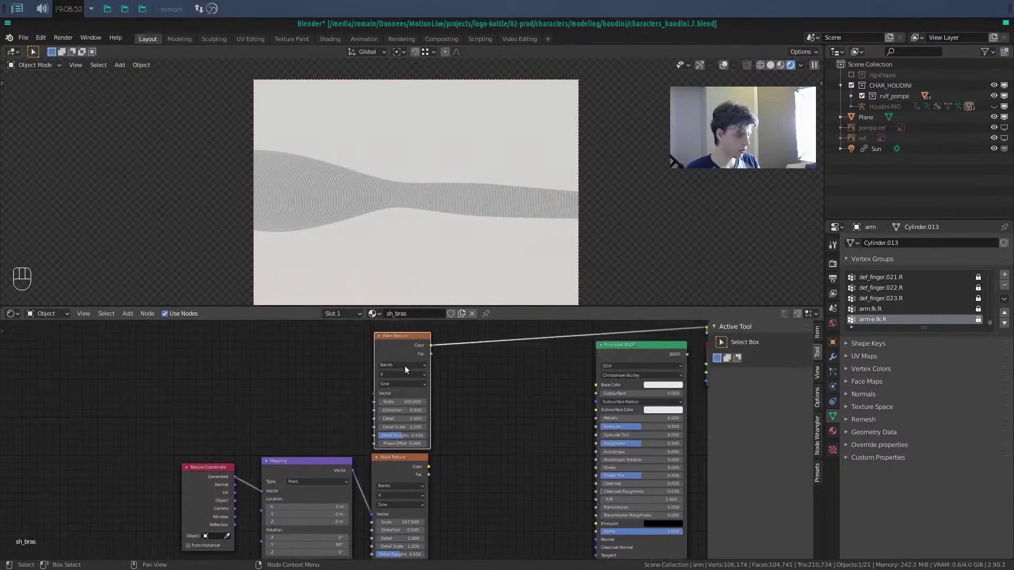
# - Move the Texture Coordinate and Mapping nodes away from the wave textures and link Generated to the original Wave Texture's Vector
pyautogui.moveTo(410, 346); pyautogui.dragTo(405, 346)
pyautogui.moveTo(507, 439); pyautogui.dragTo(521, 386, button='middle')
pyautogui.moveTo(205, 373); pyautogui.dragTo(320, 468)
pyautogui.press('g')
pyautogui.click(136, 432)
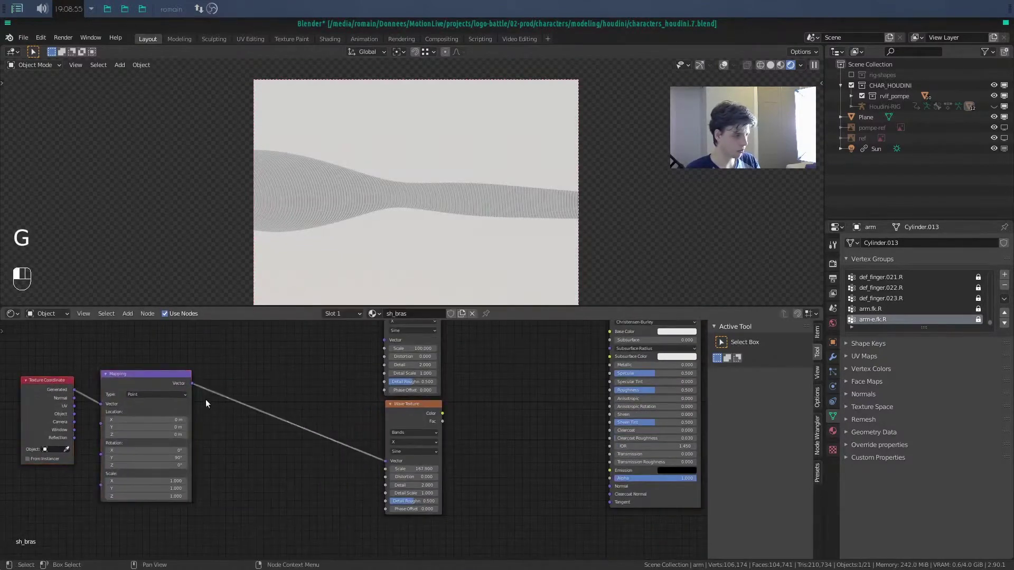
pyautogui.moveTo(205, 400); pyautogui.dragTo(199, 449, button='middle')
pyautogui.moveTo(68, 440); pyautogui.dragTo(378, 391)
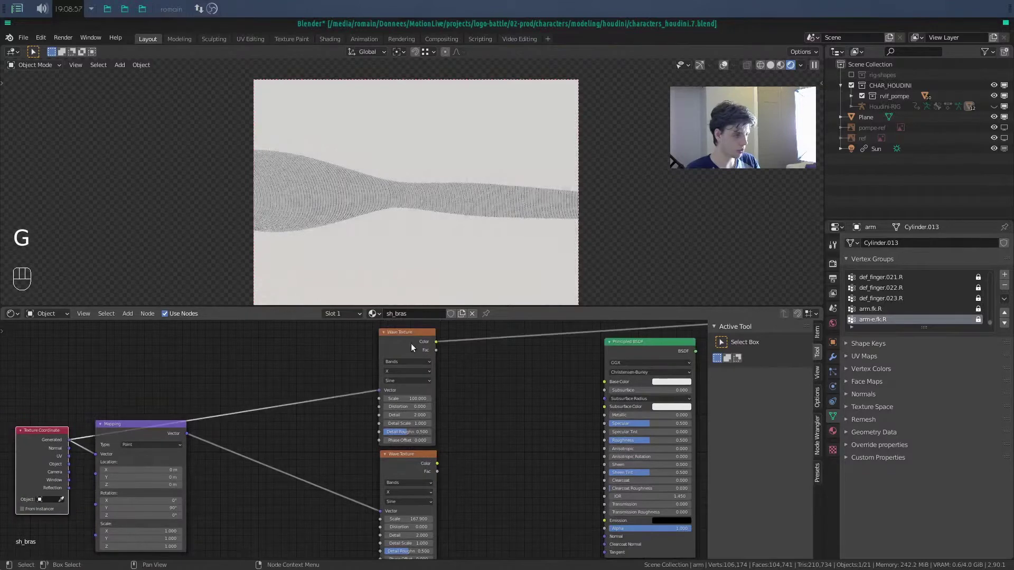
# - Move both Wave Texture nodes together closer to the Mapping node, freeing space before the Principled BSDF
pyautogui.moveTo(501, 430); pyautogui.dragTo(394, 371)
pyautogui.moveTo(493, 504); pyautogui.dragTo(397, 397)
pyautogui.press('g')
pyautogui.click(251, 413)
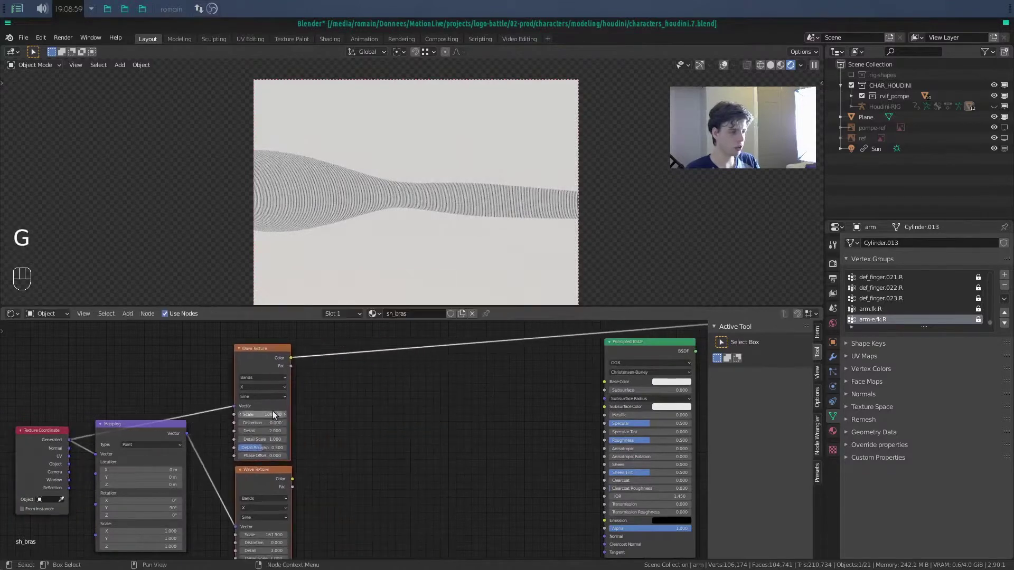
pyautogui.click(178, 403)
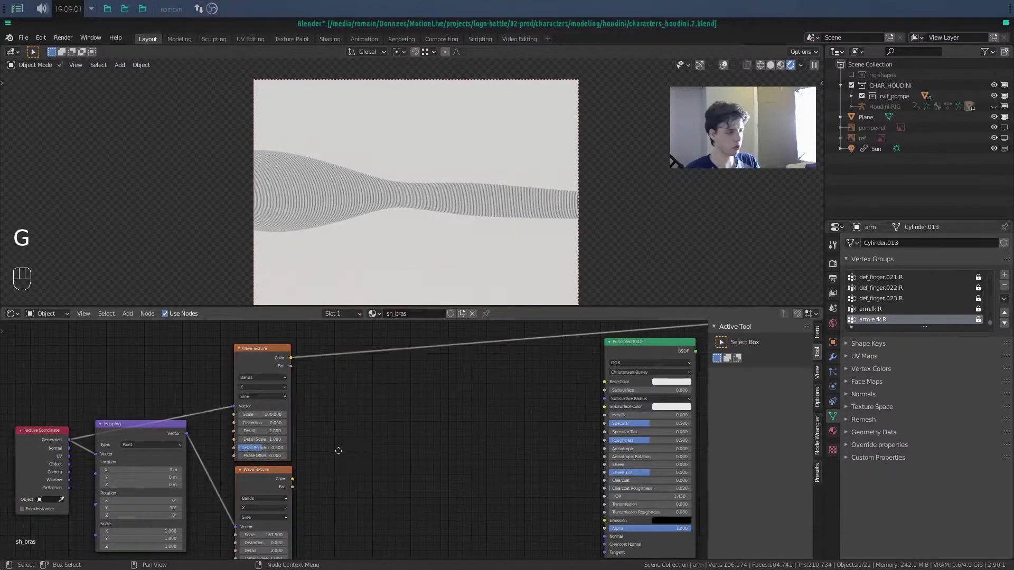
# - Add a Math node between the wave textures and the Principled BSDF and set its operation to Multiply
pyautogui.moveTo(371, 466); pyautogui.dragTo(341, 442, button='middle')
pyautogui.moveTo(438, 418); pyautogui.dragTo(432, 445, button='middle')
pyautogui.hotkey('shift', 'a')
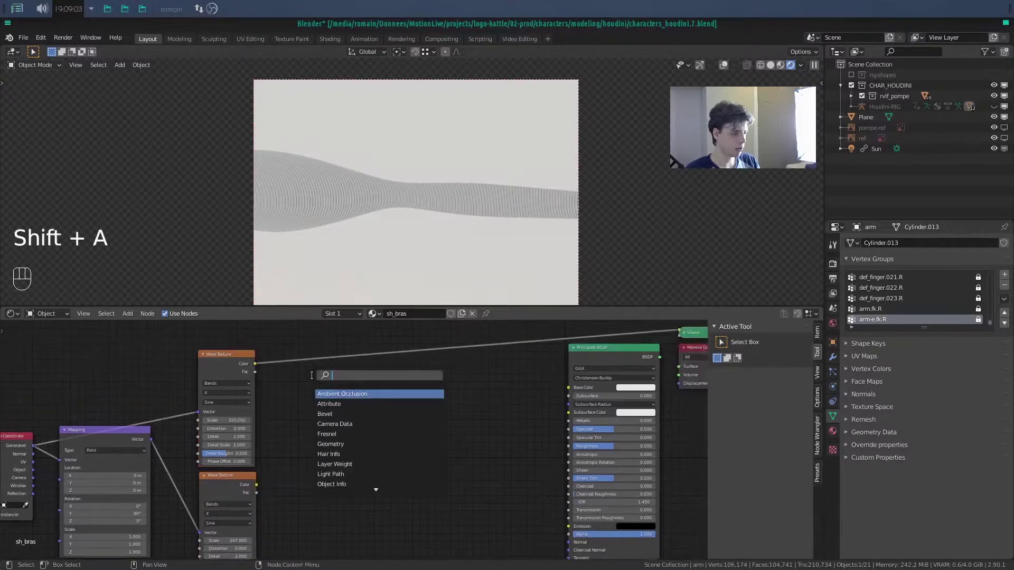
pyautogui.write('math')
pyautogui.press('Return')
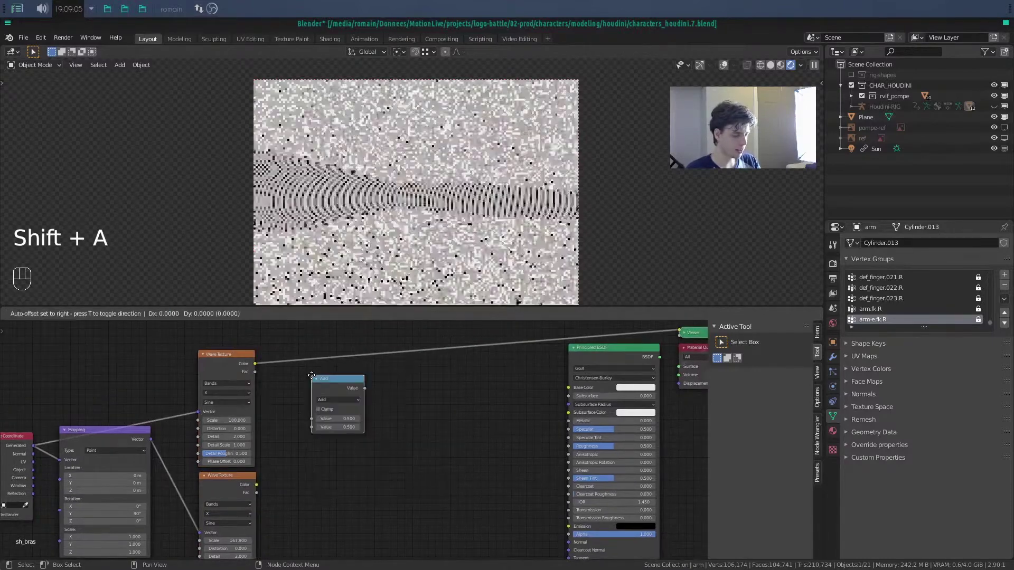
pyautogui.click(310, 376)
pyautogui.scroll(5, 282, 388)
pyautogui.moveTo(280, 392); pyautogui.dragTo(313, 409, button='middle')
pyautogui.click(353, 398)
pyautogui.click(353, 397)
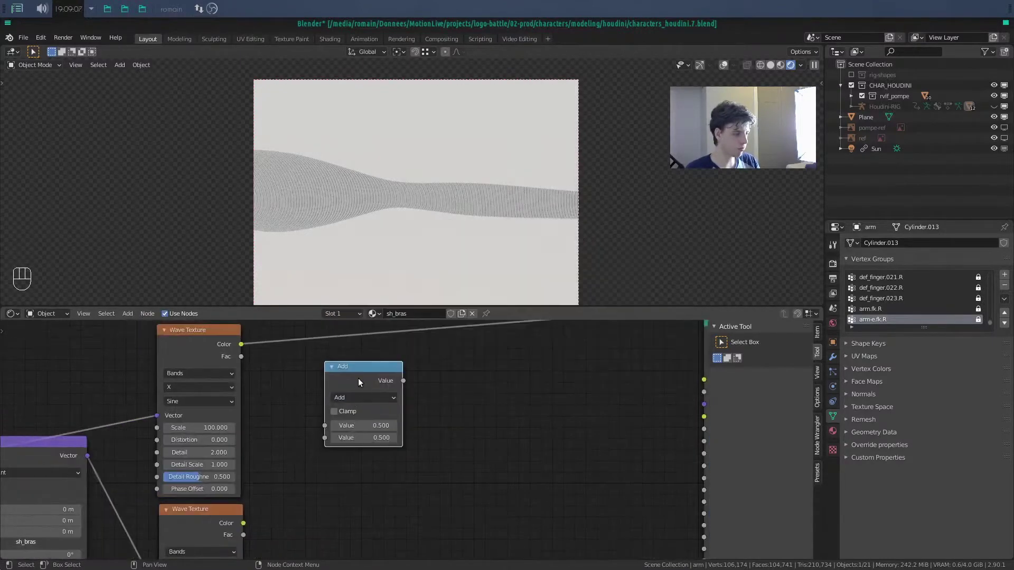
pyautogui.click(364, 397)
pyautogui.click(381, 279)
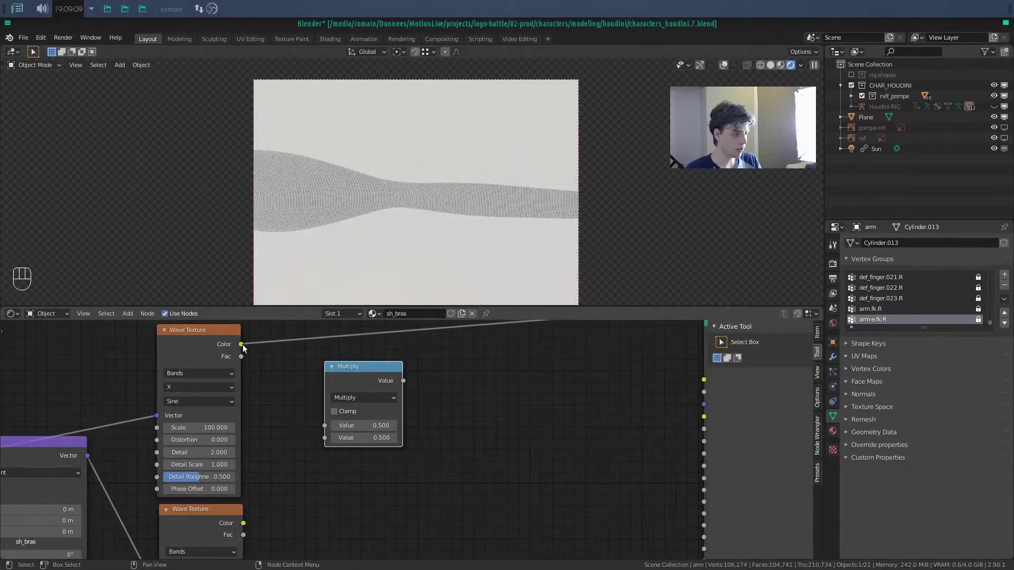
# - Link the Color outputs of both Wave Textures to the Multiply node's two values and preview the result on the arm
pyautogui.moveTo(242, 344); pyautogui.dragTo(322, 426)
pyautogui.moveTo(242, 523); pyautogui.dragTo(324, 440)
pyautogui.keyDown('ctrl'); pyautogui.keyDown('shift'); pyautogui.click(353, 376); pyautogui.keyUp('shift'); pyautogui.keyUp('ctrl')
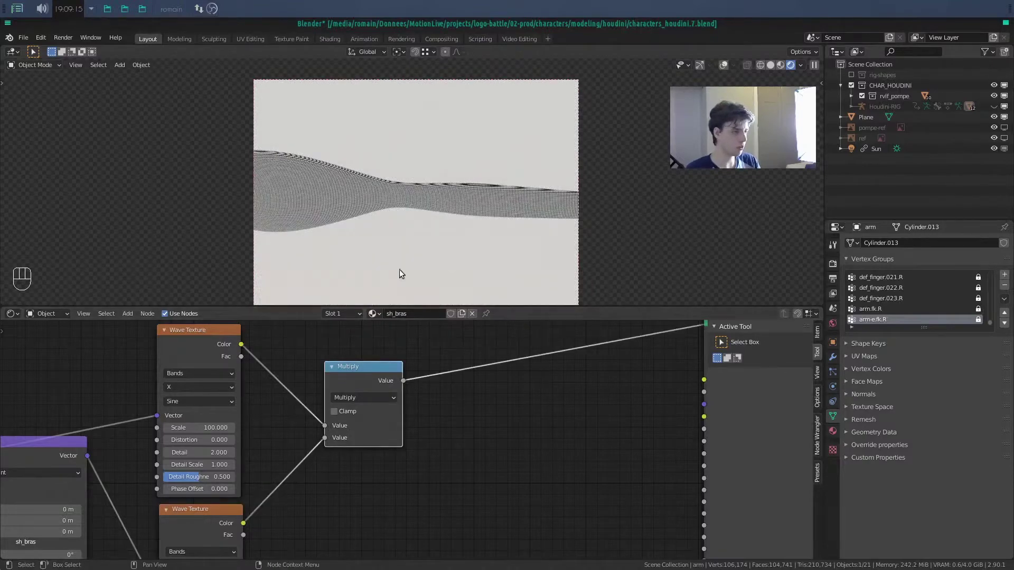
pyautogui.scroll(6, 418, 211)
pyautogui.keyDown('alt'); pyautogui.moveTo(426, 280); pyautogui.dragTo(418, 189, button='middle'); pyautogui.keyUp('alt')
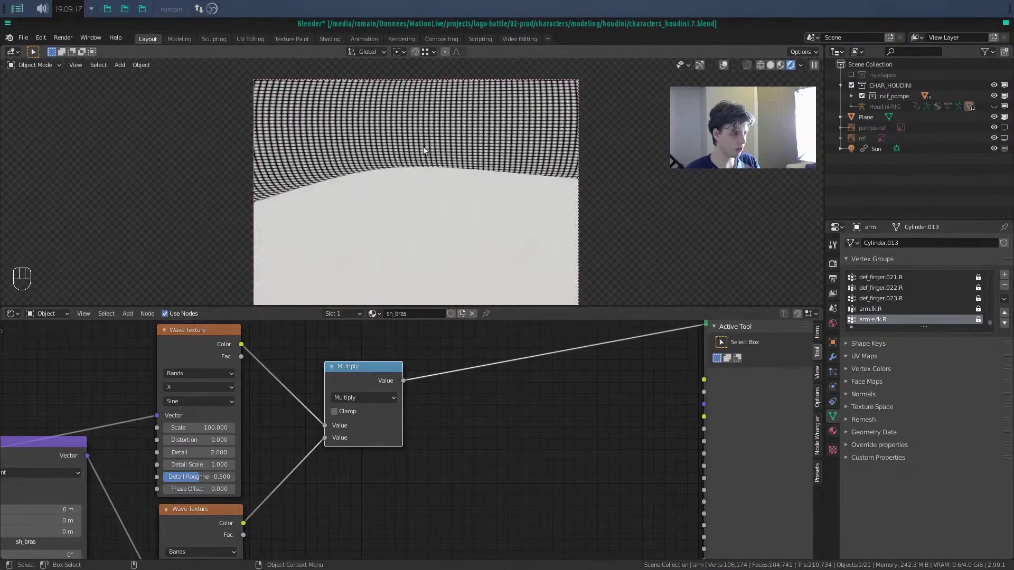
# - Move the Texture Coordinate and Mapping nodes farther from the wave textures to free space between them
pyautogui.moveTo(444, 463); pyautogui.dragTo(629, 392, button='middle')
pyautogui.moveTo(469, 410); pyautogui.dragTo(443, 385, button='middle')
pyautogui.scroll(-2, 455, 450)
pyautogui.scroll(-1, 455, 450)
pyautogui.moveTo(464, 475); pyautogui.dragTo(535, 458, button='middle')
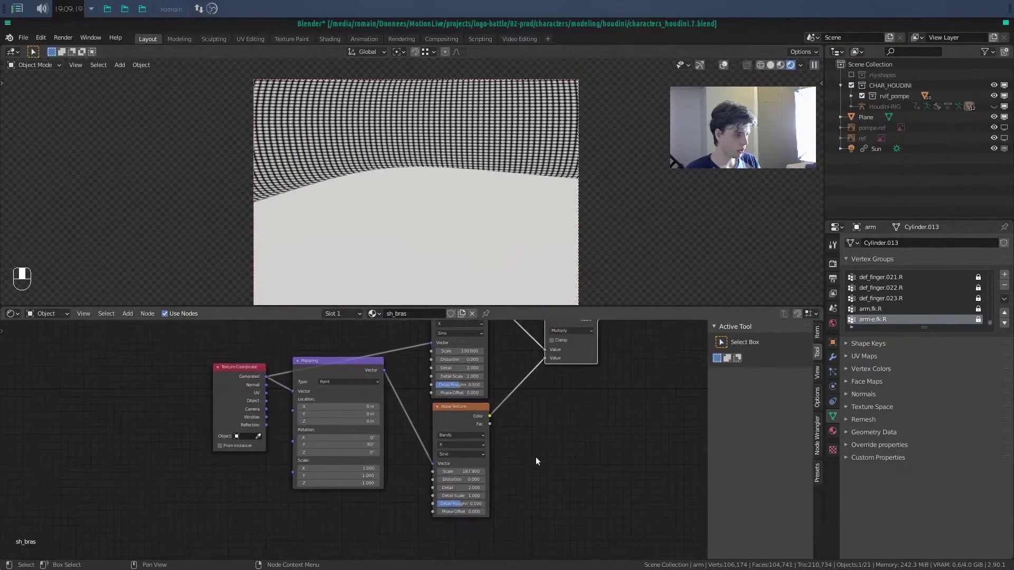
pyautogui.moveTo(185, 361); pyautogui.dragTo(344, 458)
pyautogui.press('g')
pyautogui.click(80, 459)
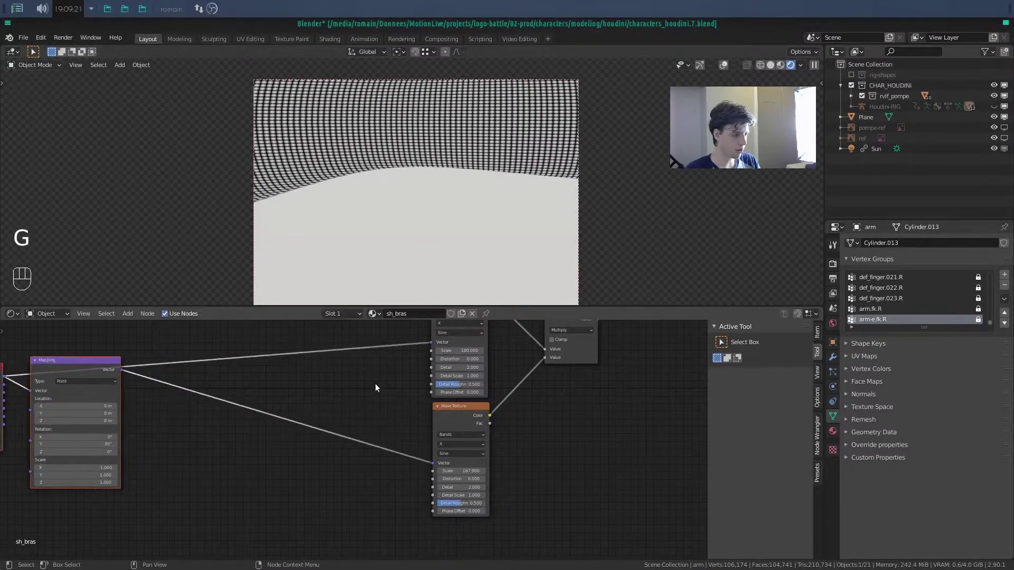
# - Add a Value node and link it to the Scale inputs of both Wave Textures
pyautogui.hotkey('shift', 'a')
pyautogui.click(205, 436)
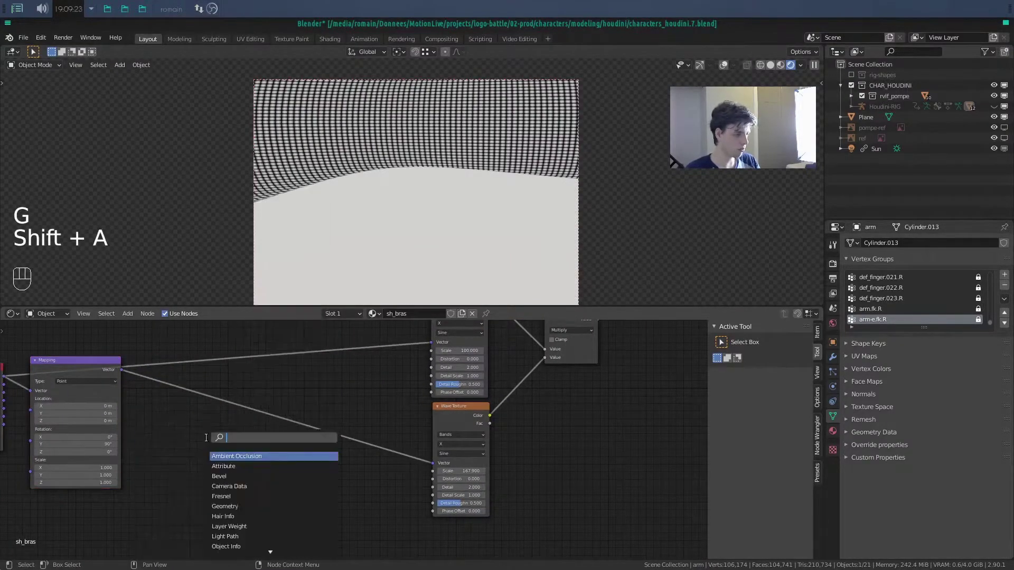
pyautogui.write('value')
pyautogui.press('Return')
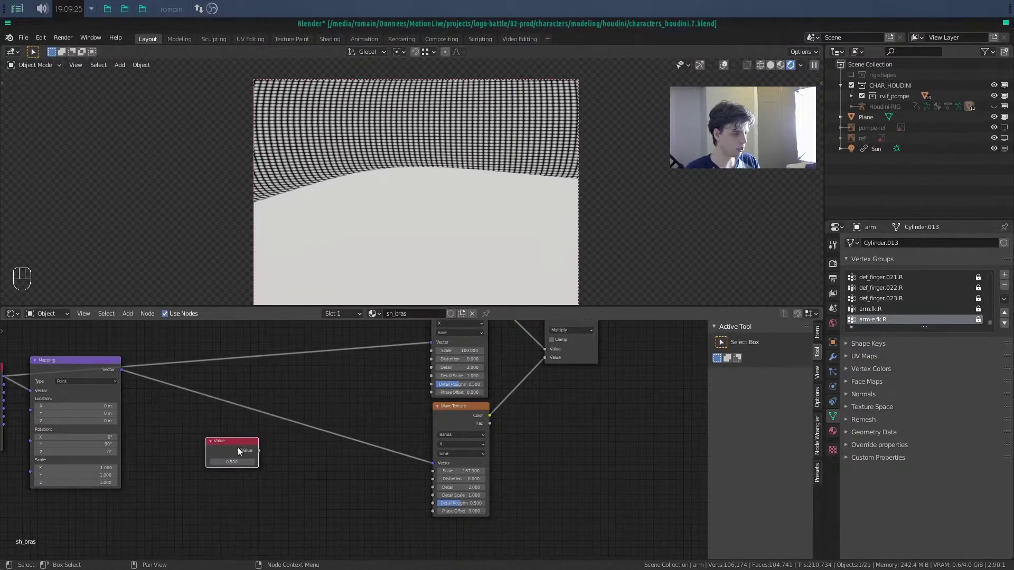
pyautogui.moveTo(258, 451); pyautogui.dragTo(439, 350)
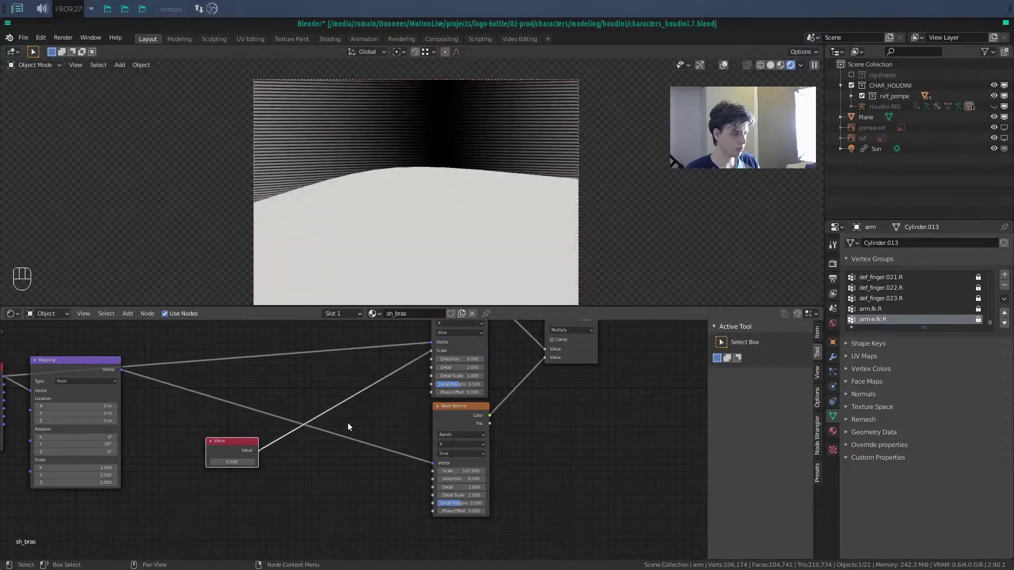
pyautogui.moveTo(258, 451); pyautogui.dragTo(433, 470)
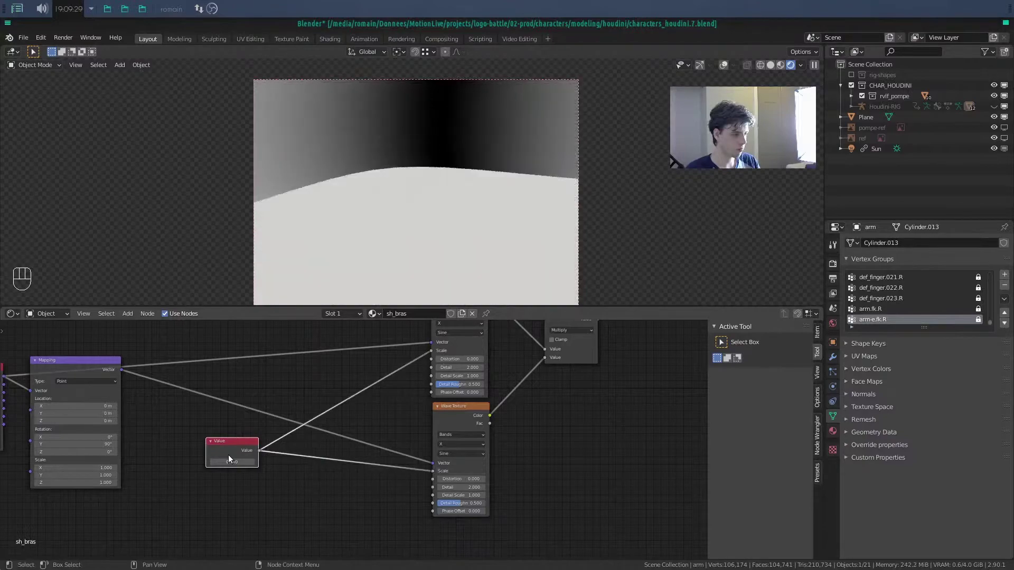
# - Set the Value node driving both wave scales to 150, check the weave on the arm, and raise it to 283.5
pyautogui.press('Return')
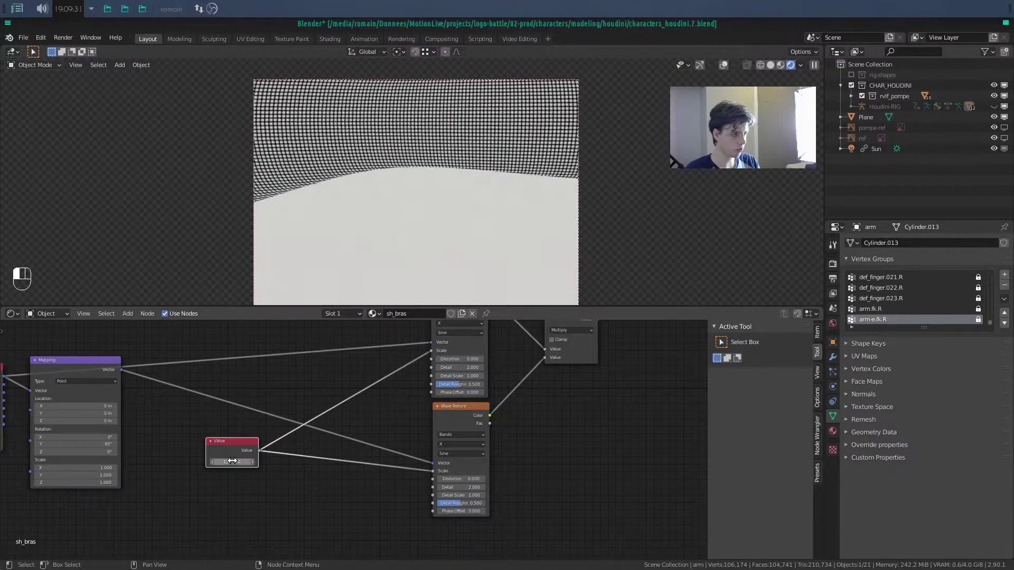
pyautogui.keyDown('alt'); pyautogui.moveTo(334, 178); pyautogui.dragTo(365, 223); pyautogui.keyUp('alt')
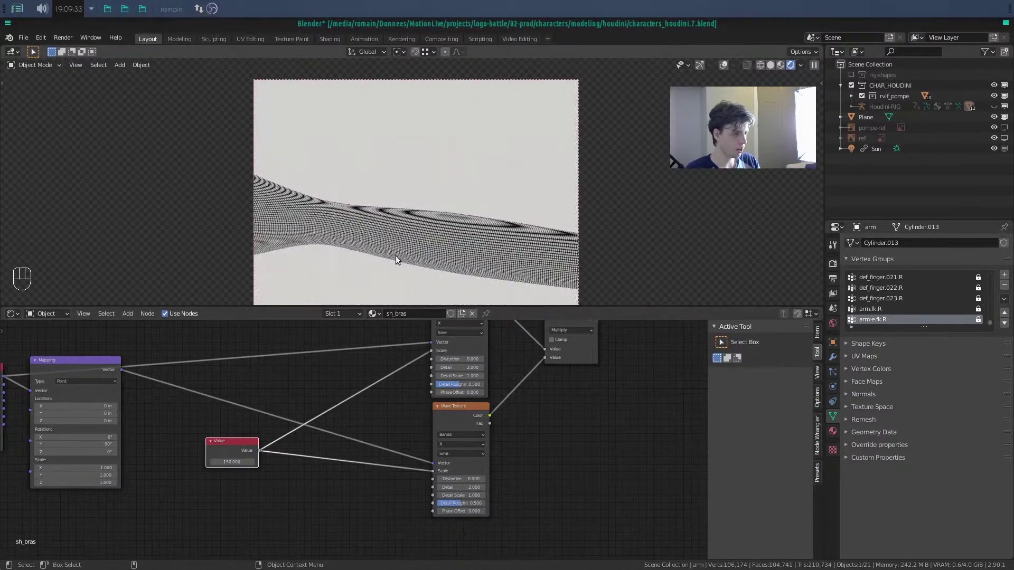
pyautogui.keyDown('alt'); pyautogui.moveTo(395, 256); pyautogui.dragTo(410, 236); pyautogui.keyUp('alt')
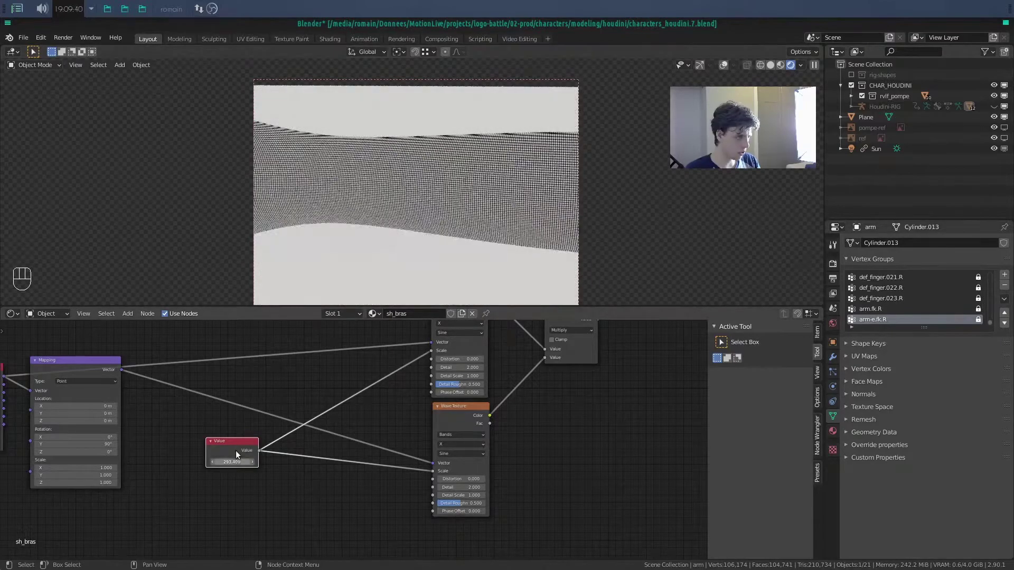
pyautogui.moveTo(236, 462); pyautogui.dragTo(199, 462)
# - Set Distortion to 2.1 on the original Wave Texture and 2.5 on the duplicated one, and check the arm's pattern
pyautogui.scroll(5, 347, 414)
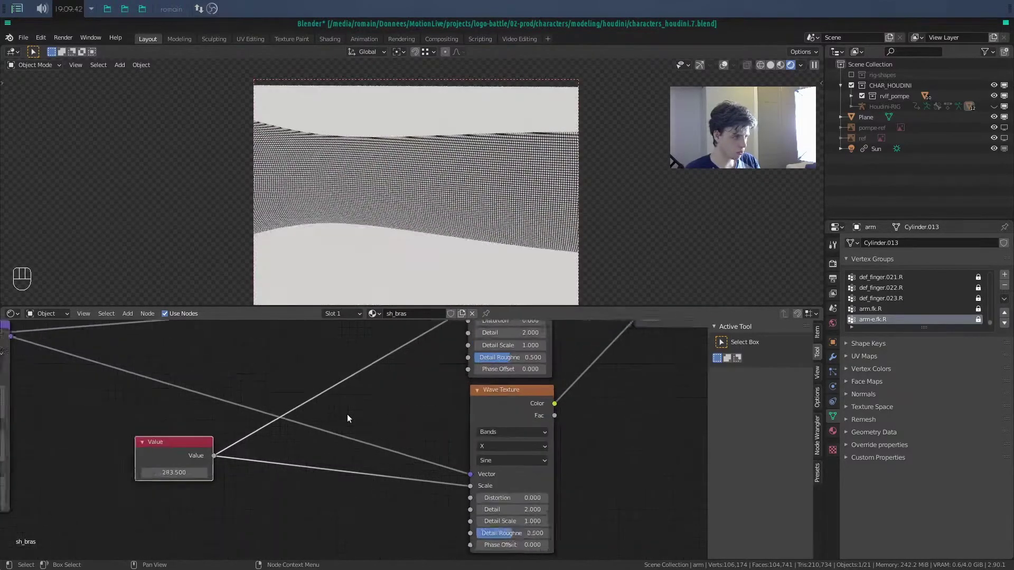
pyautogui.moveTo(347, 414); pyautogui.dragTo(271, 462, button='middle')
pyautogui.moveTo(434, 368); pyautogui.dragTo(502, 368)
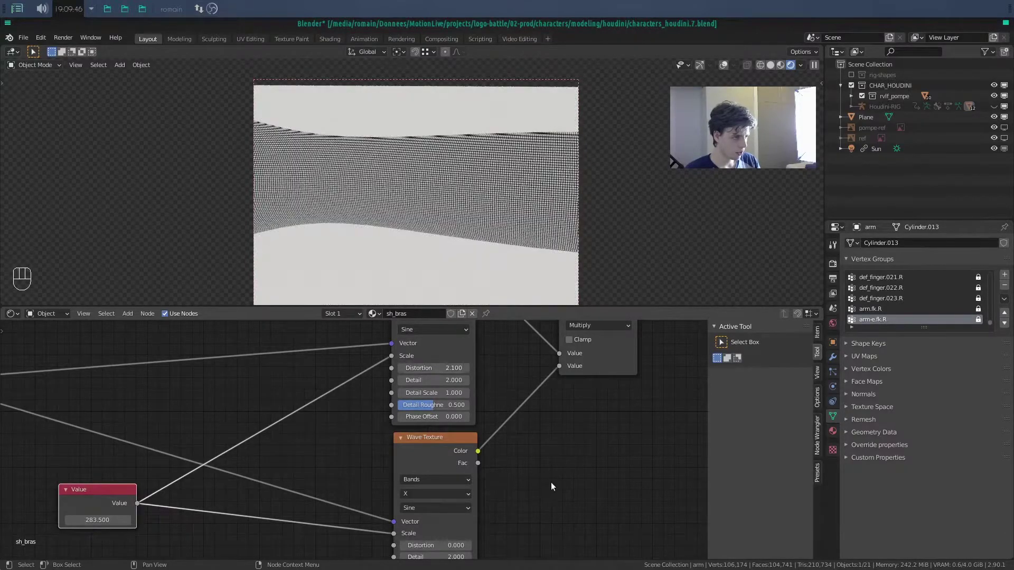
pyautogui.moveTo(550, 483); pyautogui.dragTo(552, 437, button='middle')
pyautogui.moveTo(436, 498); pyautogui.dragTo(503, 497)
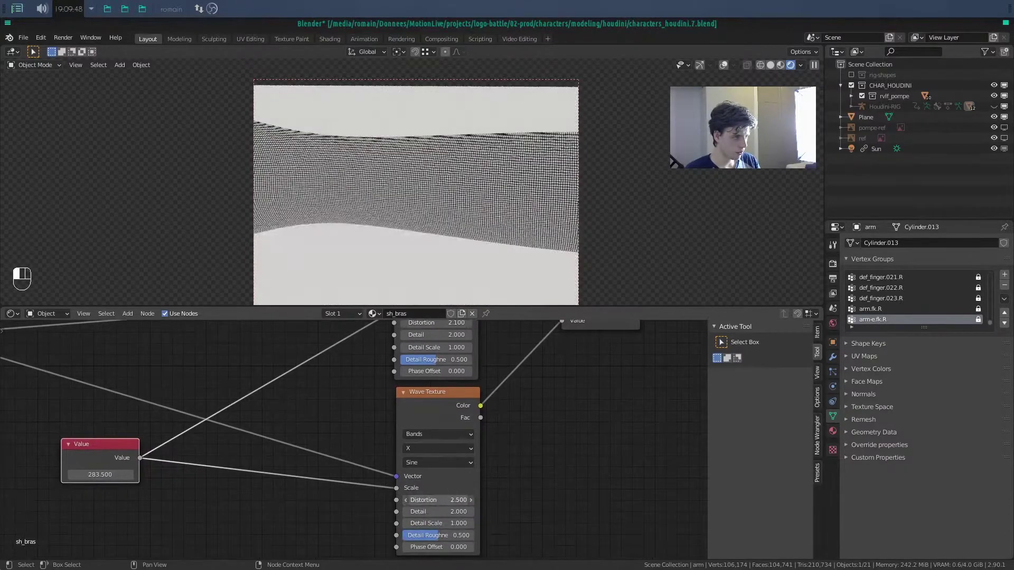
pyautogui.keyDown('alt'); pyautogui.moveTo(423, 252); pyautogui.dragTo(500, 230); pyautogui.keyUp('alt')
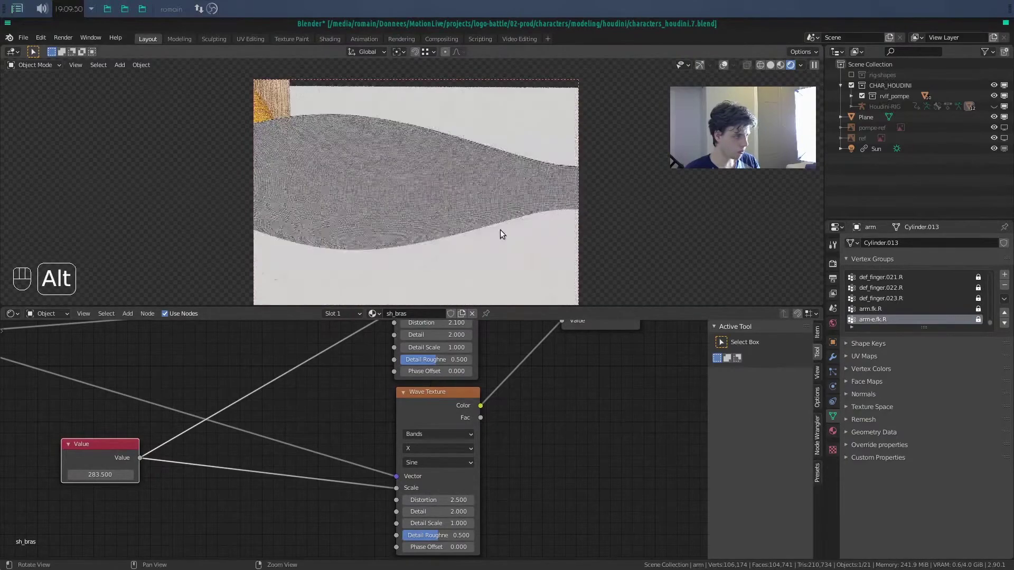
pyautogui.keyDown('alt'); pyautogui.moveTo(420, 198); pyautogui.dragTo(346, 219); pyautogui.keyUp('alt')
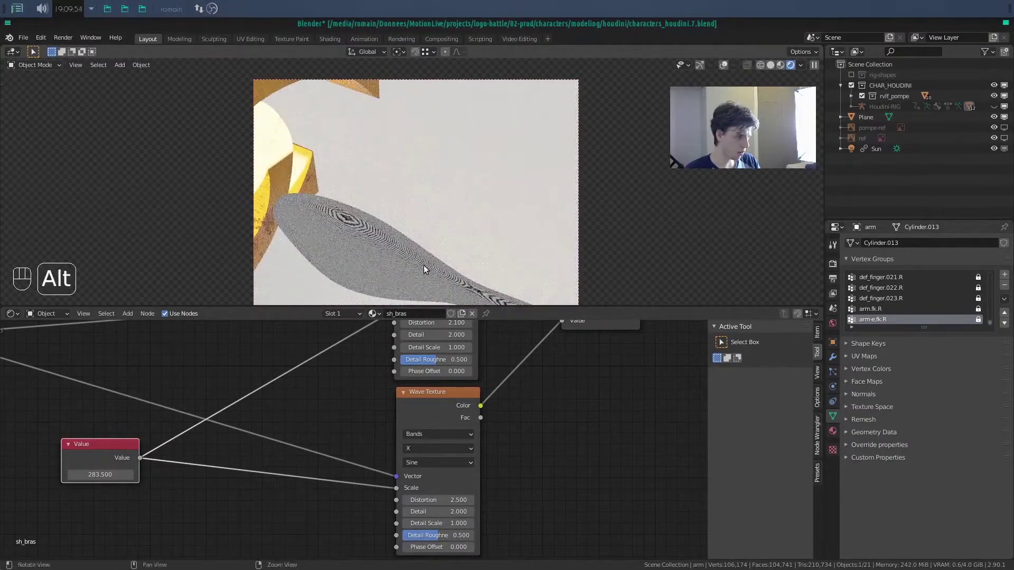
pyautogui.keyDown('alt'); pyautogui.moveTo(423, 265); pyautogui.dragTo(394, 229); pyautogui.keyUp('alt')
pyautogui.scroll(-3, 395, 225)
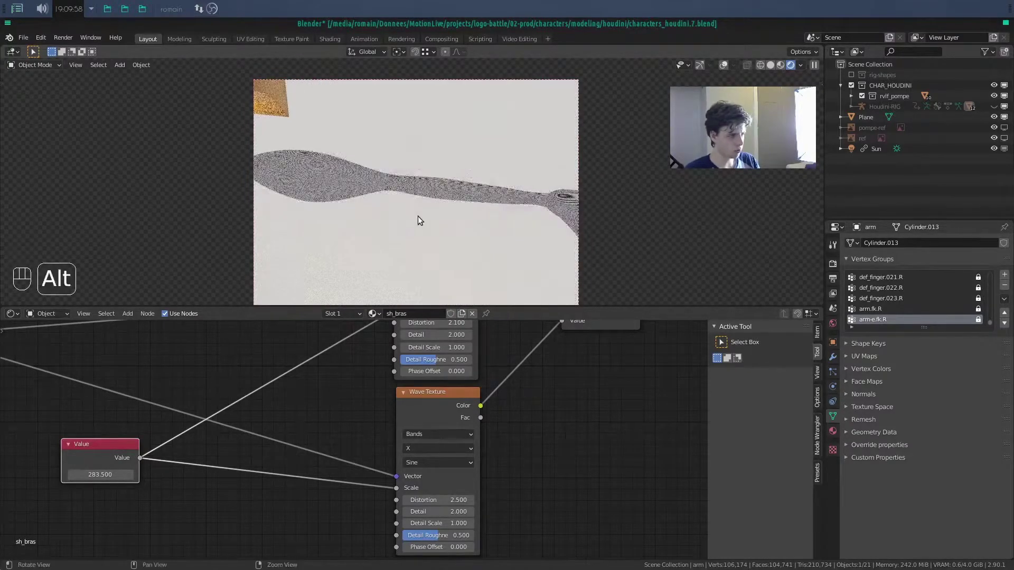
# - Set the Principled BSDF's Base Color to black and connect the shader to the Material Output
pyautogui.scroll(-5, 501, 416)
pyautogui.moveTo(489, 439); pyautogui.dragTo(407, 464, button='middle')
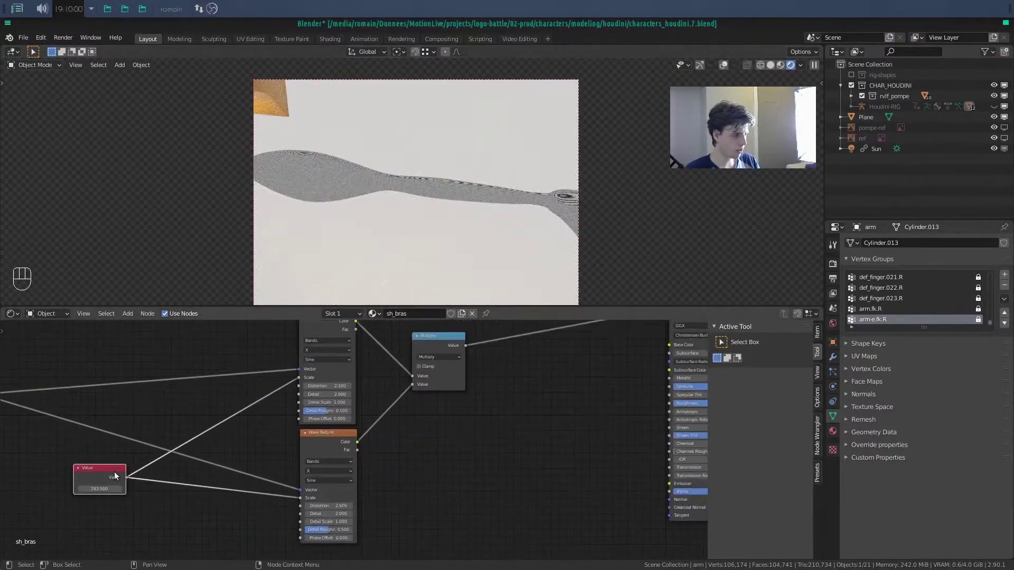
pyautogui.moveTo(472, 443); pyautogui.dragTo(401, 476, button='middle')
pyautogui.click(402, 476)
pyautogui.click(665, 377)
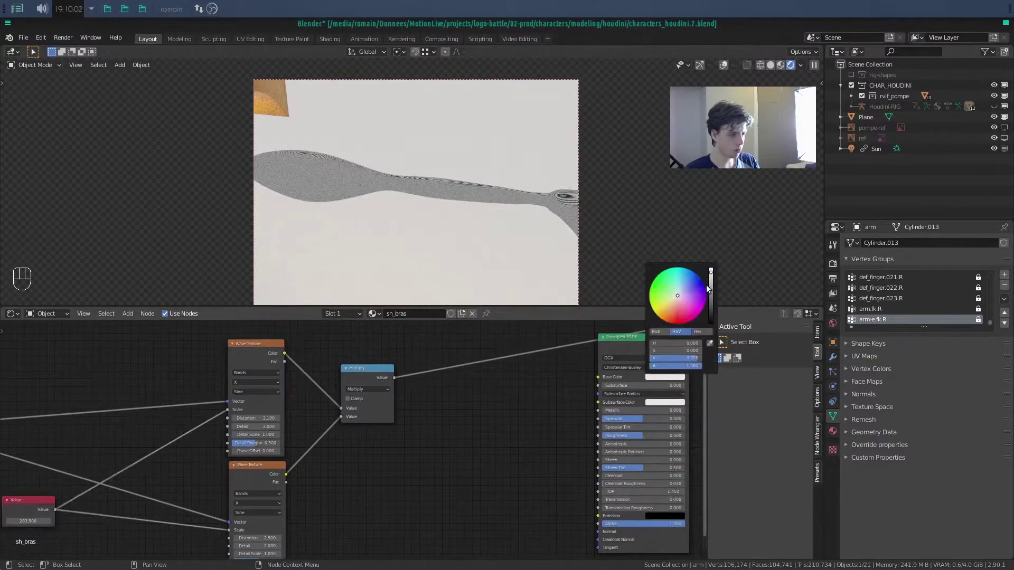
pyautogui.moveTo(710, 290); pyautogui.dragTo(710, 326)
pyautogui.moveTo(520, 364); pyautogui.dragTo(425, 357, button='middle')
pyautogui.keyDown('ctrl'); pyautogui.keyDown('shift'); pyautogui.click(515, 349); pyautogui.keyUp('shift'); pyautogui.keyUp('ctrl')
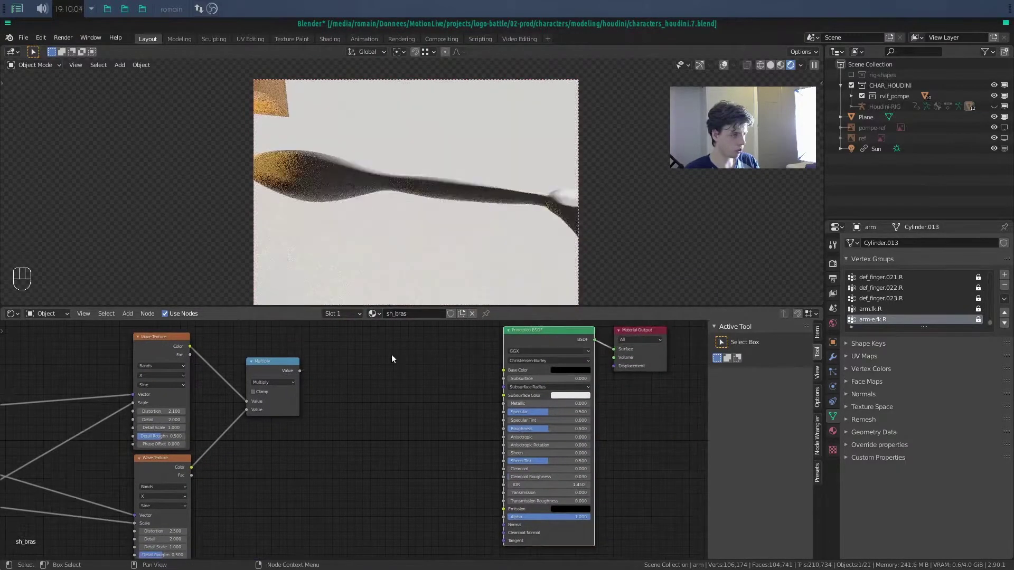
# - Set the Principled BSDF's Roughness to 0.236
pyautogui.scroll(4, 409, 406)
pyautogui.moveTo(581, 452); pyautogui.dragTo(543, 437, button='middle')
pyautogui.moveTo(580, 408); pyautogui.dragTo(551, 408)
# - Add a Bump node, linking the Multiply value to its Height and its Normal output to the Principled BSDF's Normal
pyautogui.moveTo(320, 408); pyautogui.dragTo(288, 428, button='middle')
pyautogui.hotkey('shift', 'a')
pyautogui.click(232, 390)
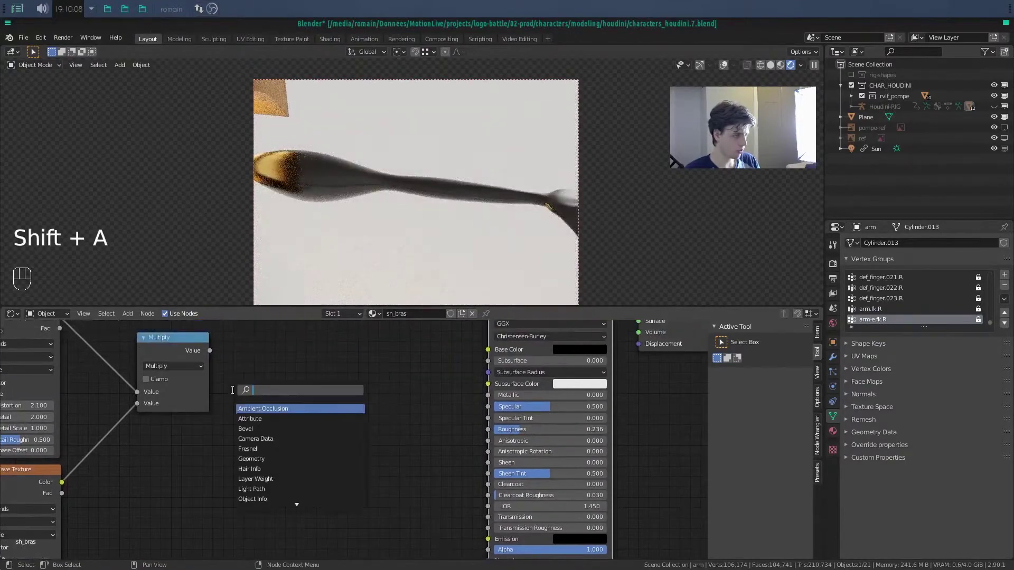
pyautogui.write('bump')
pyautogui.press('Return')
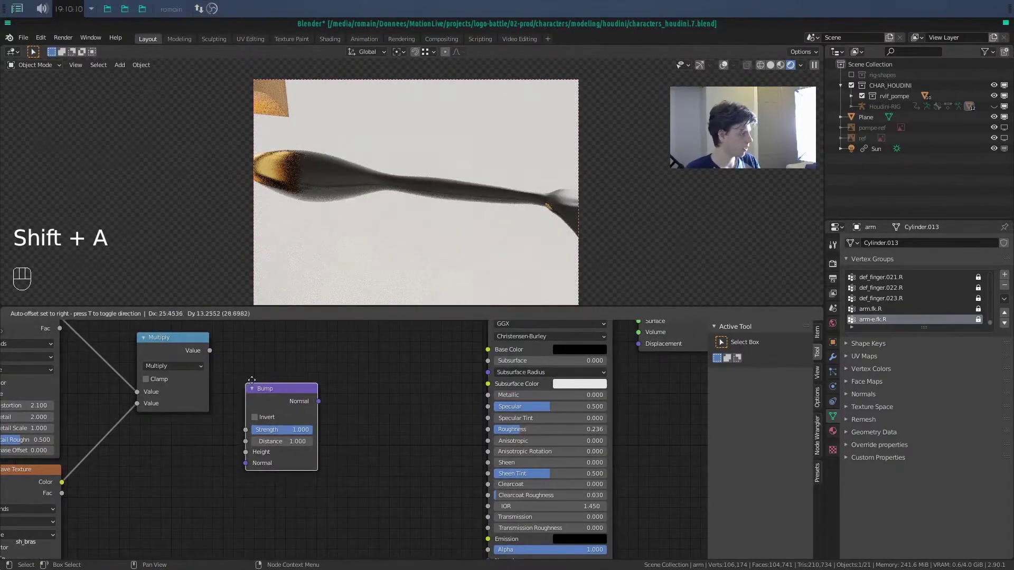
pyautogui.click(258, 377)
pyautogui.moveTo(210, 351); pyautogui.dragTo(251, 447)
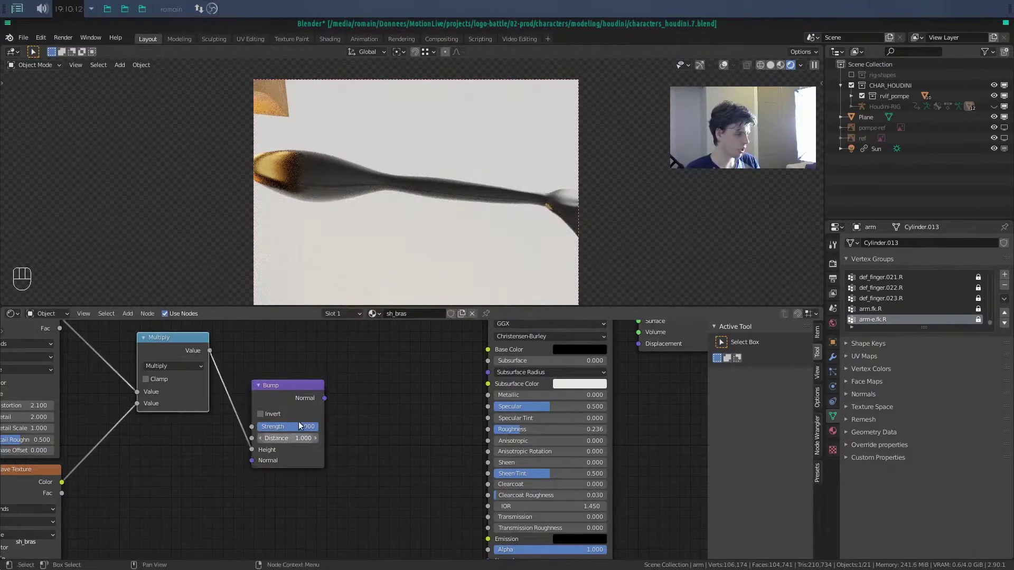
pyautogui.moveTo(324, 398); pyautogui.dragTo(488, 565)
pyautogui.moveTo(421, 462); pyautogui.dragTo(358, 490, button='middle')
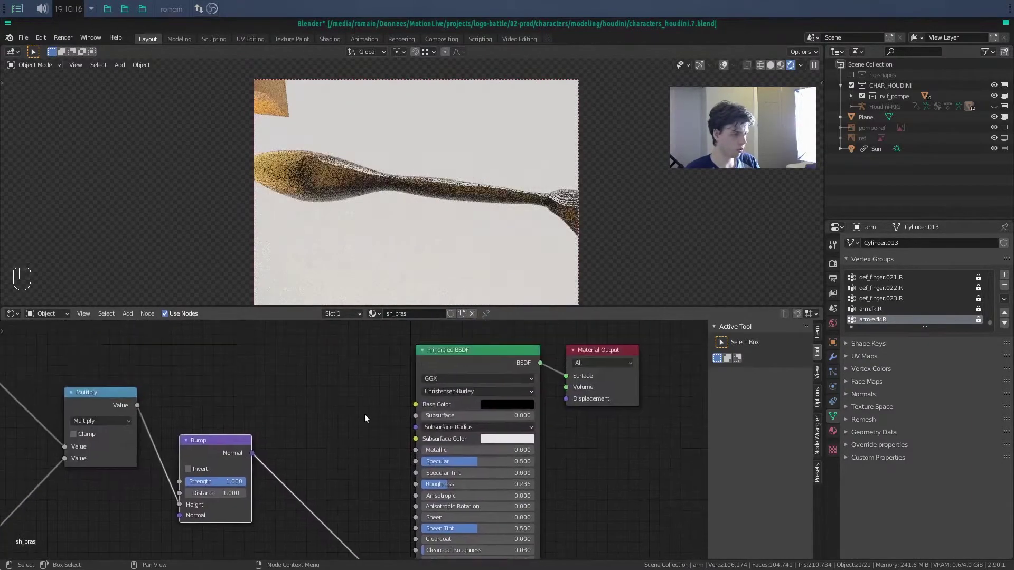
# - Save the Blender file with the bump setup
pyautogui.hotkey('ctrl', 's')
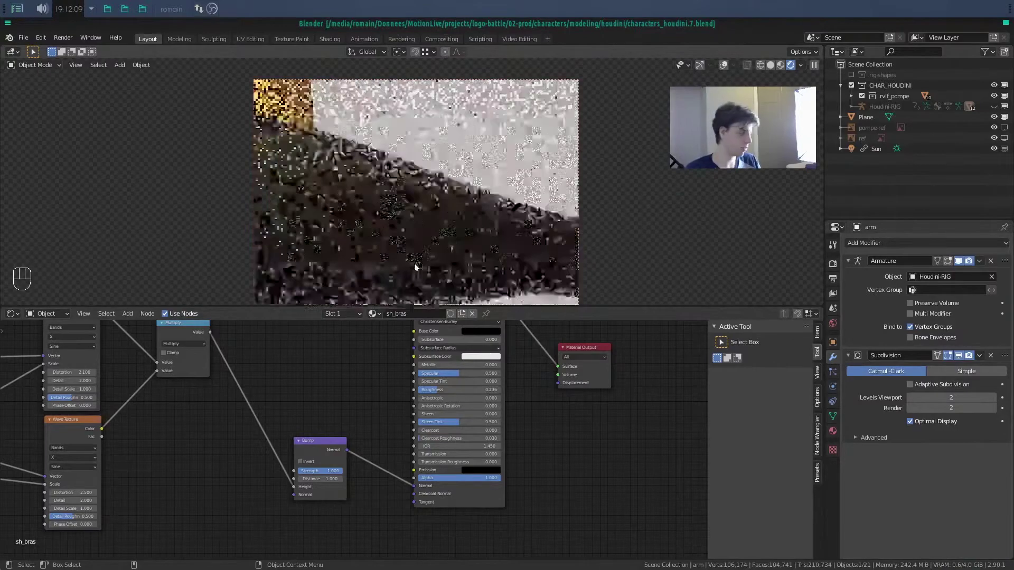
pyautogui.hotkey('ctrl', 's')
pyautogui.moveTo(350, 411); pyautogui.dragTo(354, 413, button='middle')
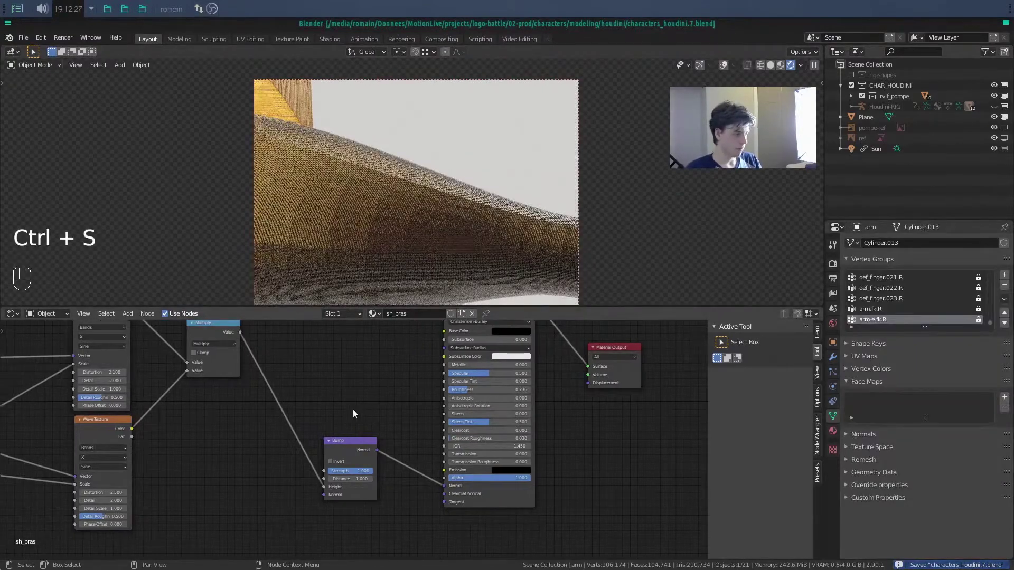
# - Reduce the Bump node's Strength to 0.267 and save the file
pyautogui.moveTo(355, 441); pyautogui.dragTo(360, 448)
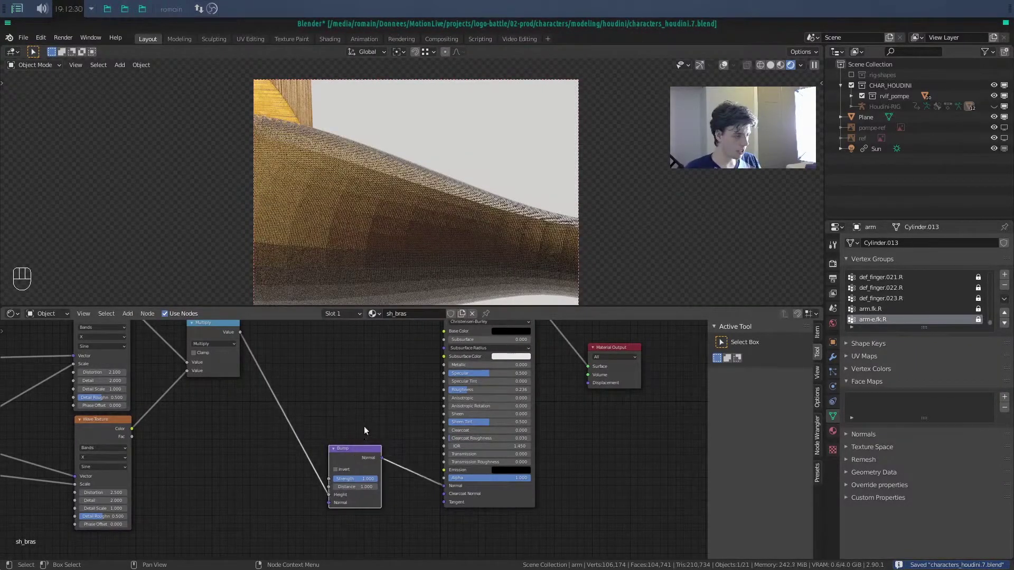
pyautogui.scroll(8, 364, 429)
pyautogui.scroll(1, 362, 435)
pyautogui.moveTo(362, 442); pyautogui.dragTo(373, 391, button='middle')
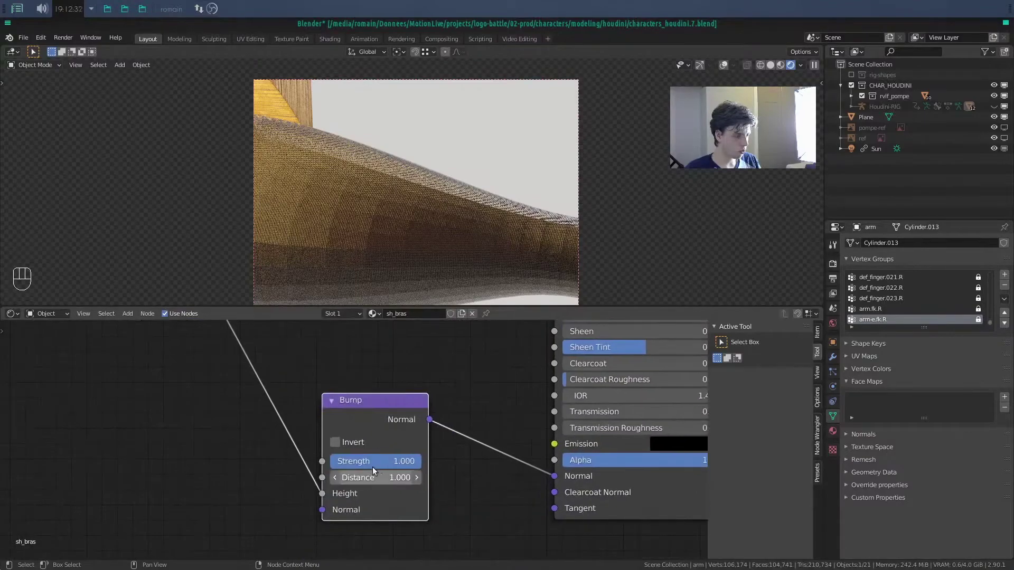
pyautogui.moveTo(380, 461); pyautogui.dragTo(354, 461)
pyautogui.hotkey('ctrl', 's')
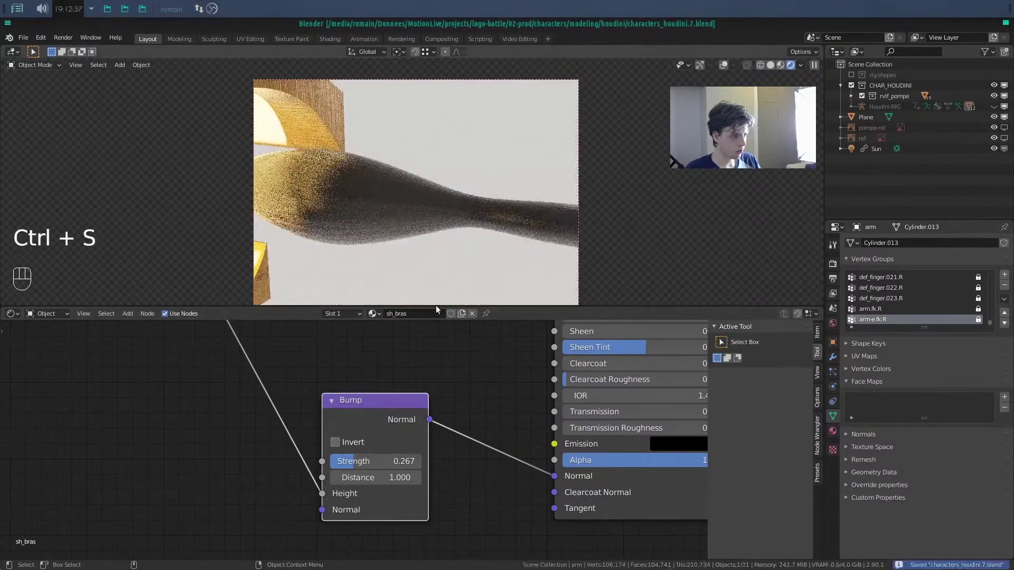
pyautogui.scroll(-2, 428, 378)
pyautogui.scroll(-1, 427, 377)
pyautogui.moveTo(350, 382); pyautogui.dragTo(458, 462, button='middle')
pyautogui.scroll(-2, 400, 437)
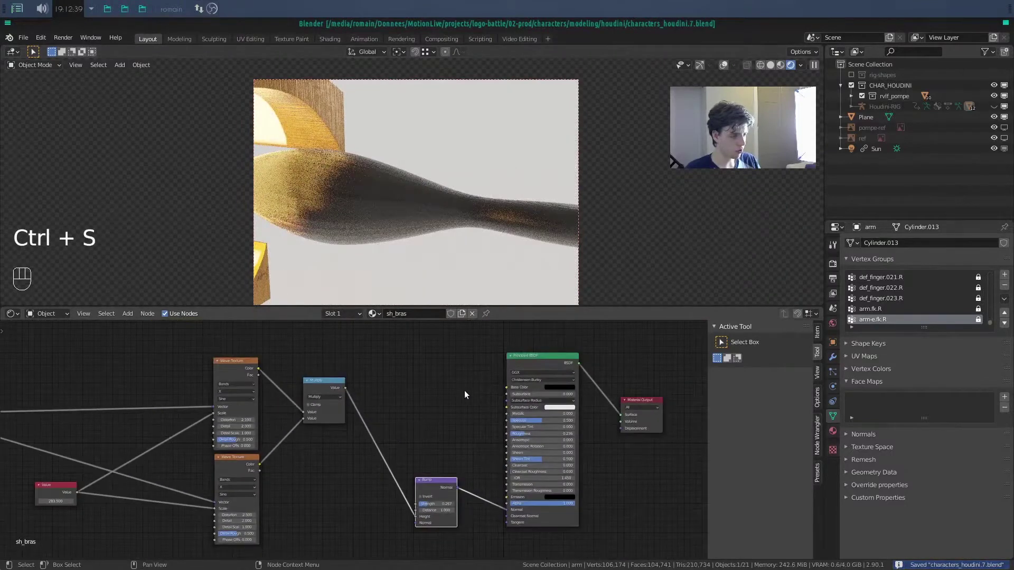
pyautogui.moveTo(522, 366); pyautogui.dragTo(471, 389, button='middle')
pyautogui.moveTo(360, 328); pyautogui.dragTo(364, 380, button='middle')
pyautogui.click(365, 353)
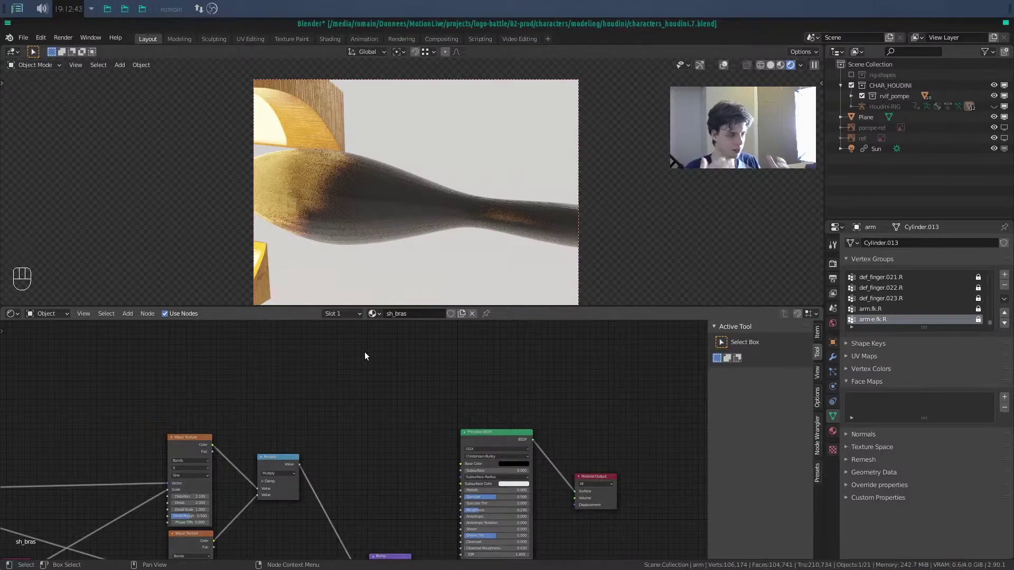
# - Try a Velvet BSDF as the arm material's surface shader, keeping its Sigma at 1.000
pyautogui.hotkey('shift', 'a')
pyautogui.write('vel')
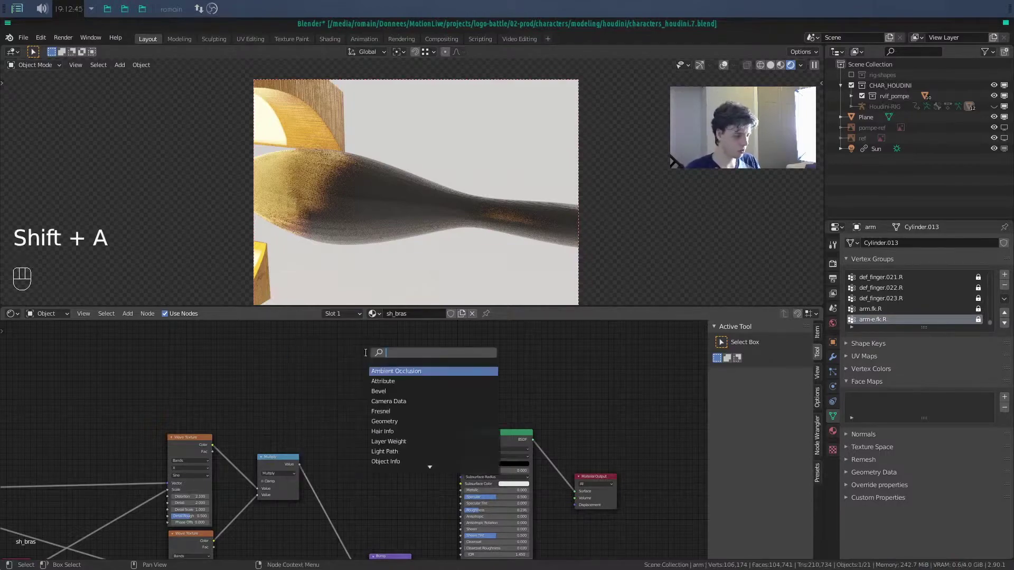
pyautogui.press('Down')
pyautogui.press('Return')
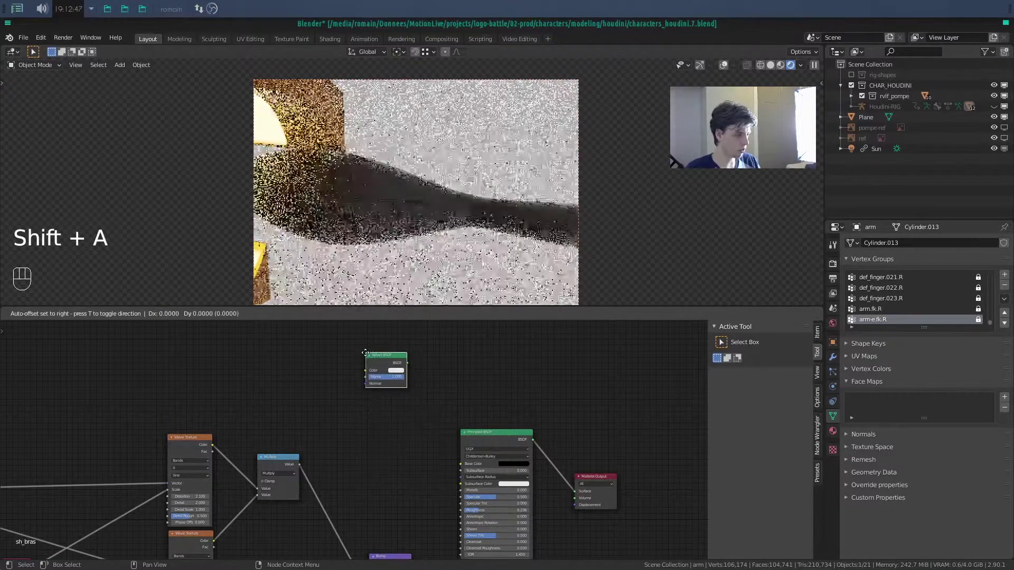
pyautogui.click(365, 353)
pyautogui.keyDown('ctrl'); pyautogui.keyDown('shift'); pyautogui.click(386, 356); pyautogui.keyUp('shift'); pyautogui.keyUp('ctrl')
pyautogui.scroll(3, 439, 390)
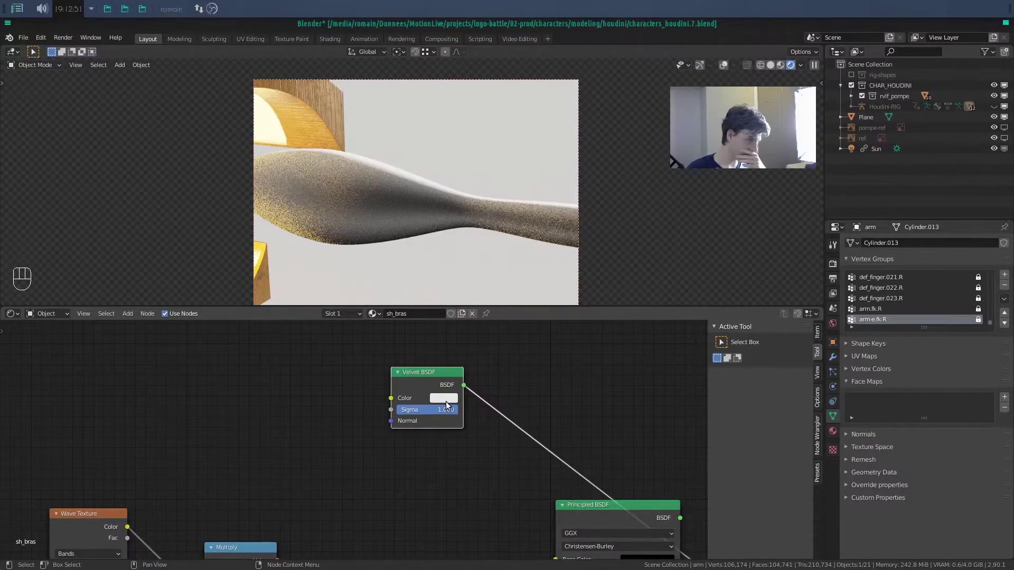
pyautogui.moveTo(446, 406)
pyautogui.mouseDown()
pyautogui.moveTo(385, 405)
pyautogui.moveTo(458, 409)
pyautogui.mouseUp()
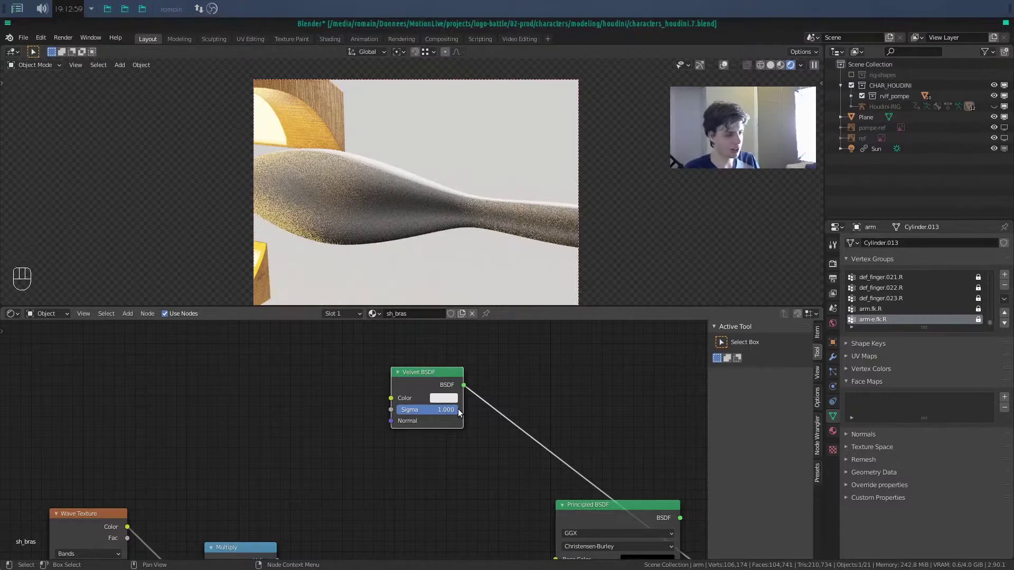
pyautogui.scroll(-2, 400, 455)
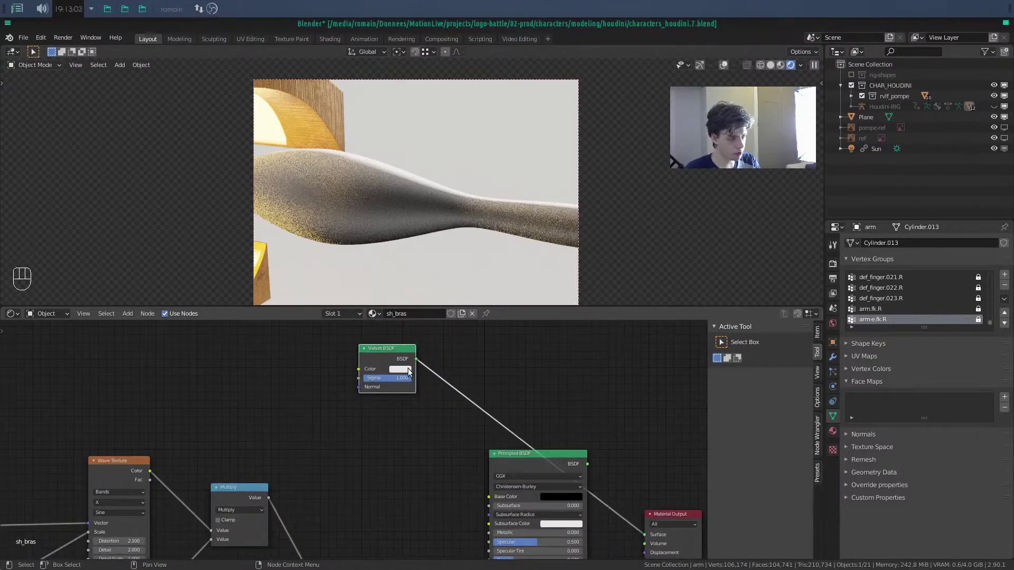
# - Delete the Velvet BSDF and reconnect the Principled BSDF to the Material Output's Surface
pyautogui.press('Delete')
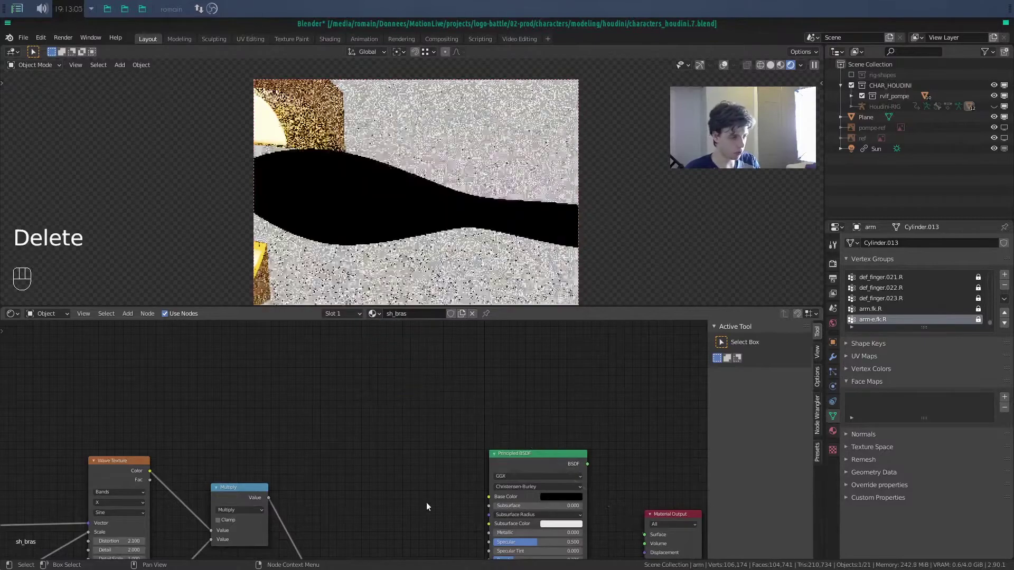
pyautogui.moveTo(509, 466); pyautogui.dragTo(437, 349, button='middle')
pyautogui.keyDown('ctrl'); pyautogui.keyDown('shift'); pyautogui.click(522, 431); pyautogui.keyUp('shift'); pyautogui.keyUp('ctrl')
pyautogui.scroll(4, 417, 413)
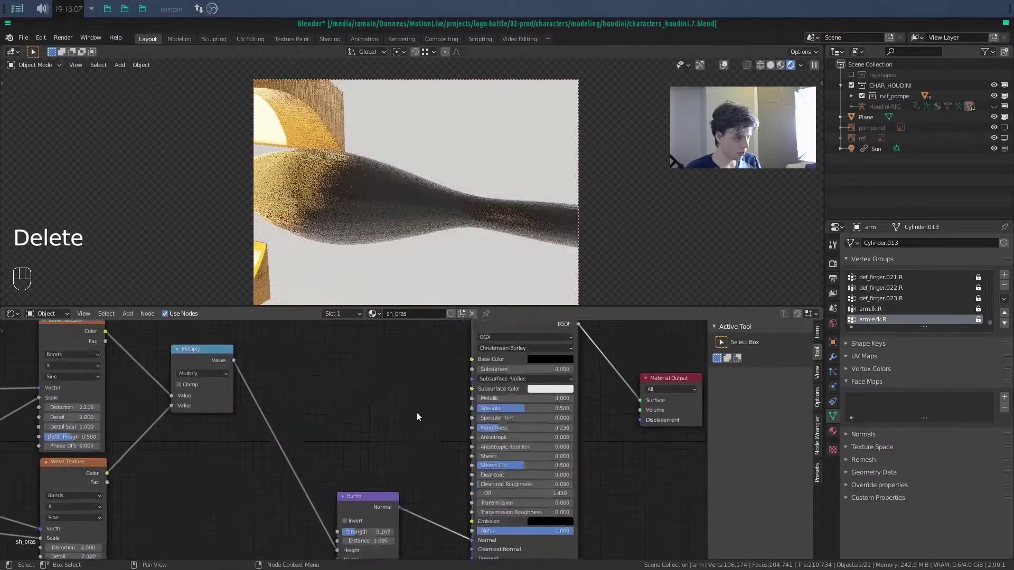
# - Add a Fresnel node and link its Fac output to the Principled BSDF's Base Color
pyautogui.moveTo(417, 409); pyautogui.dragTo(384, 488, button='middle')
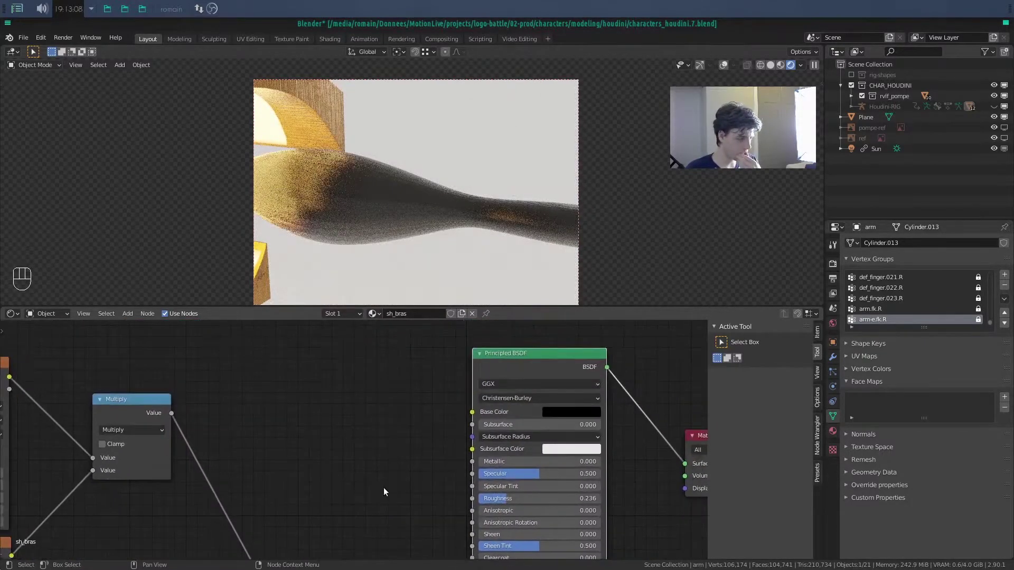
pyautogui.hotkey('shift', 'a')
pyautogui.click(281, 344)
pyautogui.write('fre')
pyautogui.press('Return')
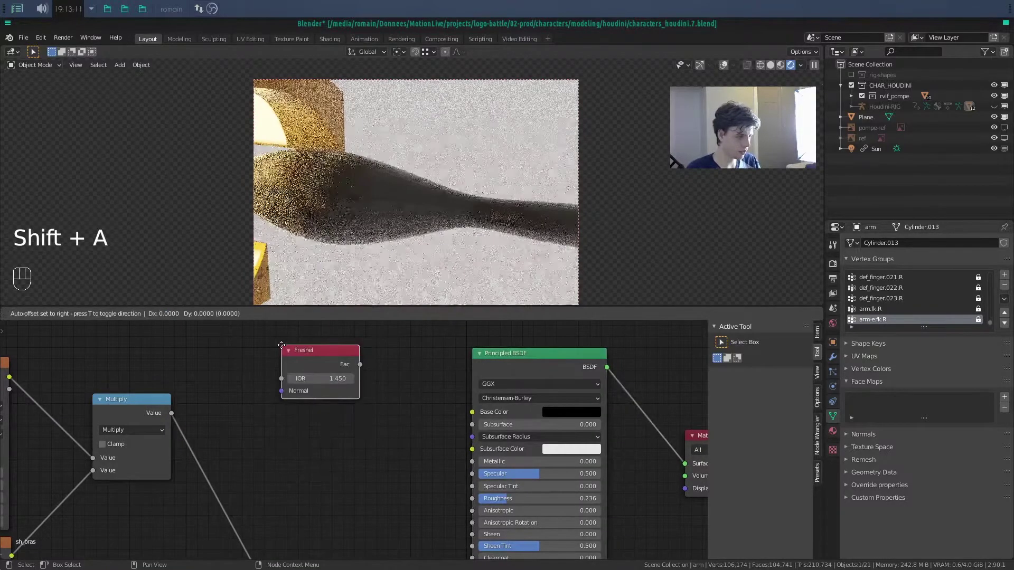
pyautogui.click(281, 345)
pyautogui.moveTo(360, 365); pyautogui.dragTo(472, 411)
# - Set the Principled BSDF's Metallic to 1.000 and move the Fresnel node farther away to make room between them
pyautogui.moveTo(505, 461); pyautogui.dragTo(601, 461)
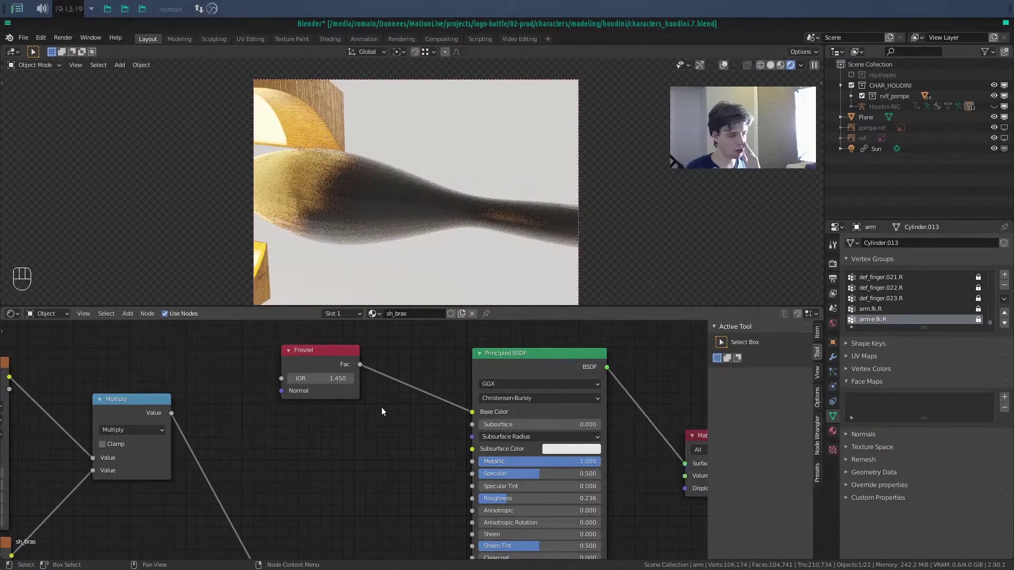
pyautogui.moveTo(347, 361); pyautogui.dragTo(219, 344)
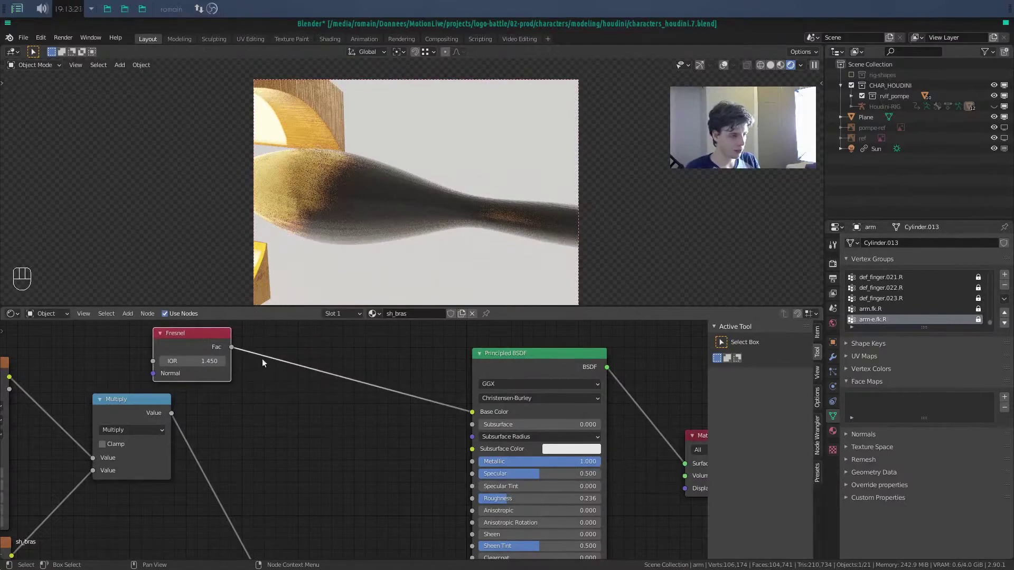
pyautogui.moveTo(238, 336); pyautogui.dragTo(279, 355, button='middle')
pyautogui.hotkey('shift', 'a')
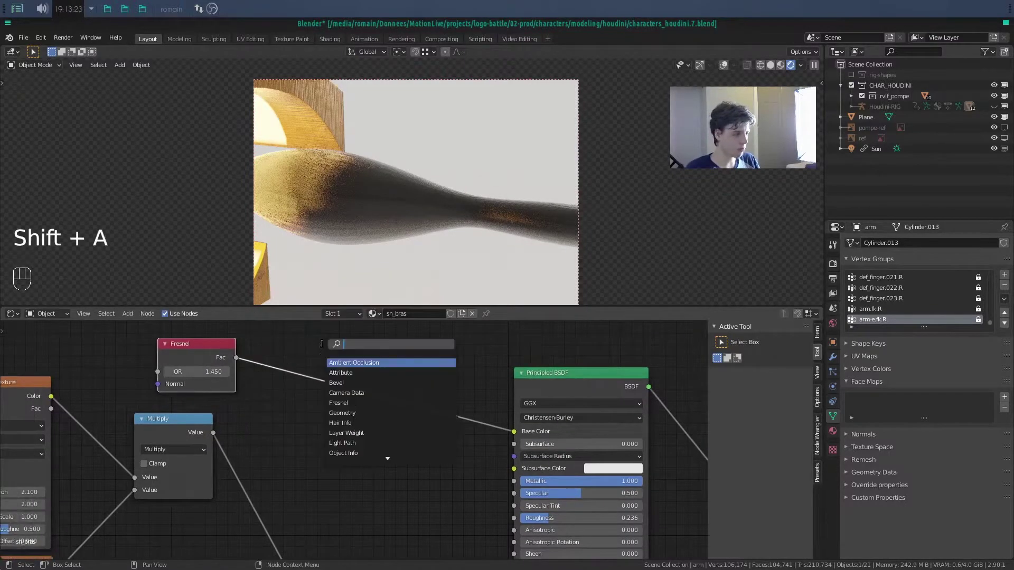
pyautogui.write('mix')
pyautogui.press('Return')
pyautogui.rightClick(322, 344)
# - Insert a MixRGB node into the link between the Fresnel node and the Principled BSDF's Base Color
pyautogui.hotkey('shift', 'a')
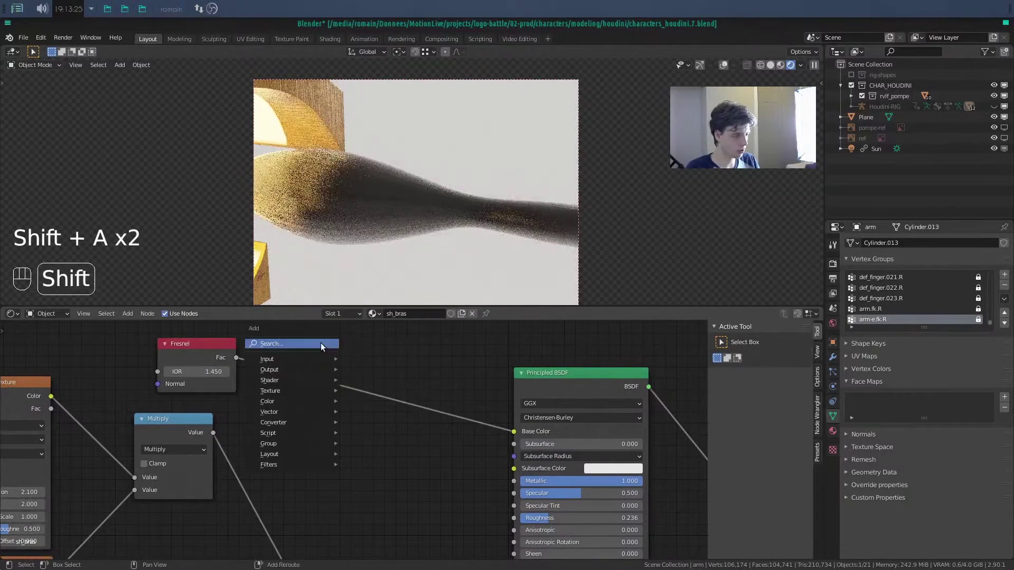
pyautogui.click(321, 344)
pyautogui.write('mix')
pyautogui.press('Down')
pyautogui.press('Return')
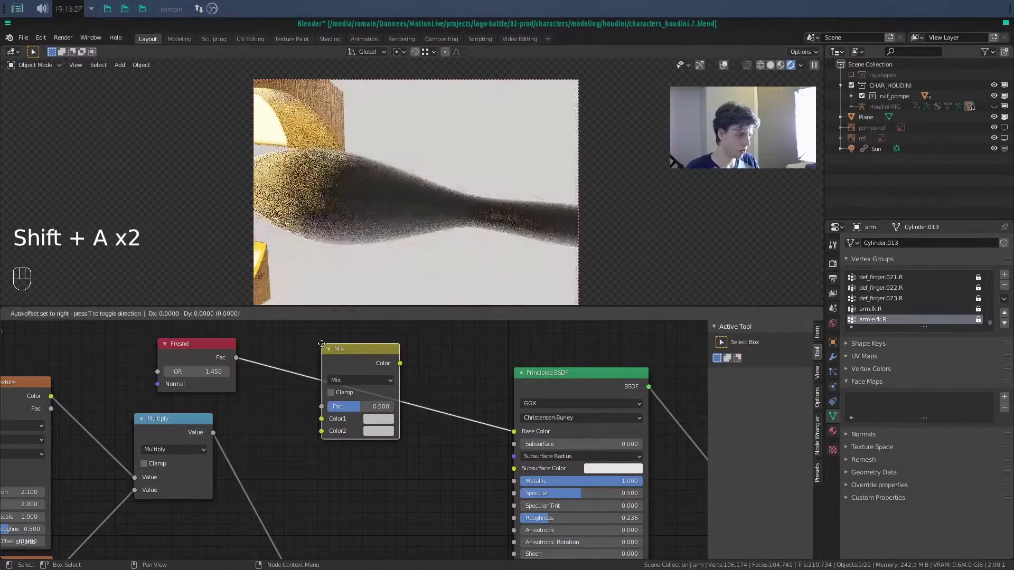
pyautogui.click(321, 344)
# - Drive the Mix node's Fac with the Fresnel output, using dark grey for Color1 and light grey for Color2
pyautogui.scroll(4, 371, 371)
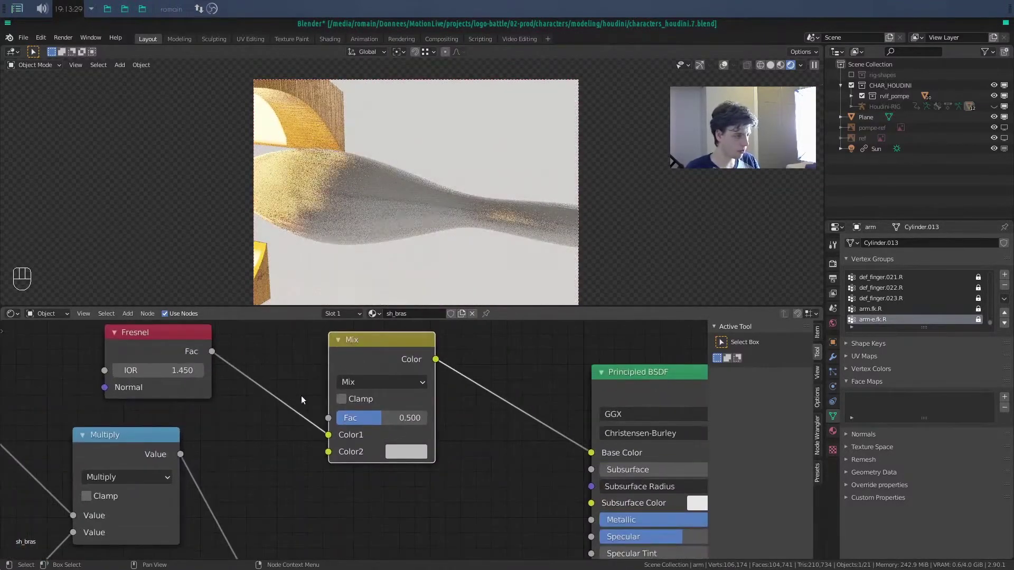
pyautogui.keyDown('ctrl'); pyautogui.moveTo(301, 396); pyautogui.dragTo(278, 414, button='right'); pyautogui.keyUp('ctrl')
pyautogui.moveTo(212, 352); pyautogui.dragTo(332, 423)
pyautogui.moveTo(332, 423); pyautogui.dragTo(329, 421)
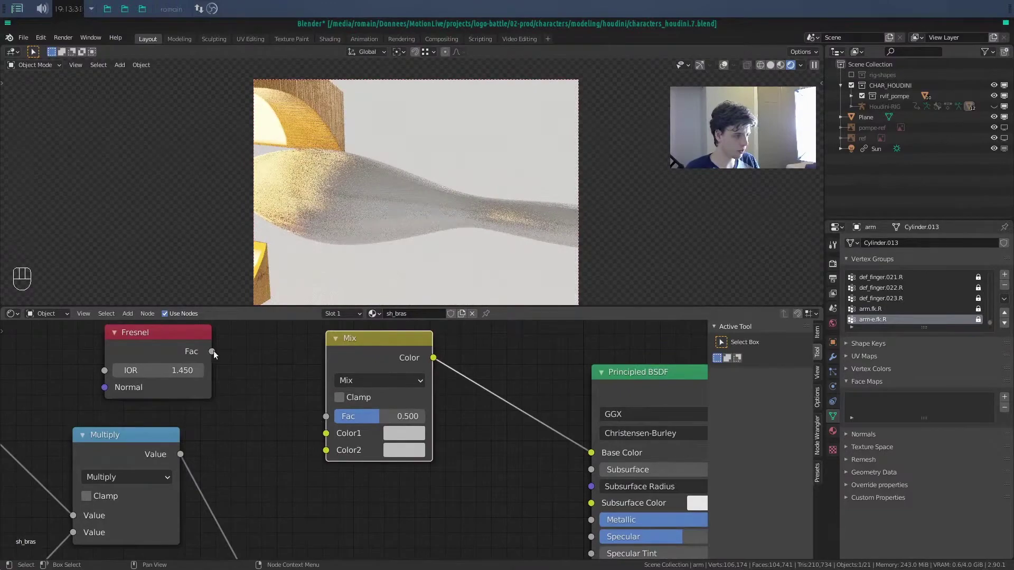
pyautogui.moveTo(212, 351); pyautogui.dragTo(334, 431)
pyautogui.moveTo(334, 420); pyautogui.dragTo(333, 420)
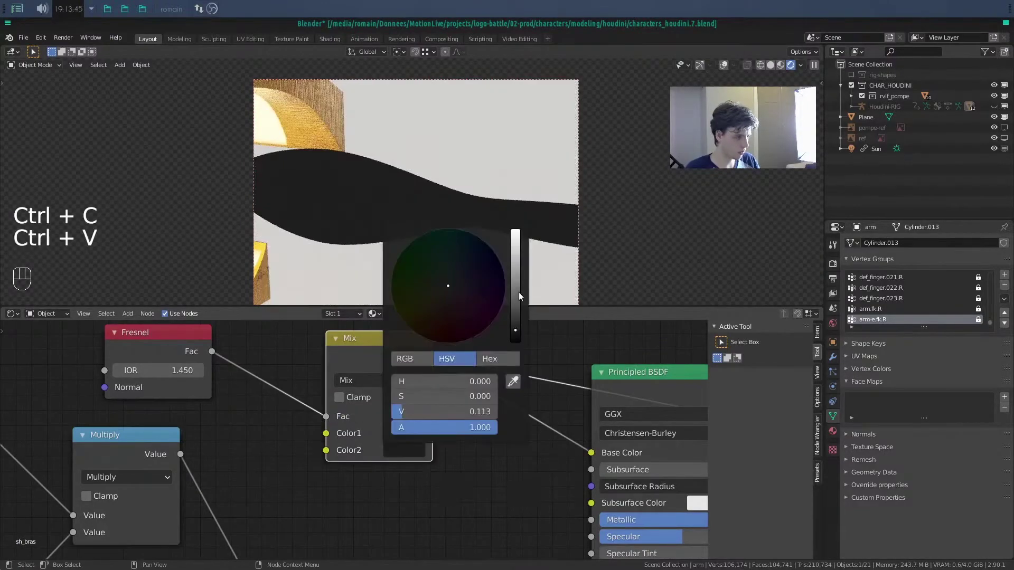
pyautogui.moveTo(518, 292); pyautogui.dragTo(518, 245)
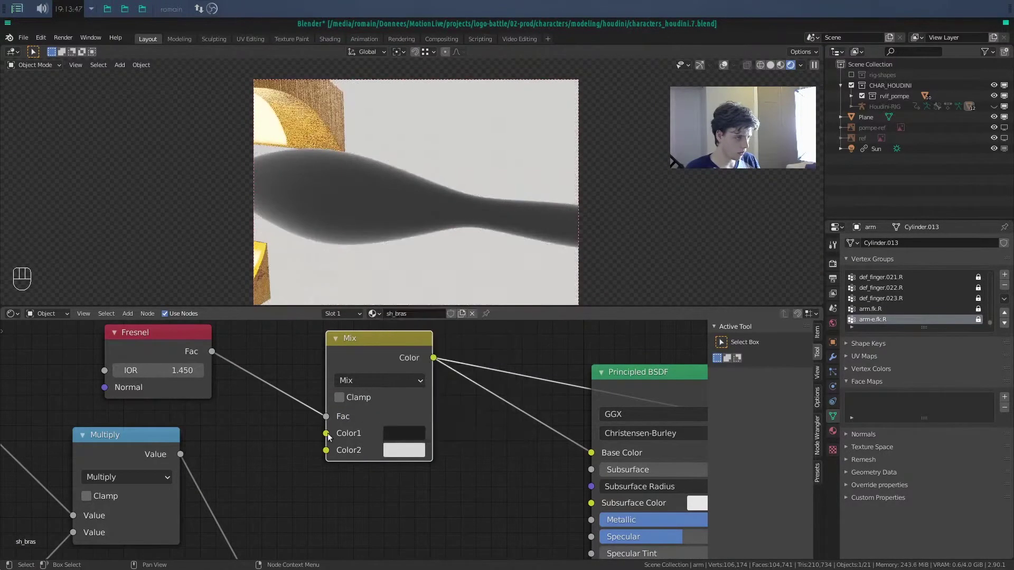
# - Insert an RGB Curves node between the Fresnel output and the Mix node's Fac, and space the nodes apart
pyautogui.moveTo(233, 351); pyautogui.dragTo(412, 384, button='middle')
pyautogui.moveTo(341, 371); pyautogui.dragTo(189, 342)
pyautogui.hotkey('shift', 'a')
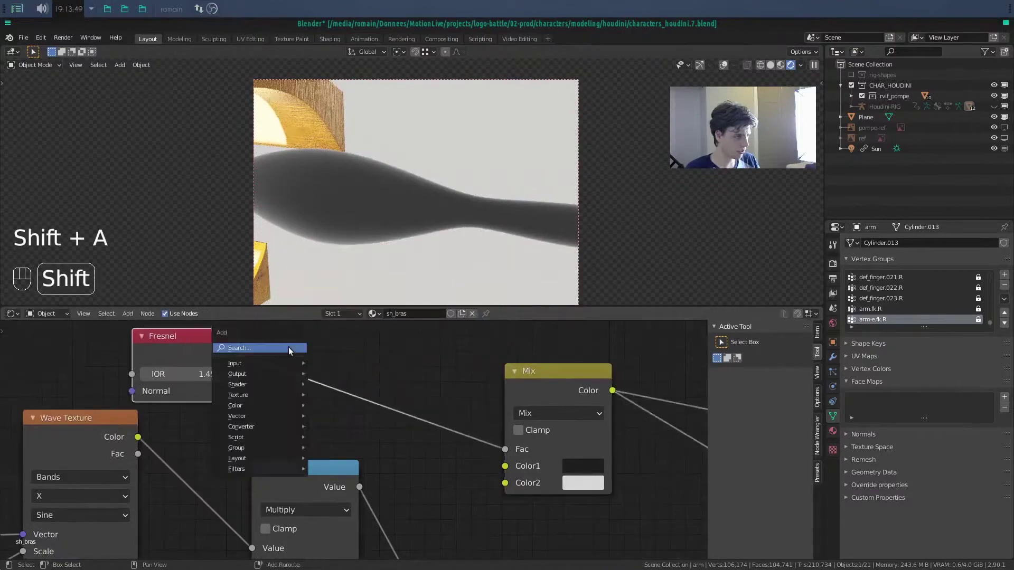
pyautogui.click(289, 348)
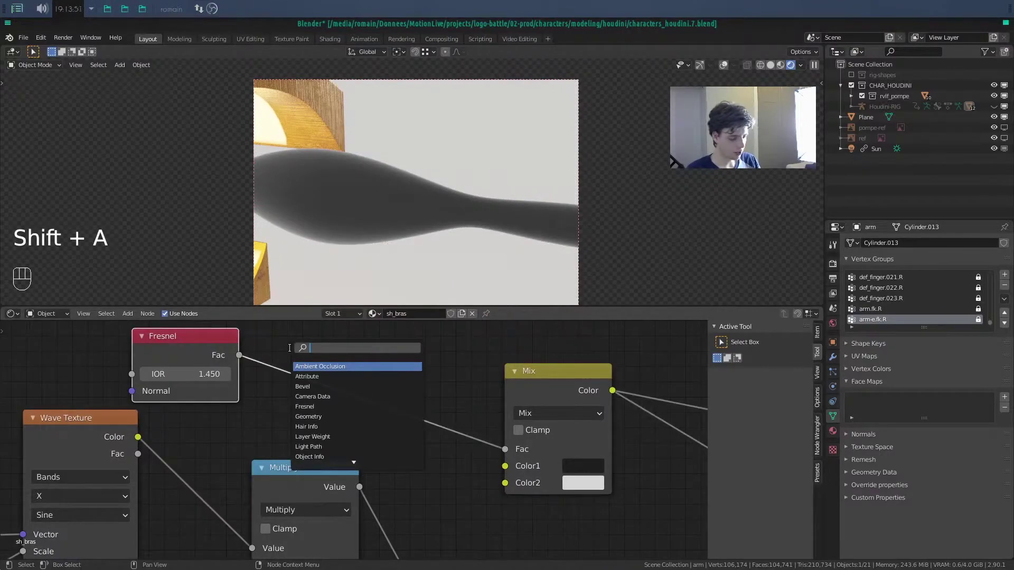
pyautogui.write('cur')
pyautogui.press('Return')
pyautogui.click(288, 347)
pyautogui.scroll(-8, 395, 395)
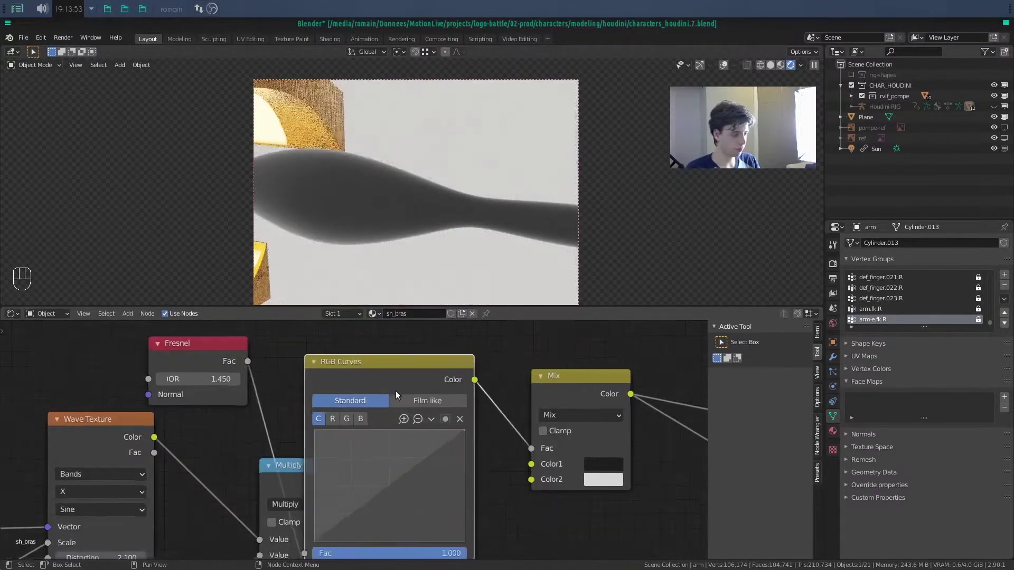
pyautogui.moveTo(391, 406); pyautogui.dragTo(404, 329)
pyautogui.moveTo(279, 385); pyautogui.dragTo(222, 347)
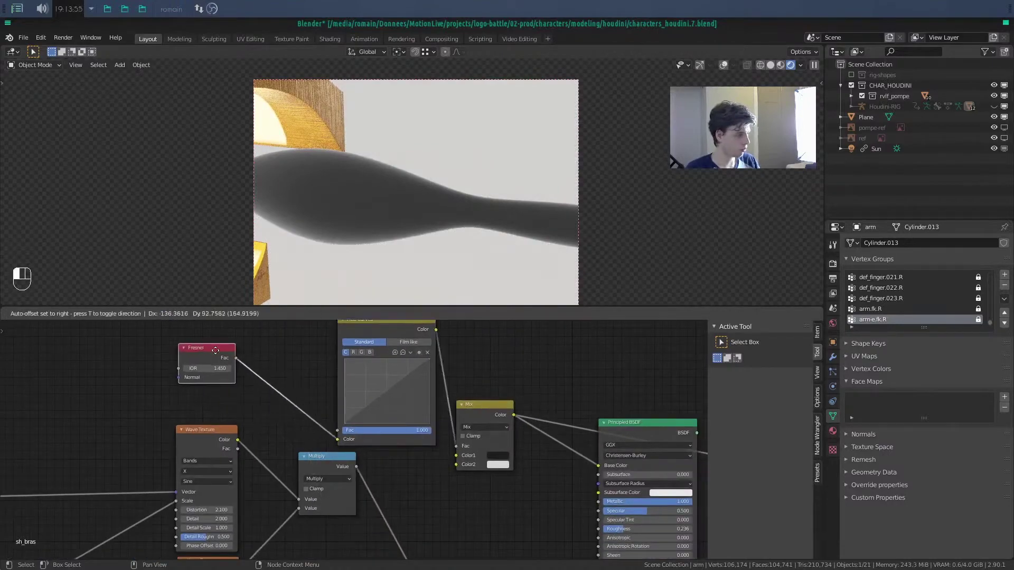
# - Try adjusting the Fresnel IOR and steepening the RGB curve, with its upper end point at about X 0.677, Y 1.0
pyautogui.moveTo(281, 358); pyautogui.dragTo(293, 409, button='middle')
pyautogui.keyDown('shift'); pyautogui.moveTo(227, 419); pyautogui.dragTo(241, 419); pyautogui.keyUp('shift')
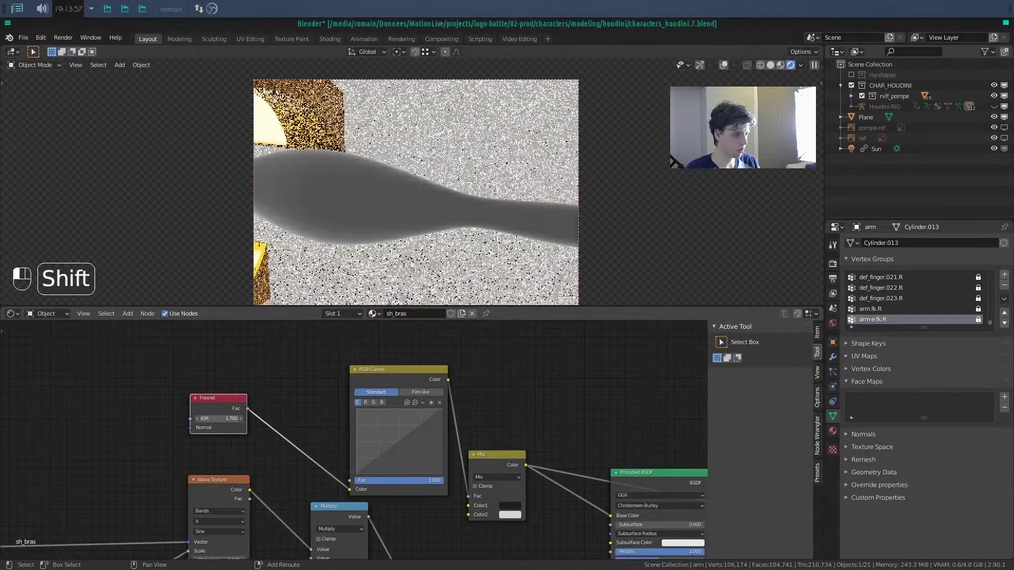
pyautogui.moveTo(399, 449)
pyautogui.mouseDown()
pyautogui.moveTo(388, 438)
pyautogui.moveTo(394, 451)
pyautogui.mouseUp()
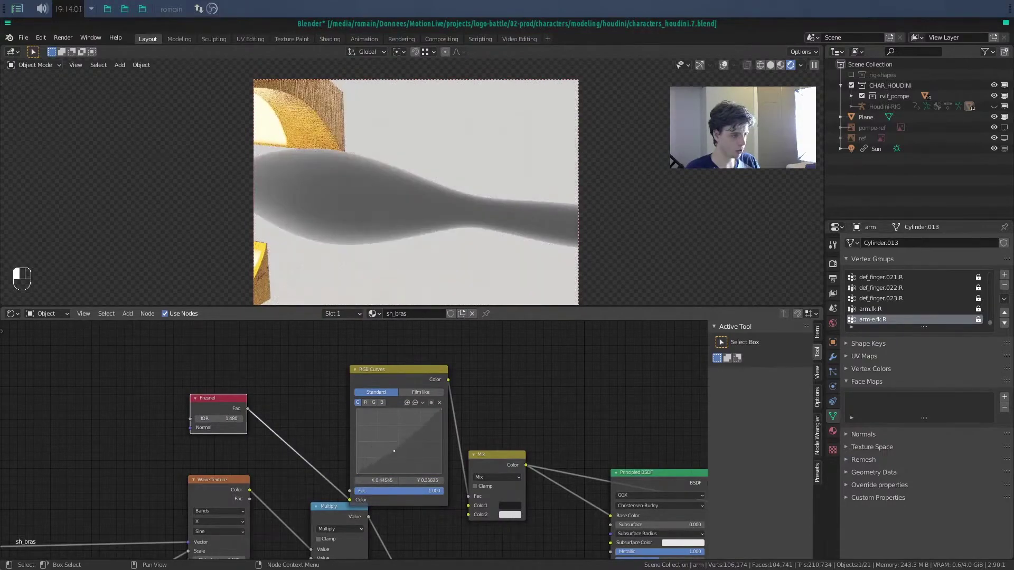
pyautogui.moveTo(440, 410); pyautogui.dragTo(414, 410)
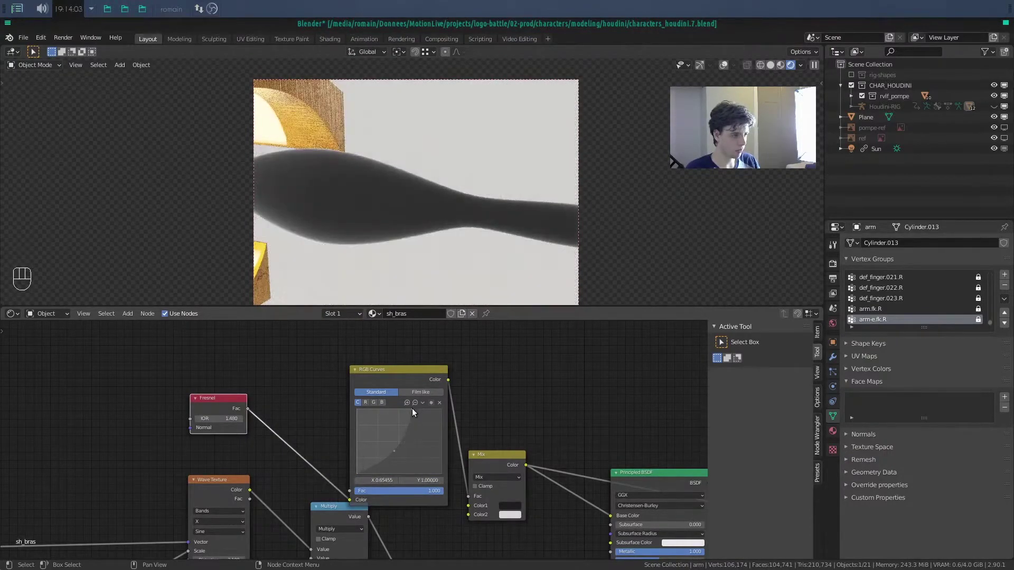
pyautogui.moveTo(219, 419); pyautogui.dragTo(272, 419)
# - Replace the Fresnel node with a Layer Weight node, linking its Facing output to the RGB Curves' Color input
pyautogui.press('x')
pyautogui.hotkey('shift', 'a')
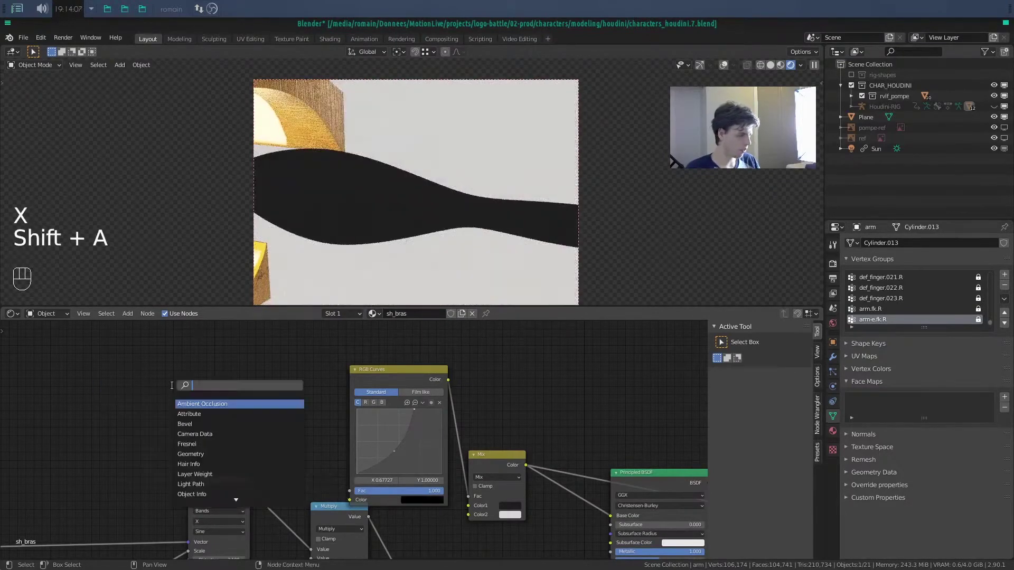
pyautogui.write('laye')
pyautogui.press('Return')
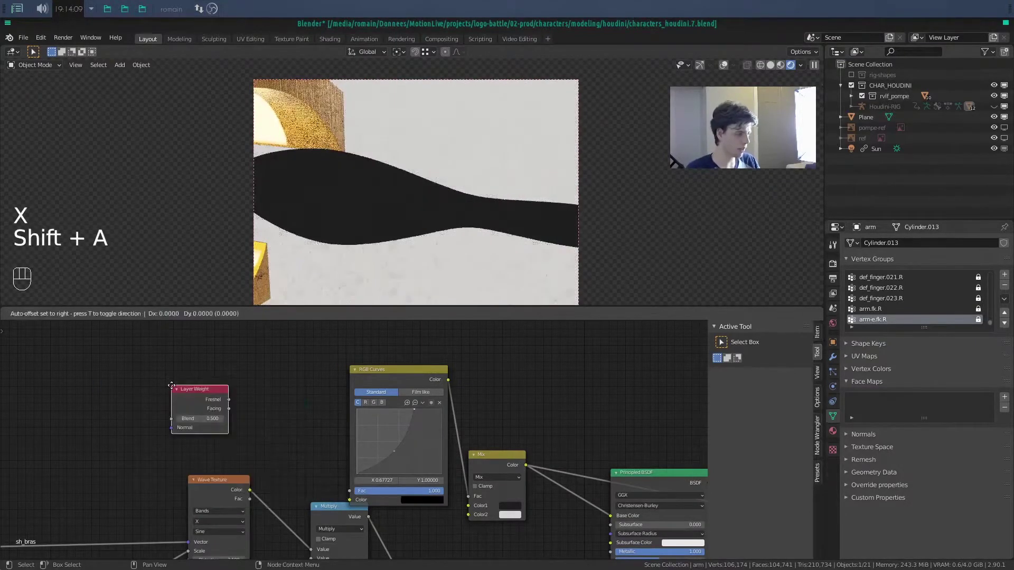
pyautogui.click(217, 426)
pyautogui.scroll(2, 190, 396)
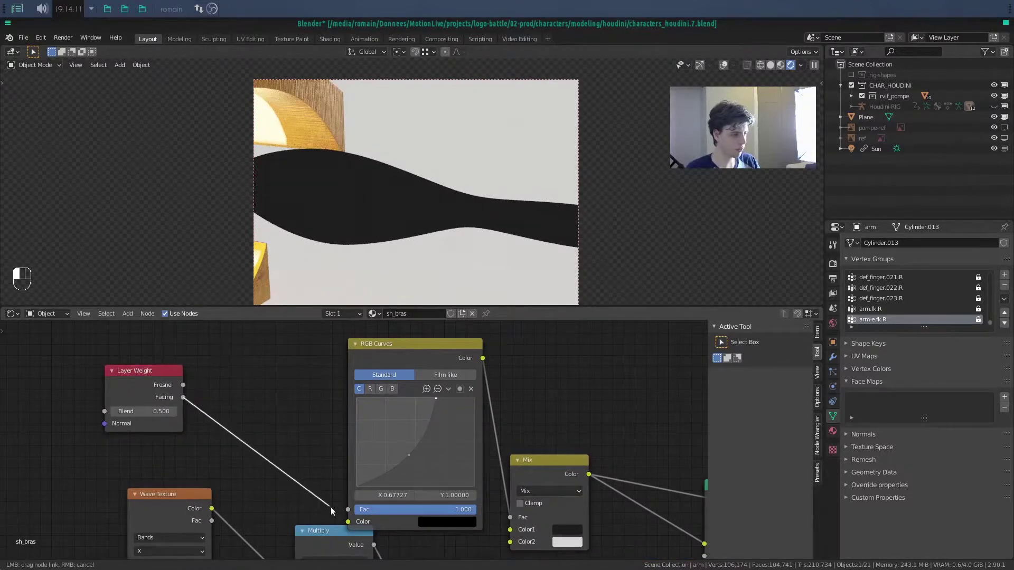
pyautogui.moveTo(331, 507); pyautogui.dragTo(347, 521)
# - Move the curve's end point to X 1.0, lower its middle point, and add a point at about X 0.827, Y 0.606
pyautogui.moveTo(332, 420); pyautogui.dragTo(340, 444, button='middle')
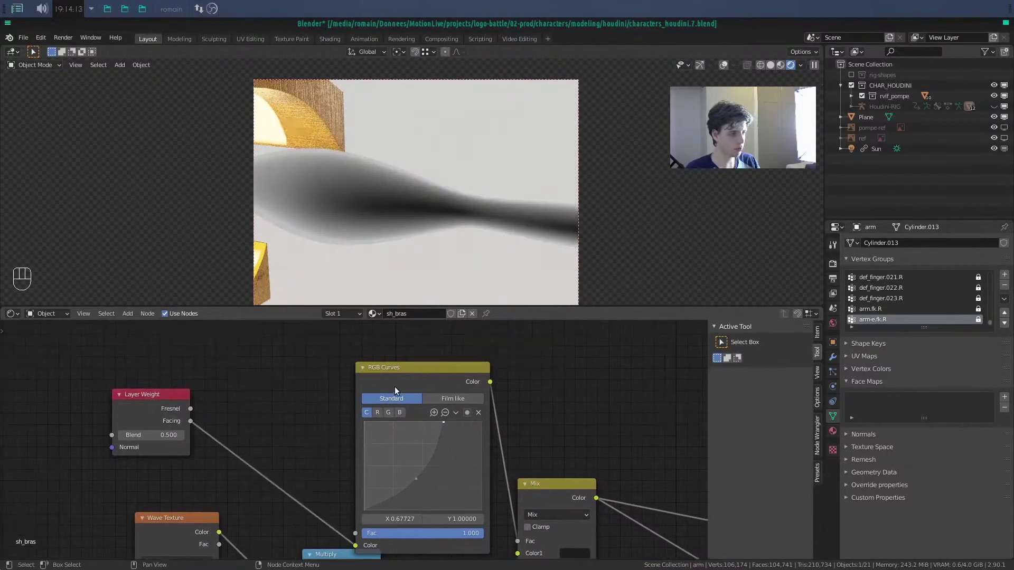
pyautogui.moveTo(447, 422); pyautogui.dragTo(482, 422)
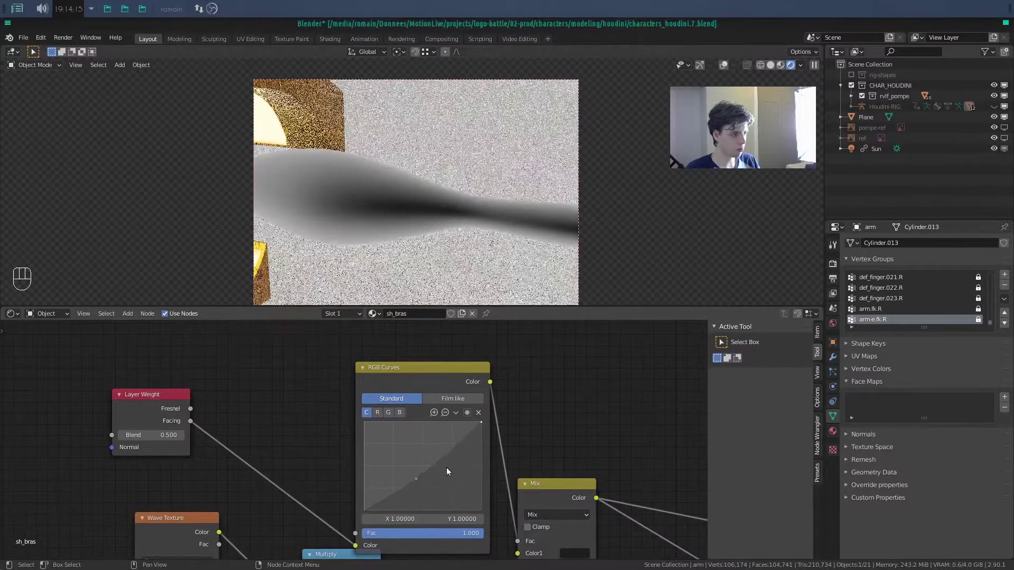
pyautogui.moveTo(429, 489); pyautogui.dragTo(440, 491)
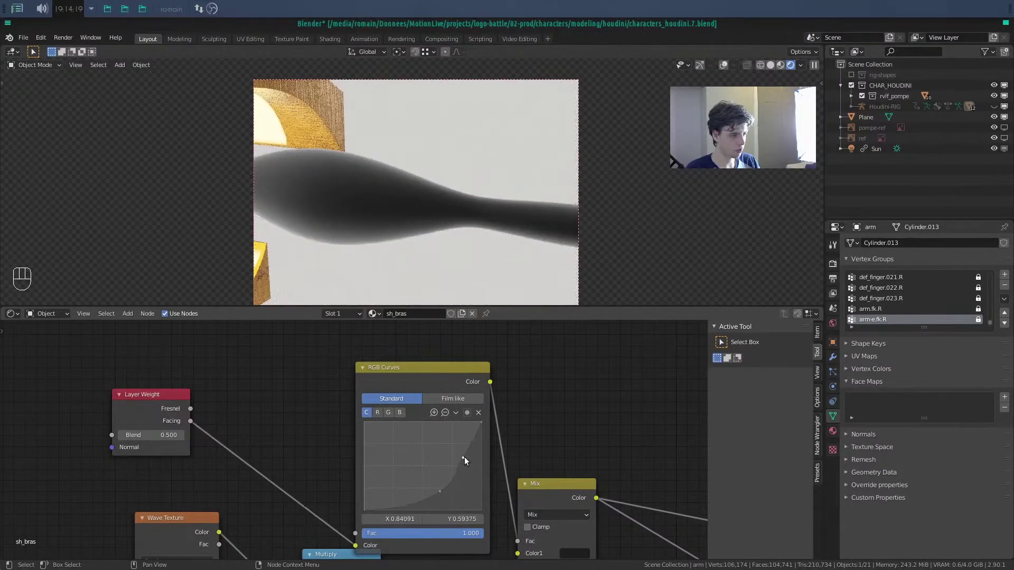
pyautogui.moveTo(464, 457); pyautogui.dragTo(462, 456)
# - Reconnect the Principled BSDF to the Material Output and inspect the rendered arm up close from another angle
pyautogui.scroll(-4, 501, 475)
pyautogui.moveTo(504, 477); pyautogui.dragTo(336, 395, button='middle')
pyautogui.keyDown('ctrl'); pyautogui.keyDown('shift'); pyautogui.click(500, 412); pyautogui.keyUp('shift'); pyautogui.keyUp('ctrl')
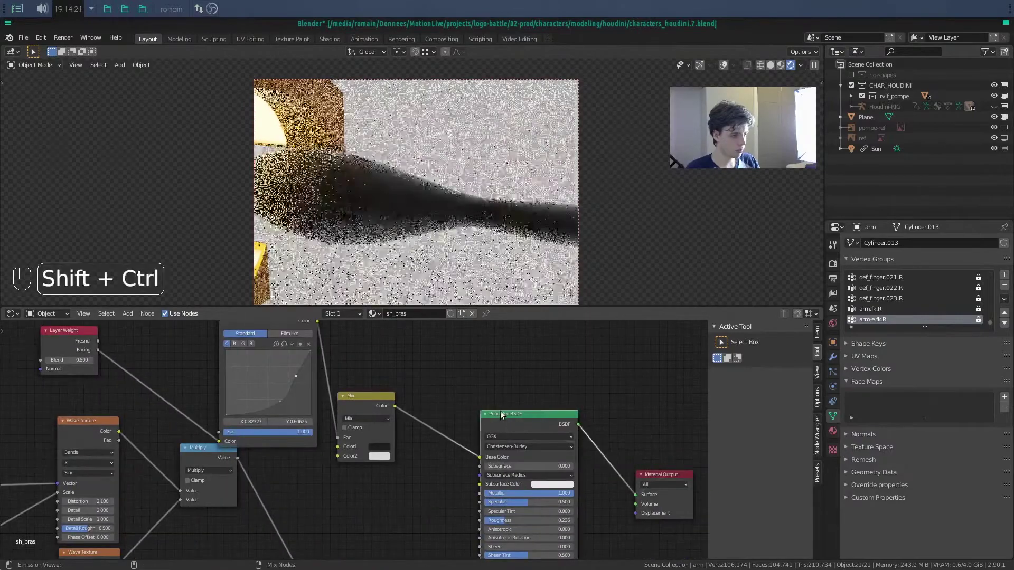
pyautogui.keyDown('alt'); pyautogui.moveTo(423, 214); pyautogui.dragTo(477, 215); pyautogui.keyUp('alt')
pyautogui.scroll(4, 372, 171)
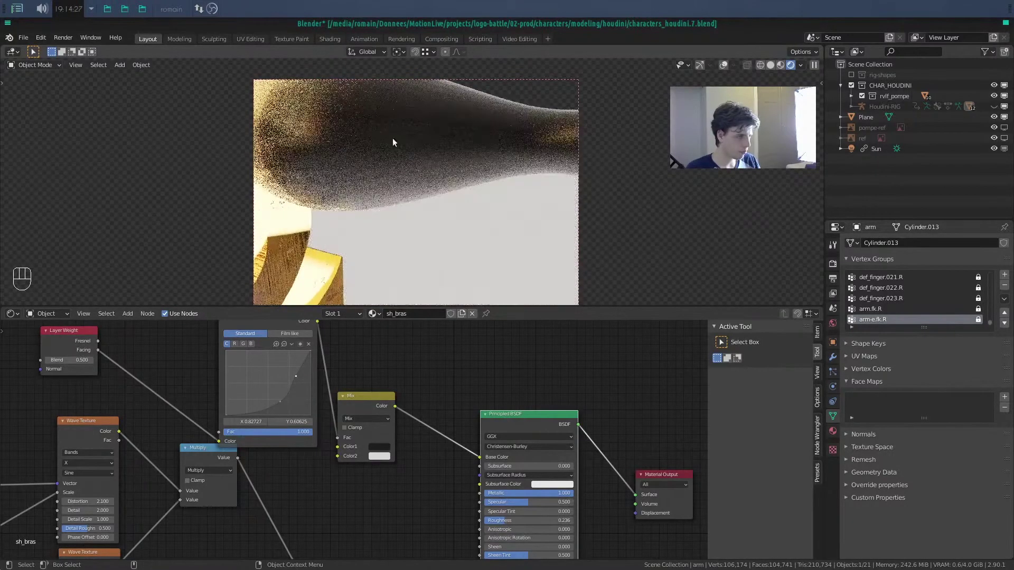
# - Move the Mix and RGB Curves nodes higher, clear of the Multiply node
pyautogui.scroll(-2, 420, 403)
pyautogui.moveTo(355, 416); pyautogui.dragTo(374, 385)
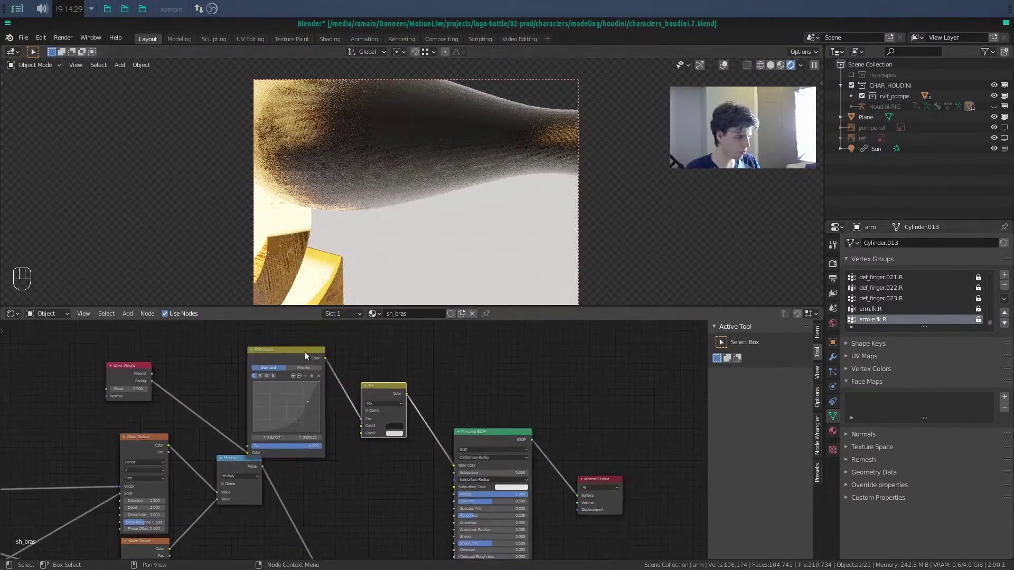
pyautogui.moveTo(305, 349); pyautogui.dragTo(312, 328)
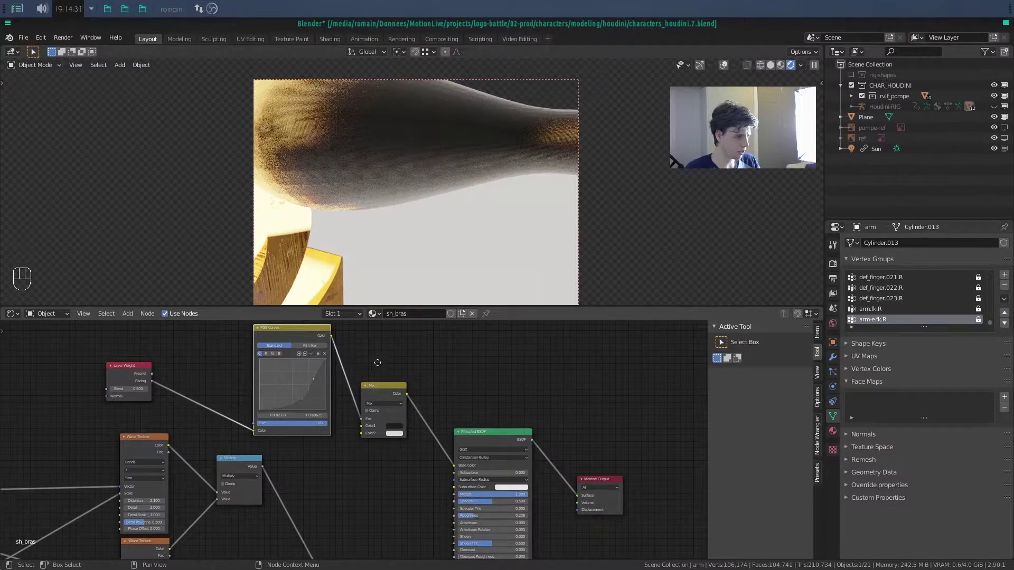
# - Spread the RGB Curves and Mix nodes apart to free space between the curves and the Principled BSDF
pyautogui.scroll(-4, 376, 374)
pyautogui.moveTo(377, 363); pyautogui.dragTo(412, 380, button='middle')
pyautogui.scroll(5, 344, 423)
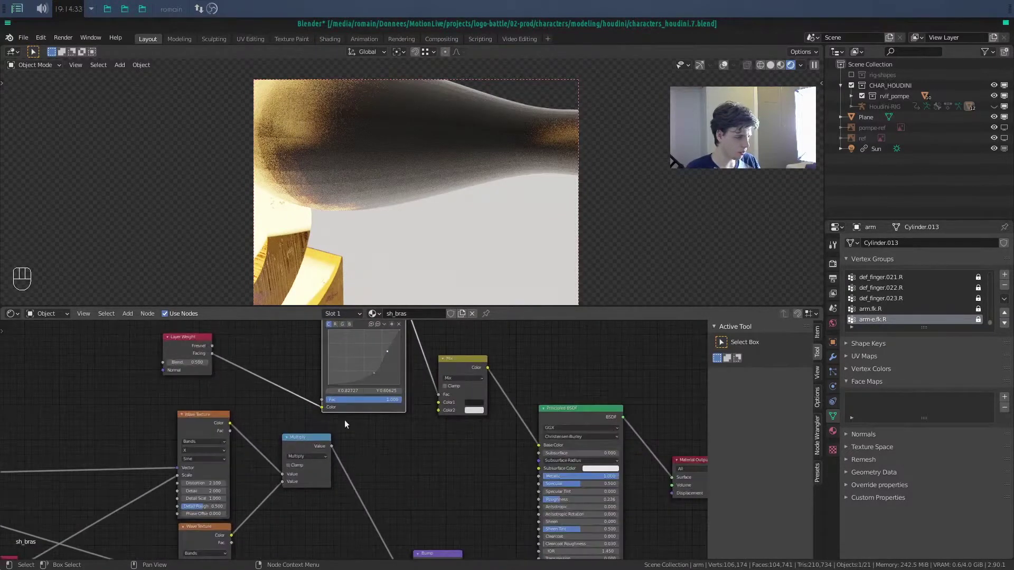
pyautogui.scroll(-3, 348, 428)
pyautogui.moveTo(418, 460); pyautogui.dragTo(424, 507, button='middle')
pyautogui.moveTo(442, 408); pyautogui.dragTo(361, 431)
pyautogui.press('g')
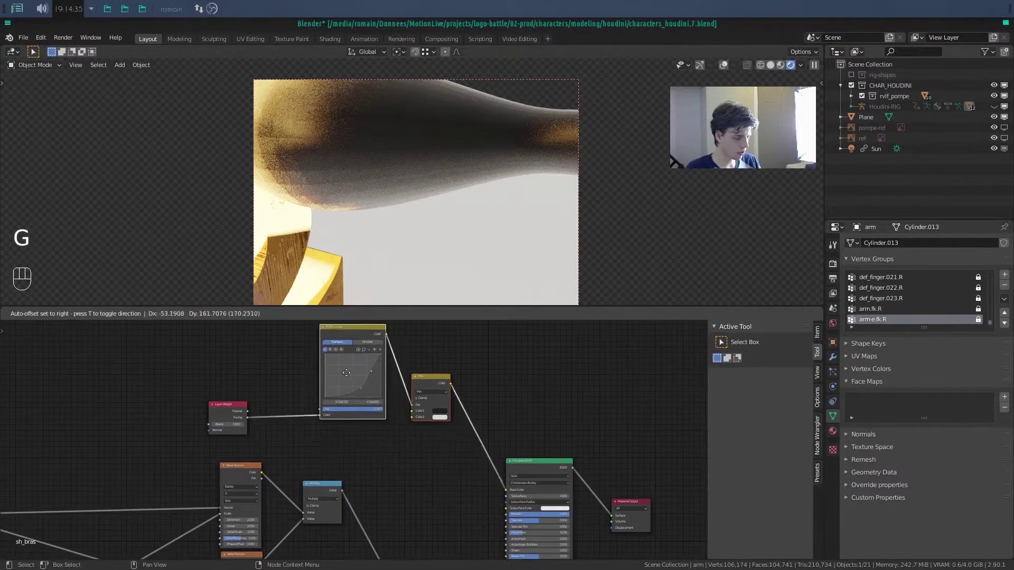
pyautogui.click(338, 373)
pyautogui.click(457, 364)
pyautogui.moveTo(431, 379); pyautogui.dragTo(473, 364)
pyautogui.click(403, 435)
# - Add a Map Range node in the free space below the Mix node
pyautogui.hotkey('shift', 'a')
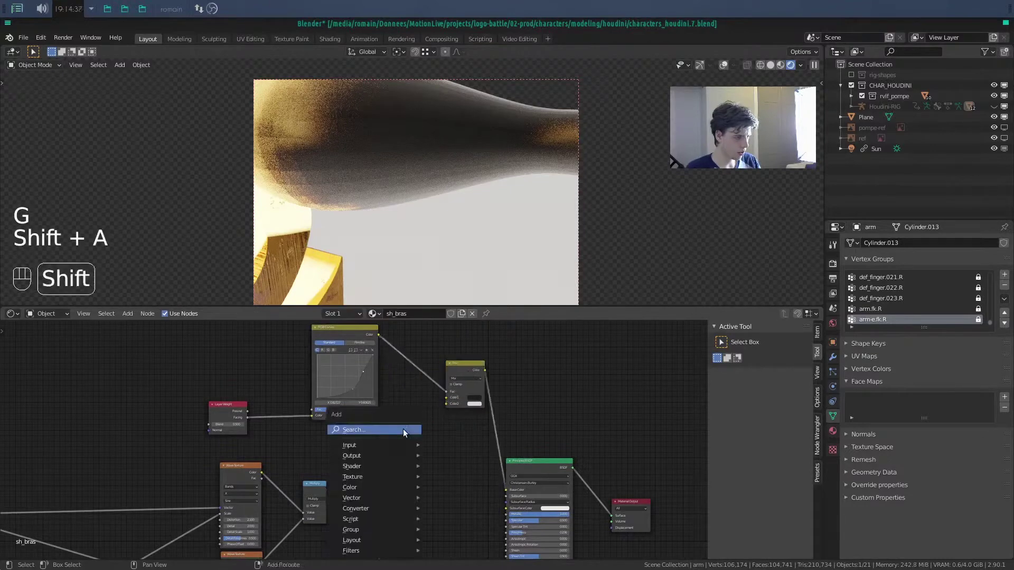
pyautogui.click(404, 429)
pyautogui.write('ram')
pyautogui.press('BackSpace')
pyautogui.press('BackSpace')
pyautogui.press('BackSpace')
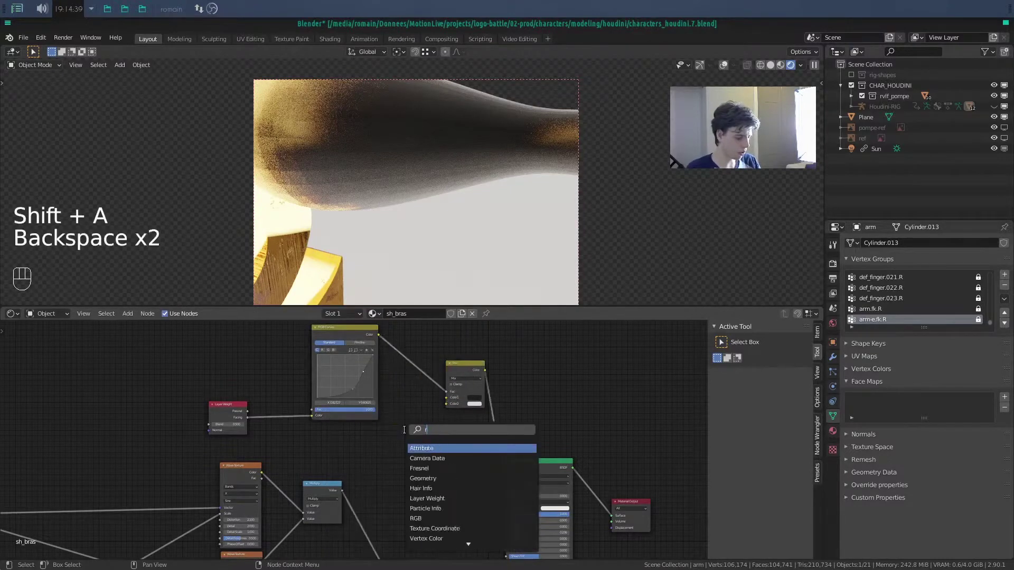
pyautogui.write('map')
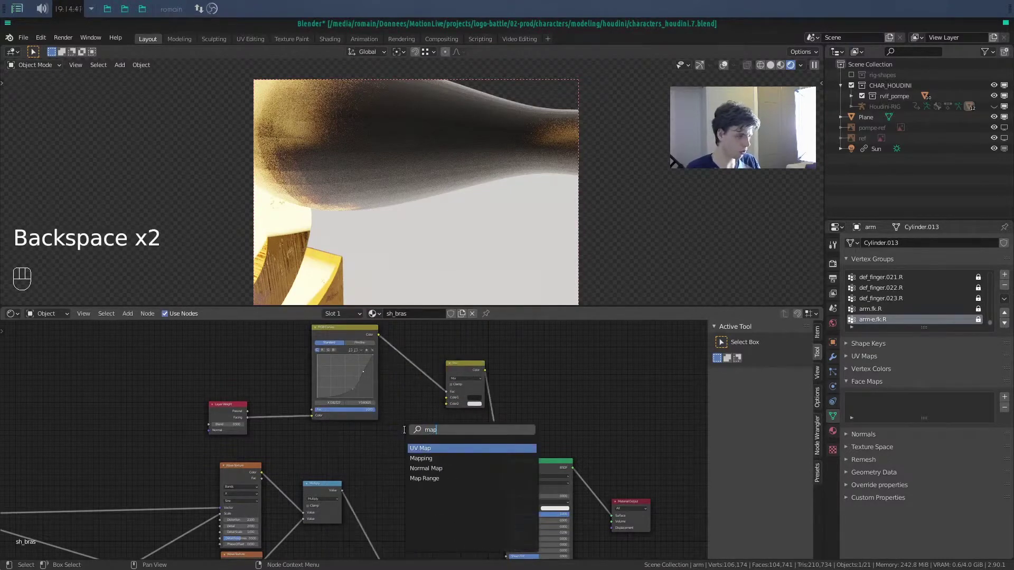
pyautogui.press('Down')
pyautogui.press('Down')
pyautogui.press('Down')
pyautogui.press('Return')
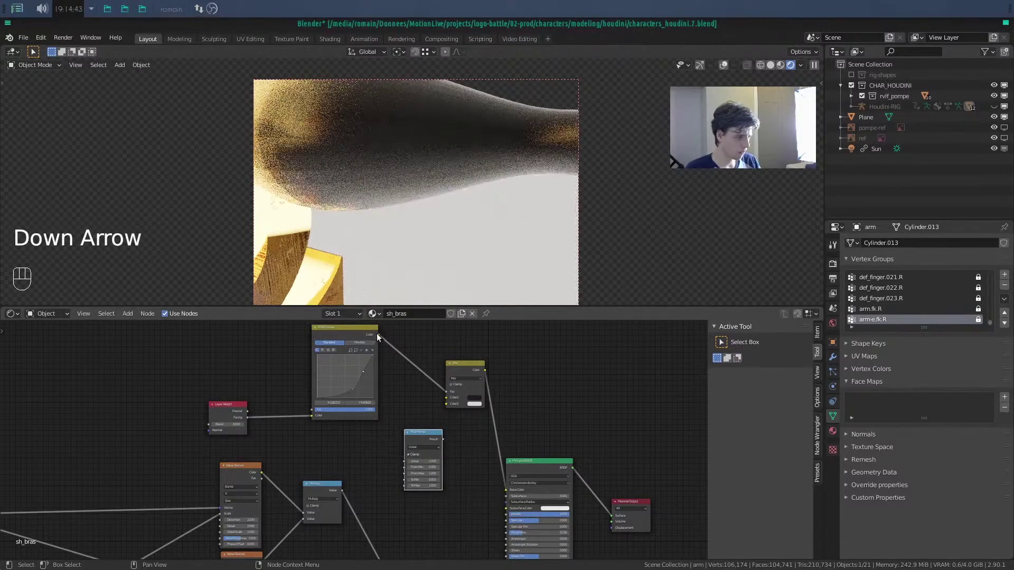
# - Link the RGB Curves color to the Map Range Value and its Result to the Principled BSDF's Roughness, deleting the Invert node between them
pyautogui.moveTo(378, 335); pyautogui.dragTo(401, 461)
pyautogui.scroll(5, 414, 469)
pyautogui.moveTo(355, 436); pyautogui.dragTo(255, 388, button='middle')
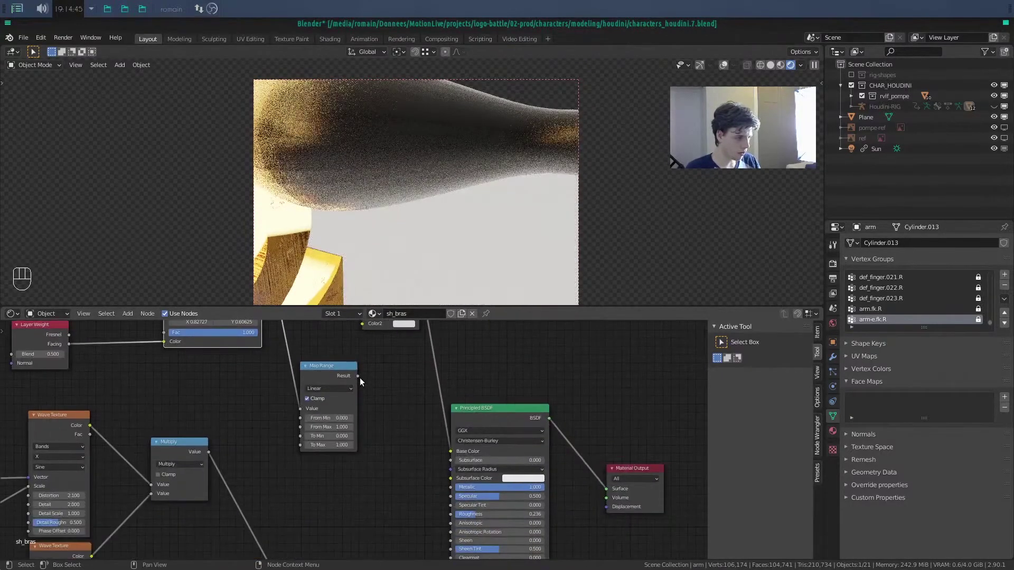
pyautogui.moveTo(358, 376); pyautogui.dragTo(415, 477)
pyautogui.moveTo(451, 519); pyautogui.dragTo(450, 514)
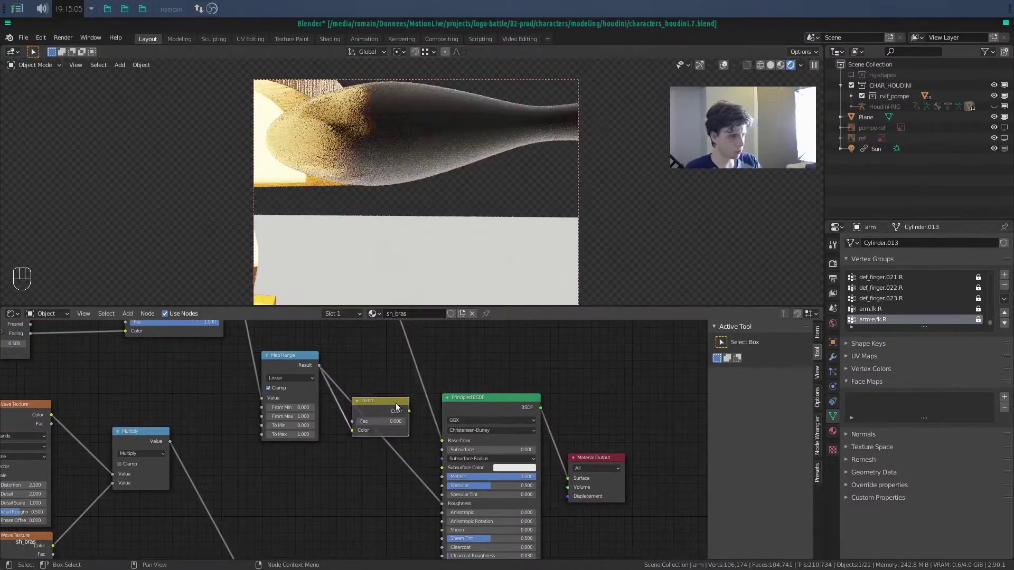
pyautogui.press('Delete')
# - Set the Map Range node's To Min to 0.05 and To Max to 0.25
pyautogui.moveTo(320, 449); pyautogui.dragTo(400, 463, button='middle')
pyautogui.scroll(8, 358, 548)
pyautogui.click(357, 407)
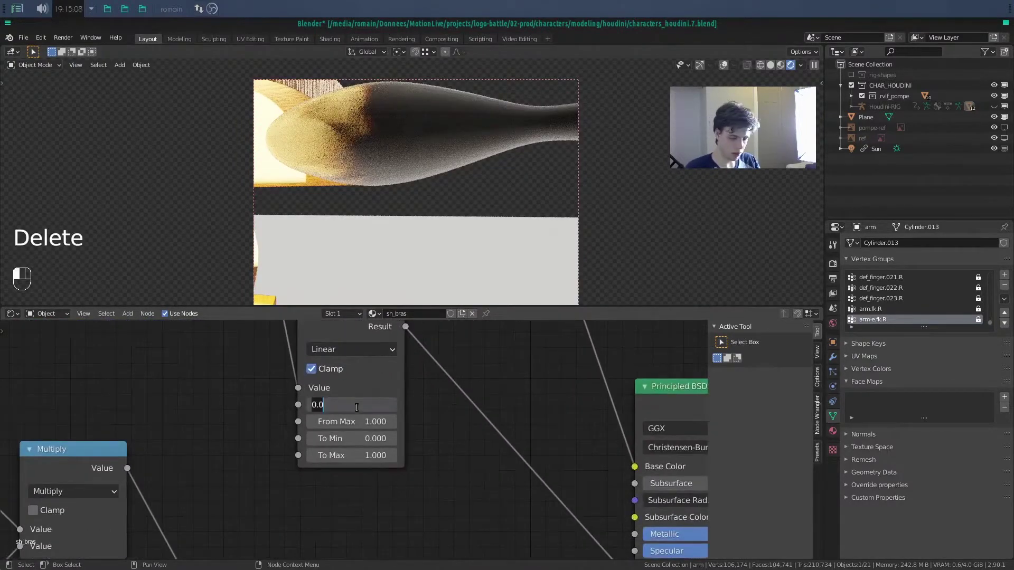
pyautogui.click(391, 468)
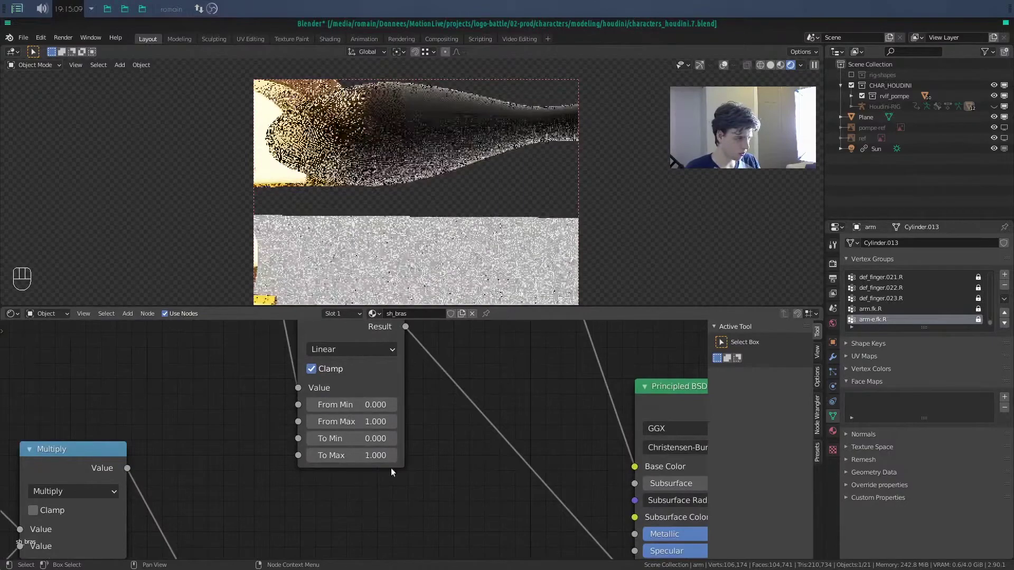
pyautogui.click(345, 439)
pyautogui.write('.05')
pyautogui.press('Return')
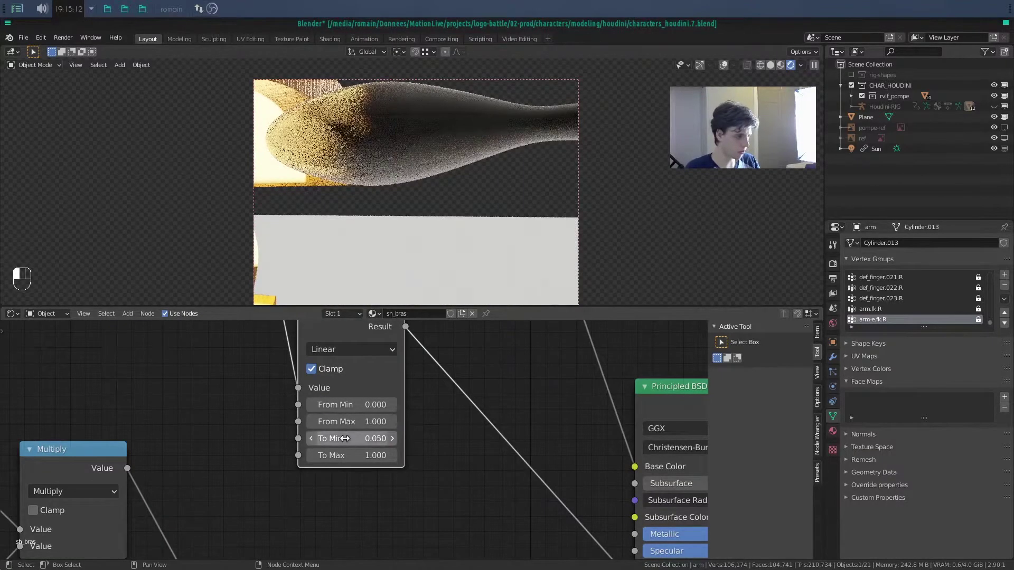
pyautogui.click(362, 457)
pyautogui.write('.25')
pyautogui.press('Return')
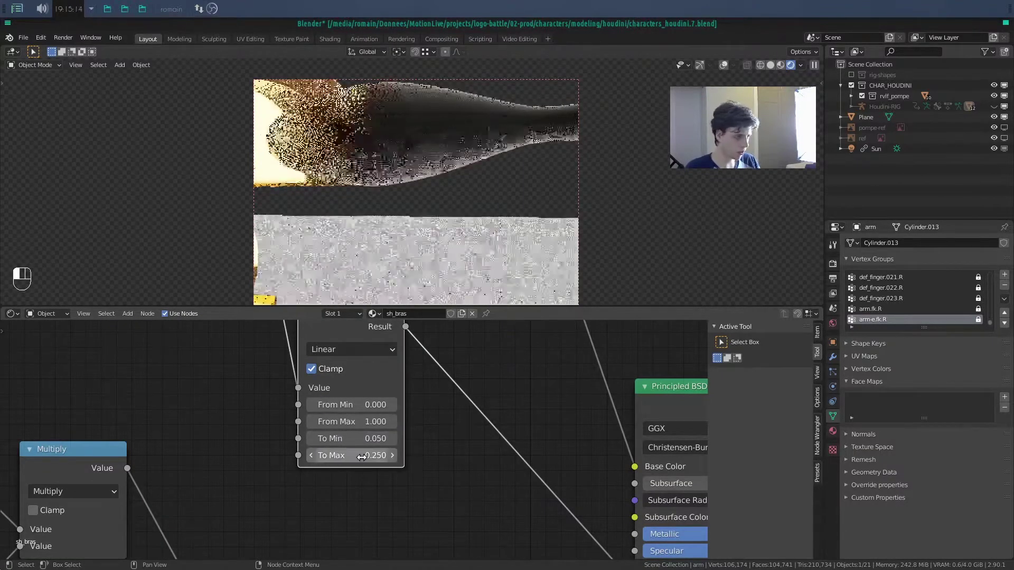
# - Set the Map Range node's To Min to 0.22 and To Max to 0.45, inspect the rendered arm and hand, and save the file
pyautogui.hotkey('ctrl', 's')
pyautogui.keyDown('alt'); pyautogui.moveTo(421, 170); pyautogui.dragTo(368, 234); pyautogui.keyUp('alt')
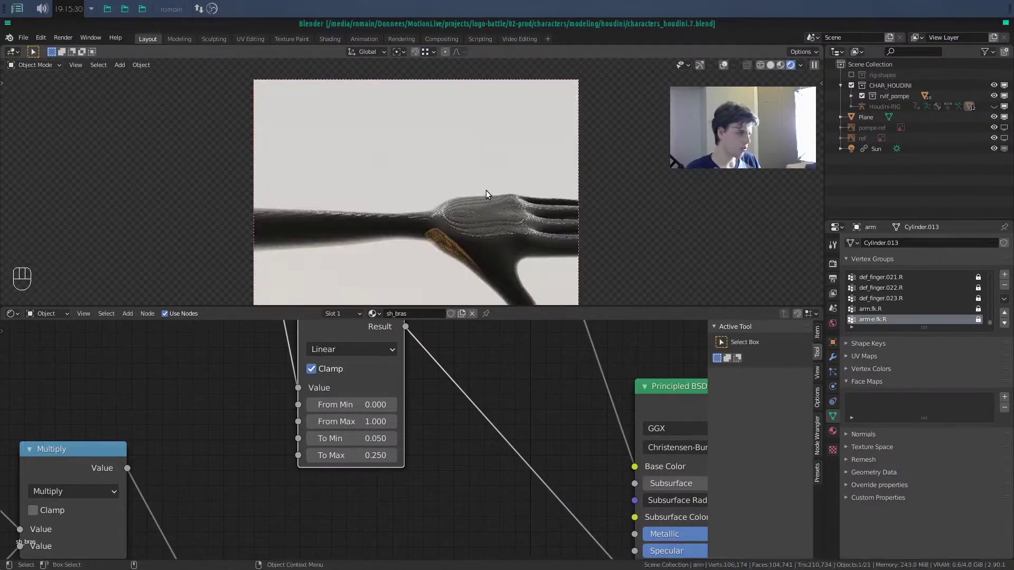
pyautogui.hotkey('ctrl', 's')
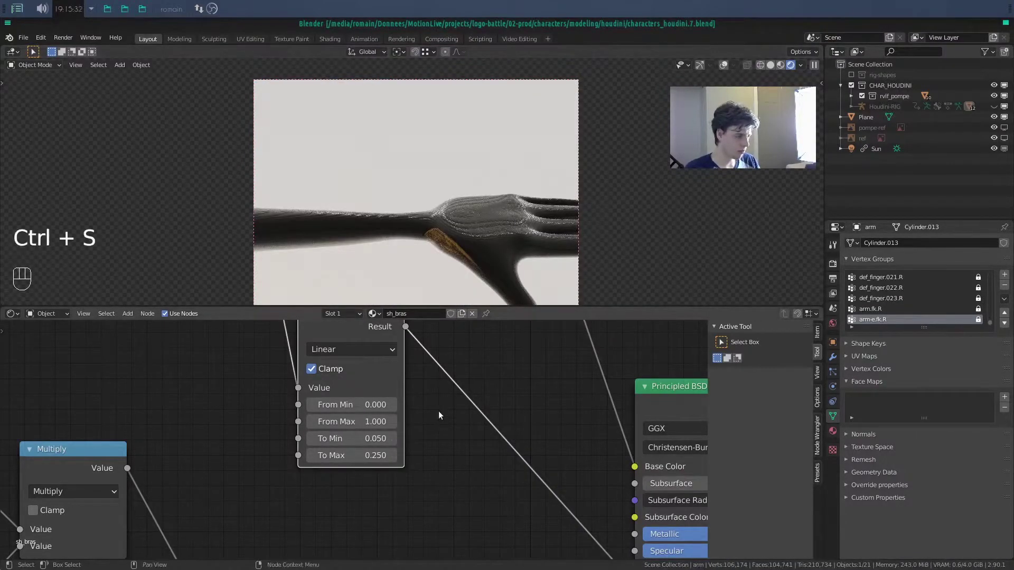
pyautogui.moveTo(380, 439)
pyautogui.keyDown('shift'); pyautogui.mouseDown()
pyautogui.moveTo(423, 439)
pyautogui.moveTo(347, 447)
pyautogui.moveTo(386, 456)
pyautogui.mouseUp(); pyautogui.keyUp('shift')
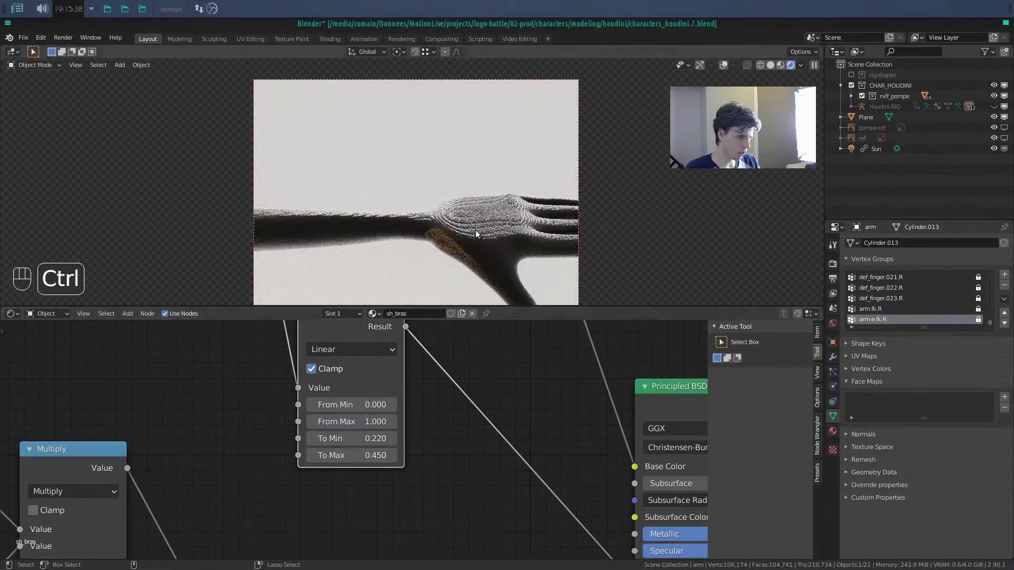
pyautogui.hotkey('ctrl', 's')
pyautogui.scroll(-7, 476, 233)
pyautogui.keyDown('alt'); pyautogui.moveTo(475, 235); pyautogui.dragTo(523, 293, button='middle'); pyautogui.keyUp('alt')
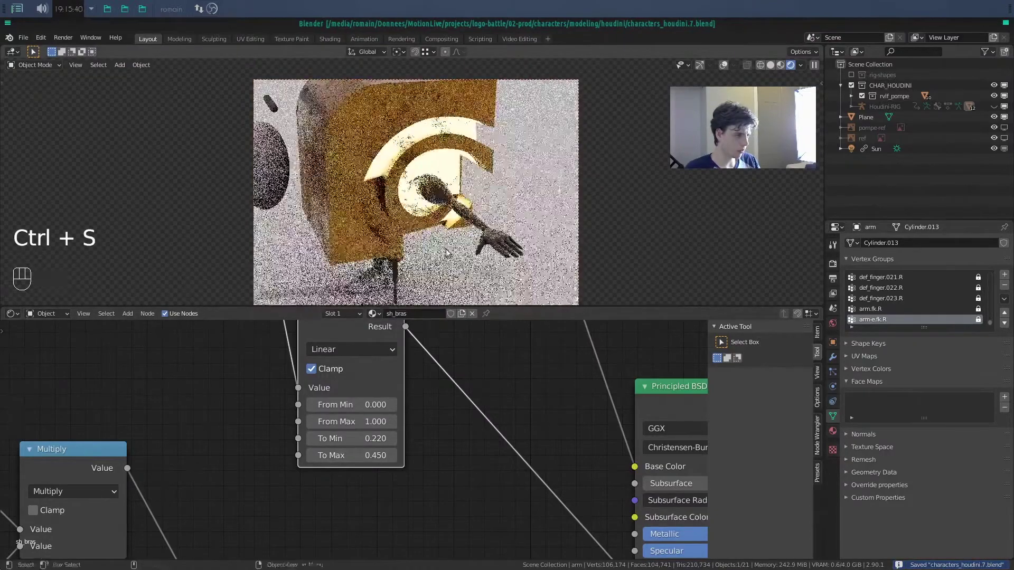
pyautogui.hotkey('ctrl', 's')
pyautogui.keyDown('alt'); pyautogui.moveTo(417, 241); pyautogui.dragTo(470, 218); pyautogui.keyUp('alt')
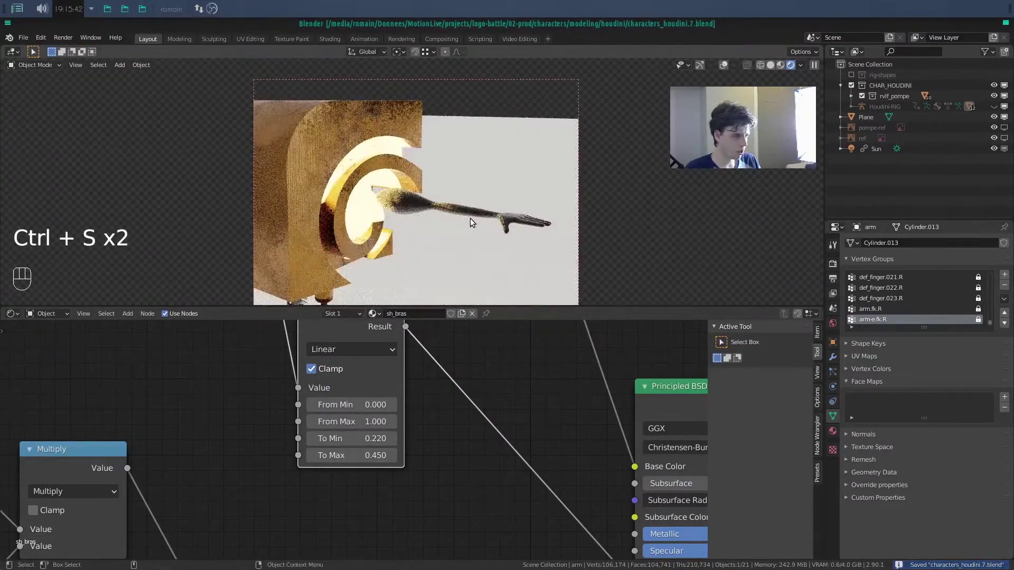
pyautogui.hotkey('ctrl', 's')
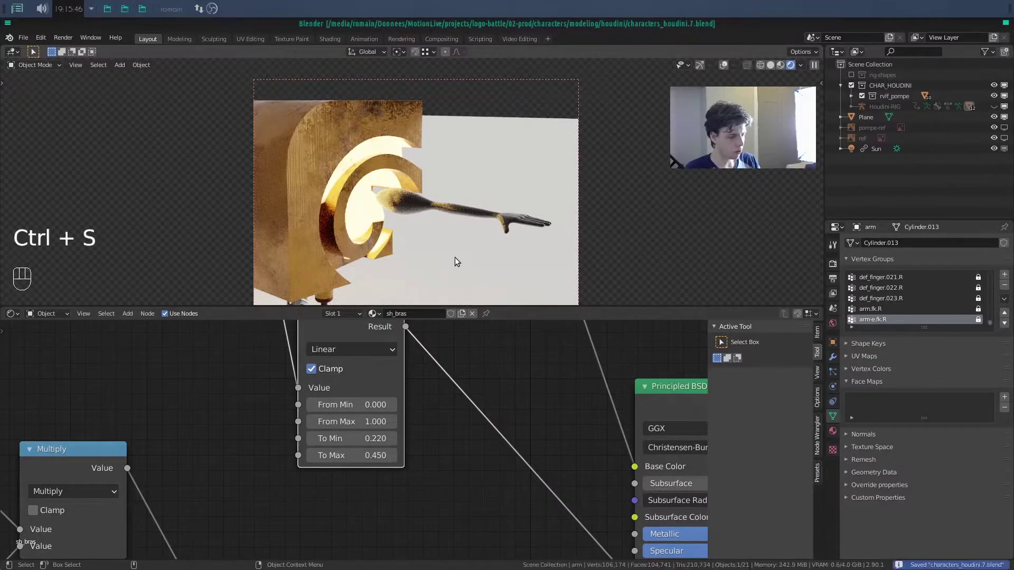
# - Reposition the Map Range node, move the Layer Weight and RGB Curves nodes further left in the graph, and save the file
pyautogui.scroll(-5, 425, 370)
pyautogui.moveTo(426, 371); pyautogui.dragTo(455, 443, button='middle')
pyautogui.moveTo(377, 426); pyautogui.dragTo(406, 448)
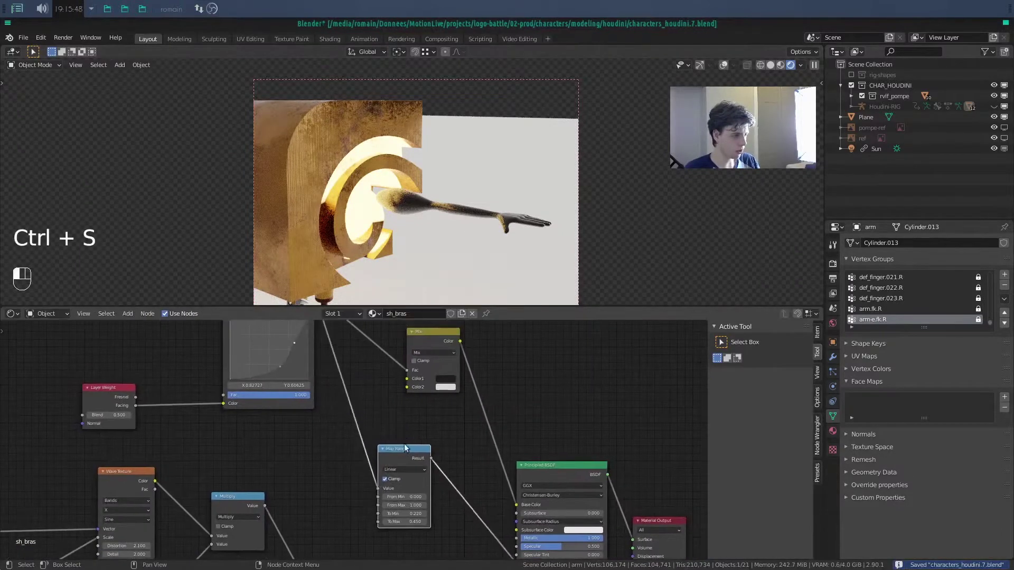
pyautogui.hotkey('ctrl', 's')
pyautogui.moveTo(351, 394); pyautogui.dragTo(504, 499, button='middle')
pyautogui.moveTo(248, 505); pyautogui.dragTo(168, 505)
pyautogui.moveTo(391, 388); pyautogui.dragTo(291, 412)
pyautogui.hotkey('ctrl', 's')
# - Add a Texture Coordinate node above the Layer Weight node and save the file
pyautogui.hotkey('shift', 'a')
pyautogui.click(144, 349)
pyautogui.write('text')
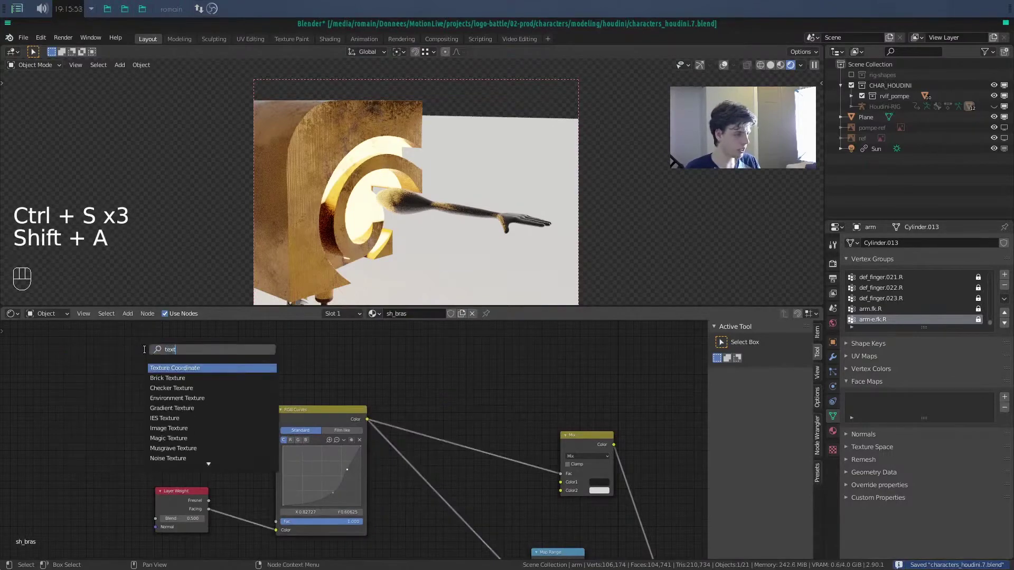
pyautogui.press('Return')
pyautogui.click(144, 350)
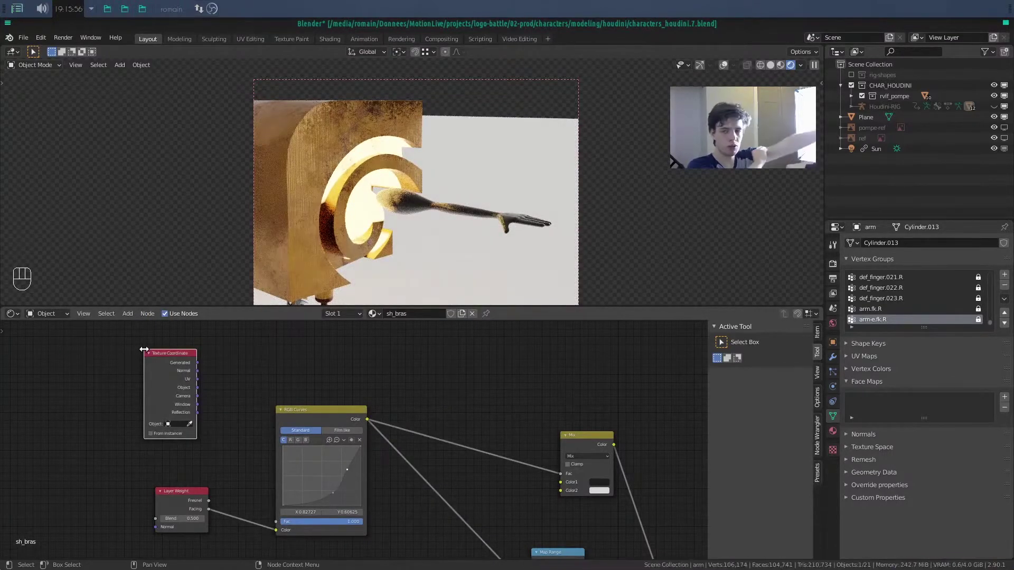
pyautogui.hotkey('ctrl', 's')
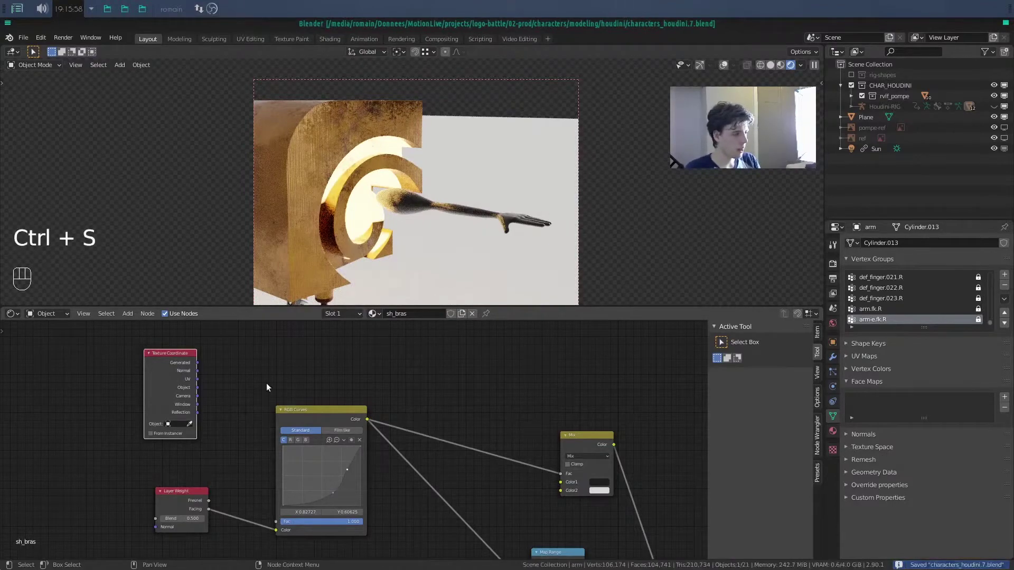
# - Add a Mapping node beside the Texture Coordinate node and link the Generated output to its Vector input
pyautogui.scroll(2, 240, 357)
pyautogui.hotkey('shift', 'a')
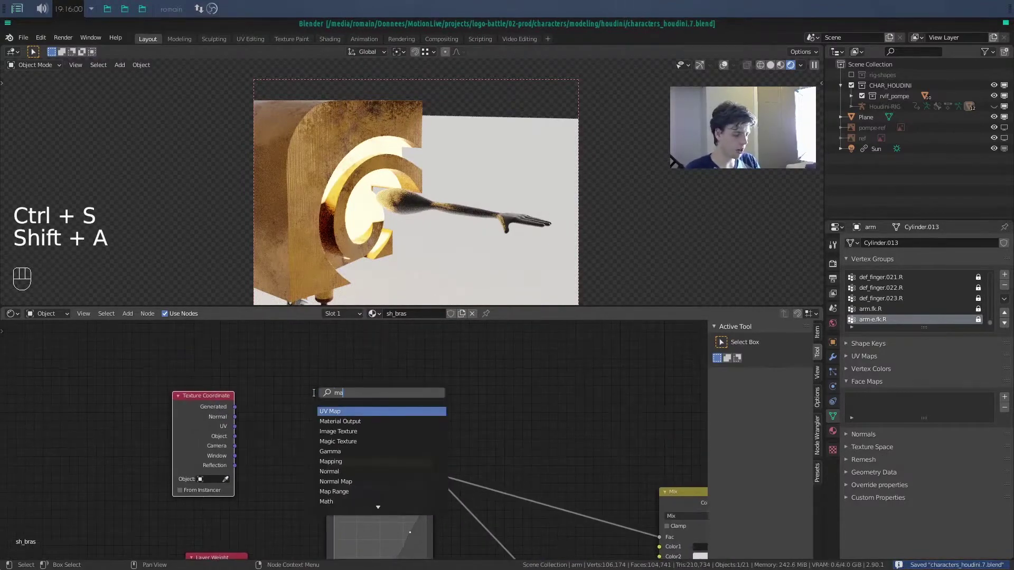
pyautogui.press('Down')
pyautogui.press('Return')
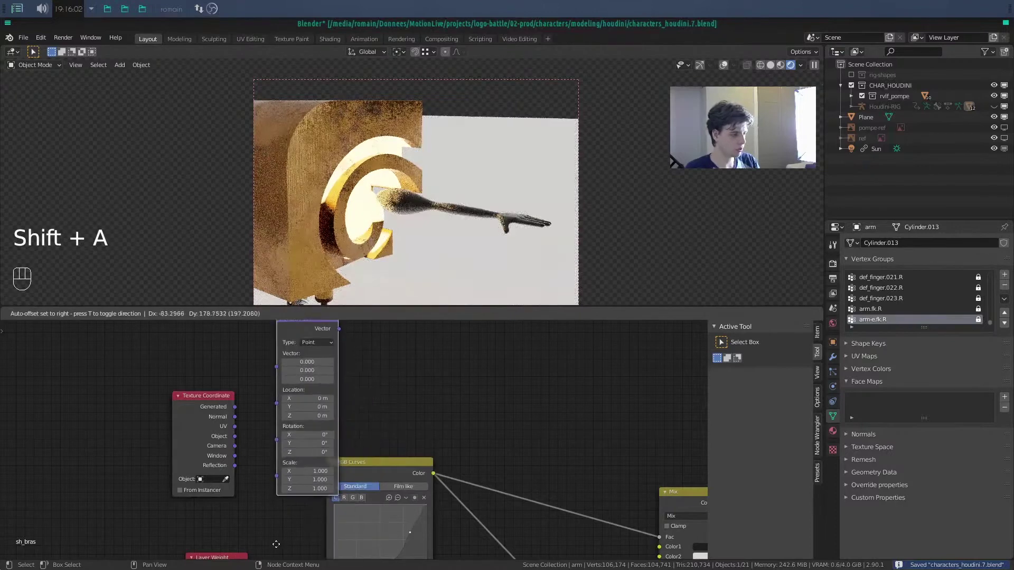
pyautogui.click(262, 530)
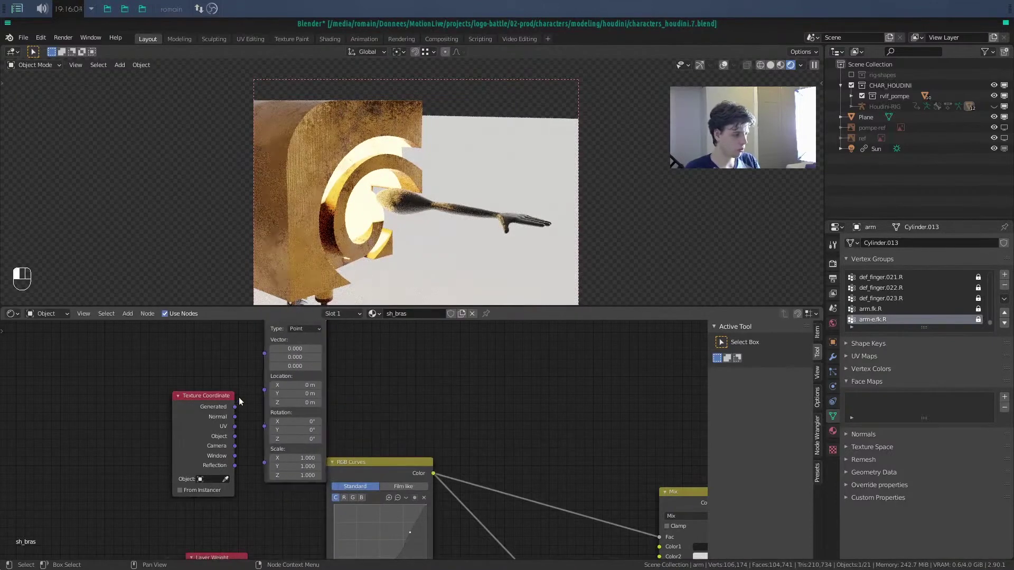
pyautogui.moveTo(263, 352); pyautogui.dragTo(267, 354)
pyautogui.moveTo(367, 381); pyautogui.dragTo(369, 418, button='middle')
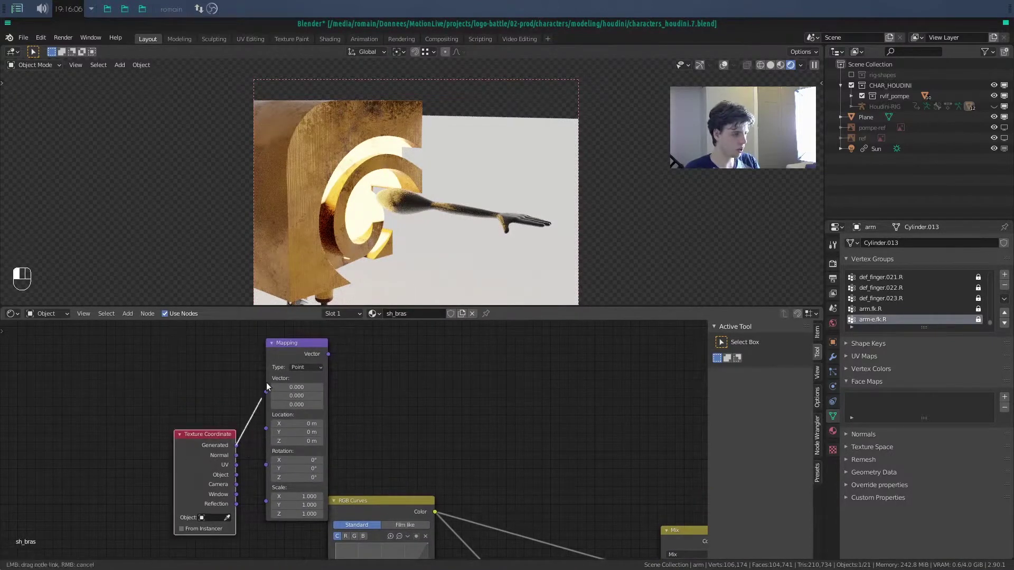
pyautogui.moveTo(267, 390); pyautogui.dragTo(266, 379)
pyautogui.moveTo(223, 434); pyautogui.dragTo(183, 404)
# - Add a Separate XYZ node and link the Mapping node's Vector output to it
pyautogui.hotkey('shift', 'a')
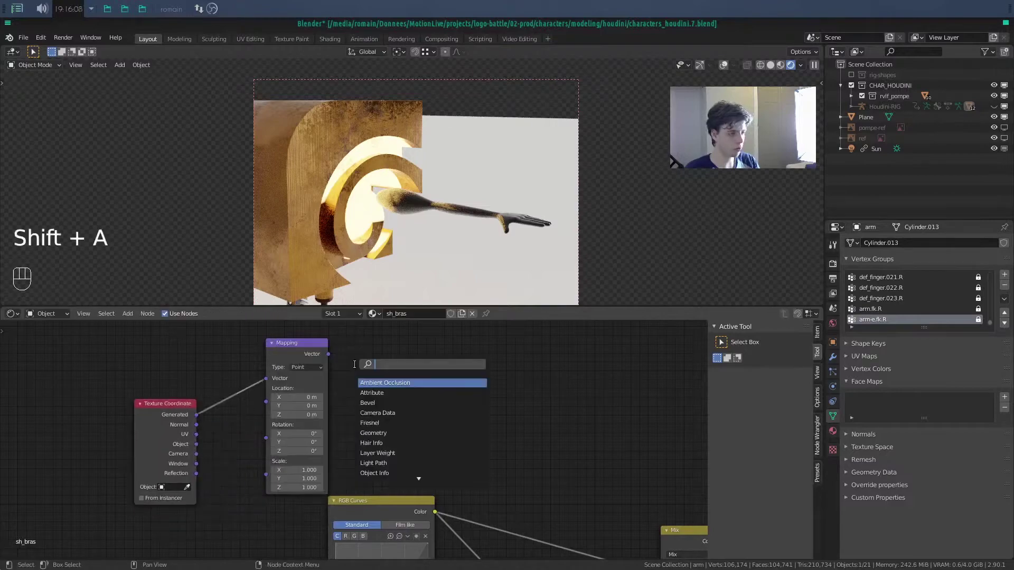
pyautogui.write('se')
pyautogui.press('Down')
pyautogui.press('Down')
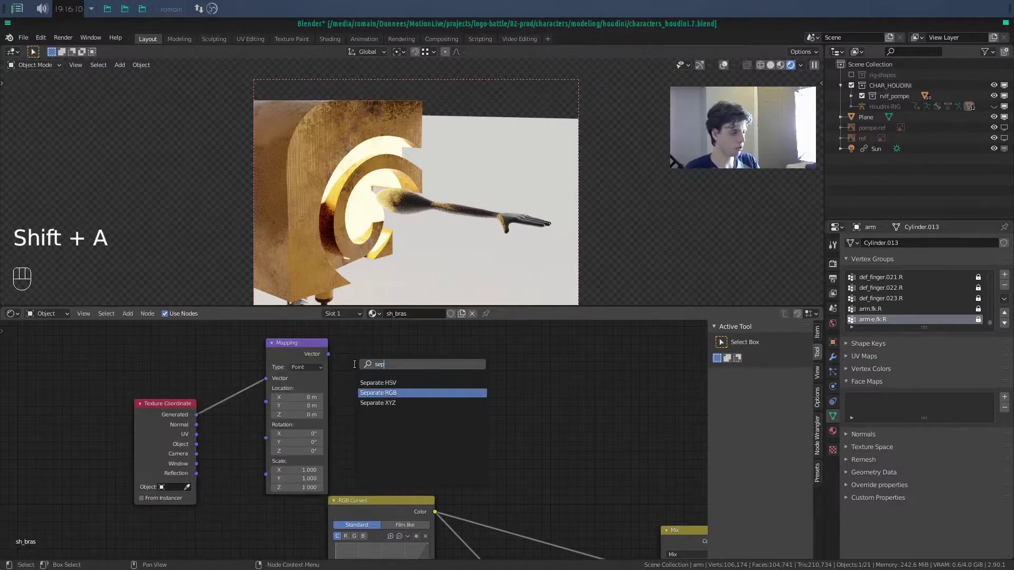
pyautogui.press('Return')
pyautogui.click(354, 364)
pyautogui.moveTo(328, 354); pyautogui.dragTo(354, 418)
# - Preview the Separate XYZ outputs in turn on the arm, ending with Z, and view it from another angle
pyautogui.keyDown('ctrl'); pyautogui.keyDown('shift'); pyautogui.click(373, 389); pyautogui.keyUp('shift'); pyautogui.keyUp('ctrl')
pyautogui.keyDown('ctrl'); pyautogui.keyDown('shift'); pyautogui.click(372, 390); pyautogui.keyUp('shift'); pyautogui.keyUp('ctrl')
pyautogui.keyDown('ctrl'); pyautogui.keyDown('shift'); pyautogui.click(372, 390); pyautogui.keyUp('shift'); pyautogui.keyUp('ctrl')
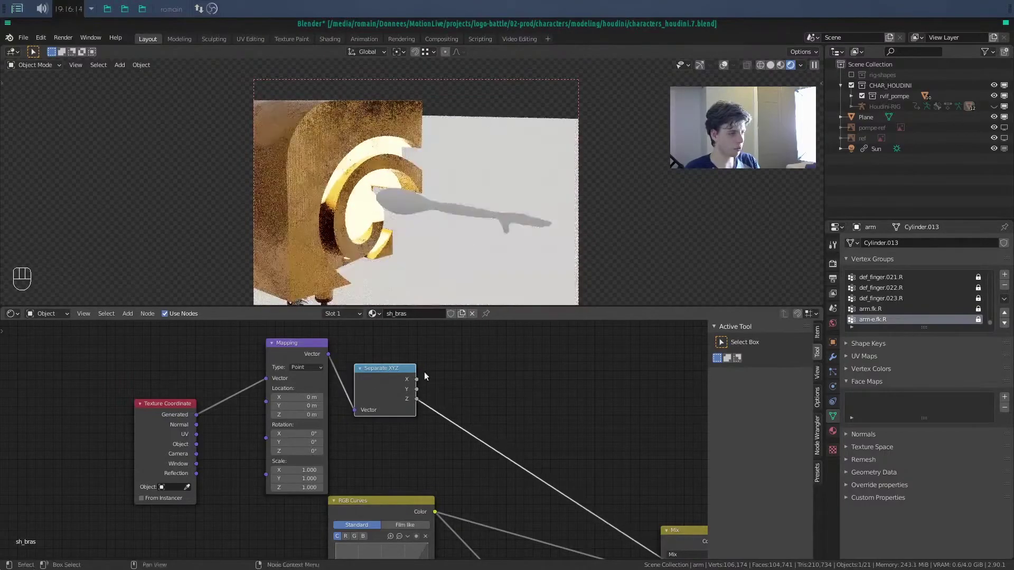
pyautogui.scroll(-2, 435, 222)
pyautogui.keyDown('alt'); pyautogui.moveTo(437, 219); pyautogui.dragTo(464, 213); pyautogui.keyUp('alt')
pyautogui.scroll(-1, 464, 403)
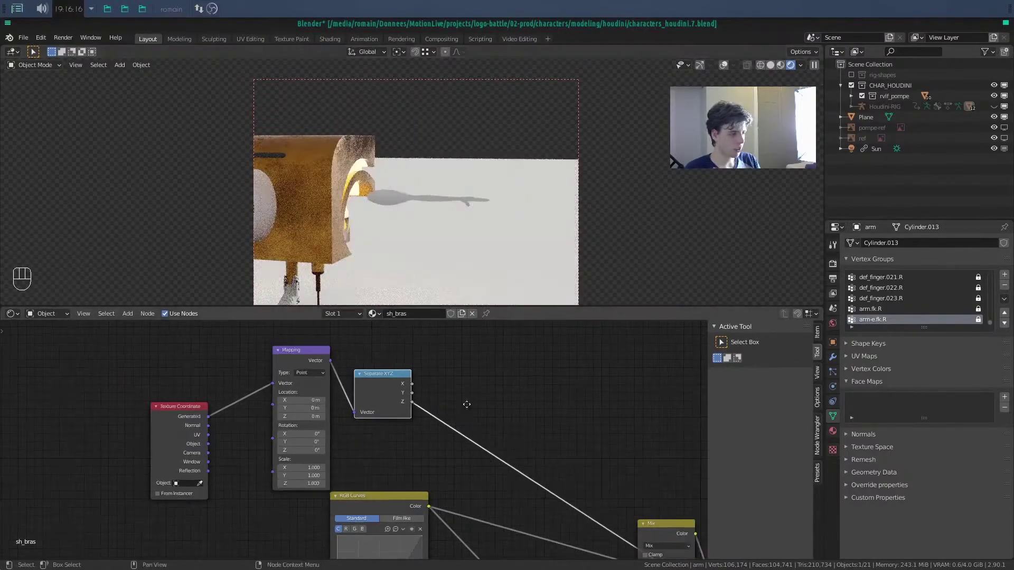
# - Add a Math node next to the Separate XYZ node and set its operation to Compare
pyautogui.scroll(2, 467, 405)
pyautogui.press('x')
pyautogui.hotkey('shift', 'a')
pyautogui.write('cam')
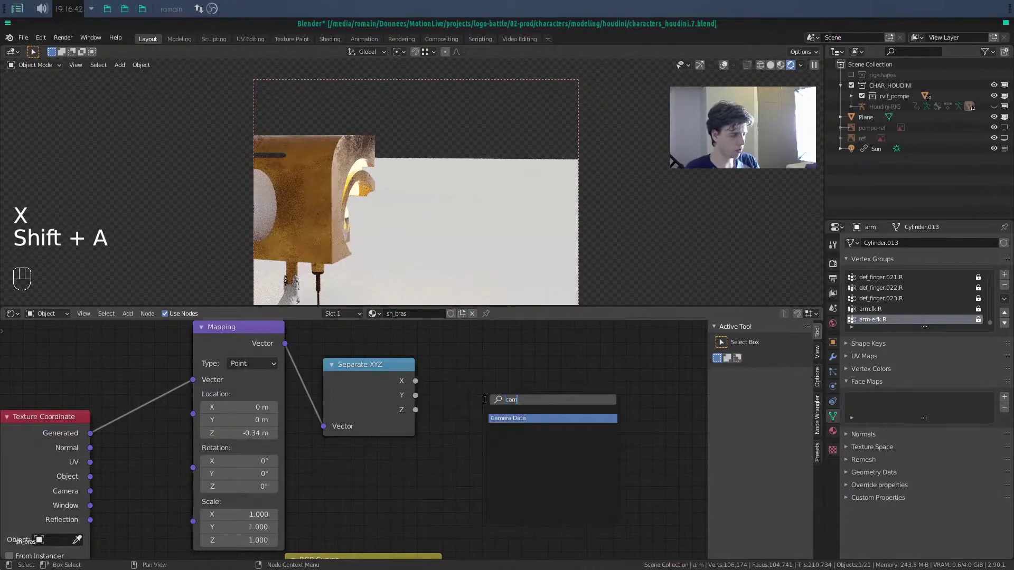
pyautogui.press('BackSpace')
pyautogui.press('BackSpace')
pyautogui.press('BackSpace')
pyautogui.write('math')
pyautogui.press('Return')
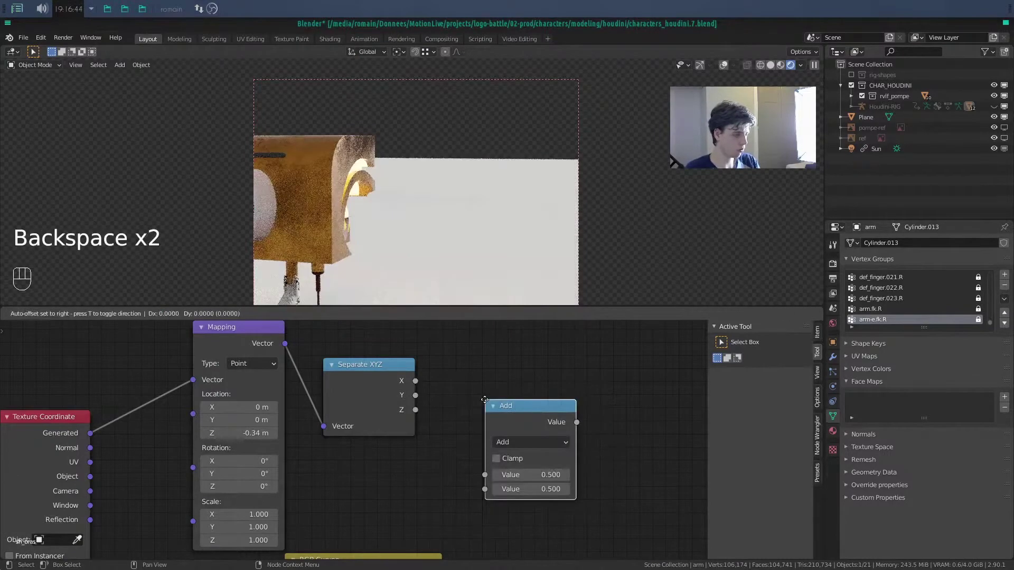
pyautogui.click(485, 400)
pyautogui.click(528, 443)
pyautogui.press('c')
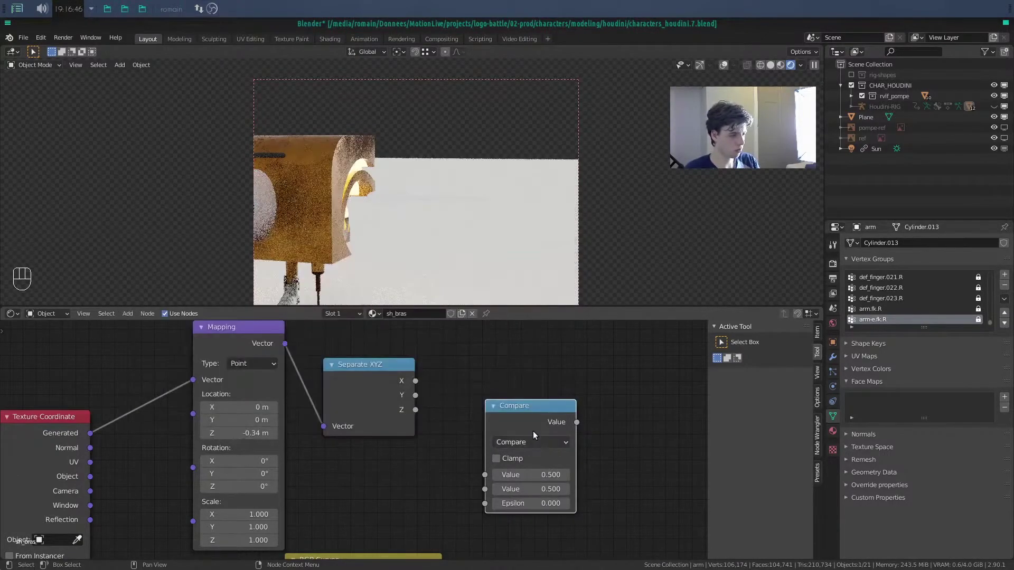
# - Link the Separate XYZ node's Z output to the Compare node's first Value and preview the result on the arm
pyautogui.moveTo(506, 412); pyautogui.dragTo(477, 390)
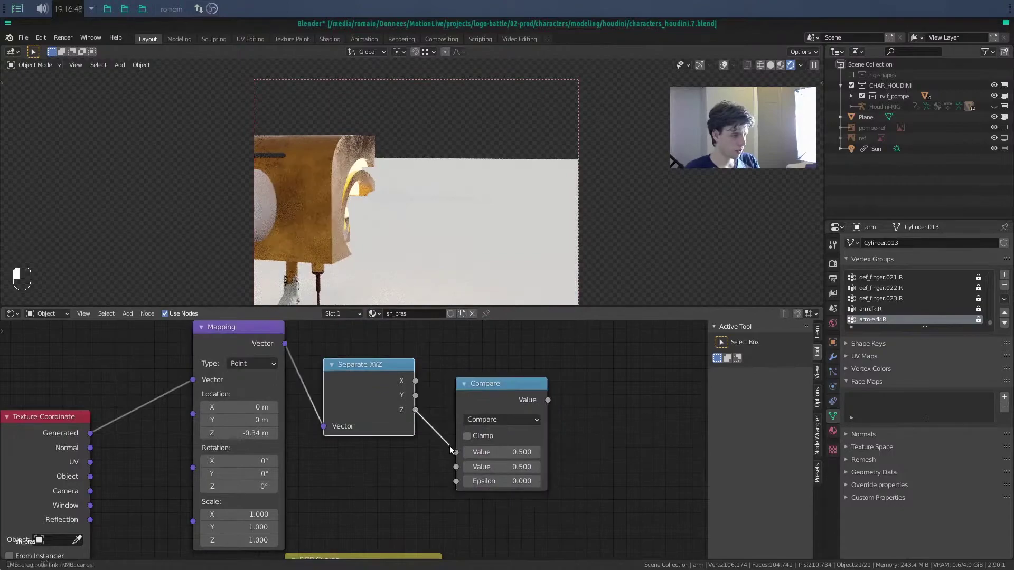
pyautogui.moveTo(450, 446); pyautogui.dragTo(454, 450)
pyautogui.keyDown('ctrl'); pyautogui.keyDown('shift'); pyautogui.click(509, 394); pyautogui.keyUp('shift'); pyautogui.keyUp('ctrl')
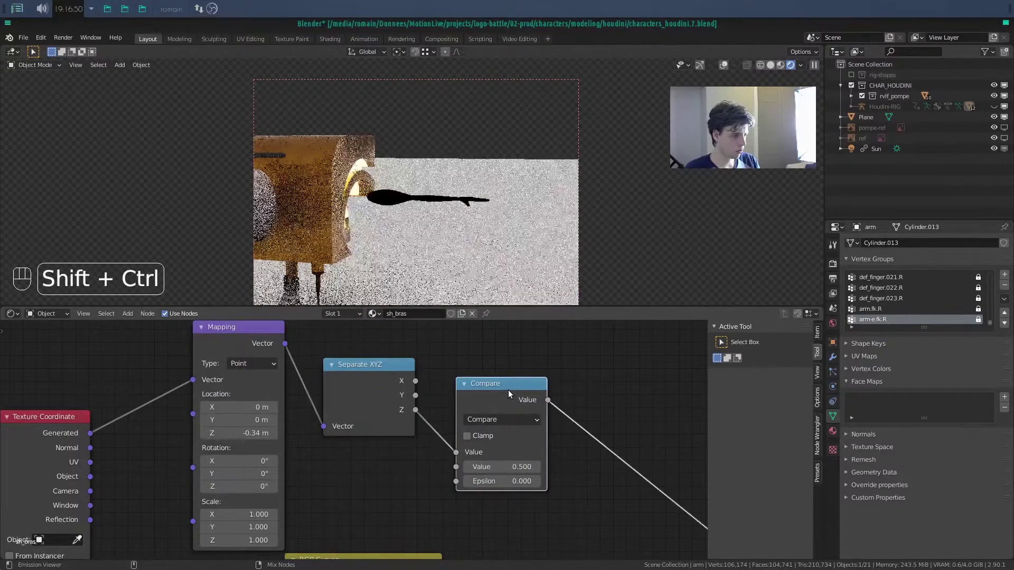
# - Set the Compare node's Epsilon to 0.010 and reset the Mapping node's Z location to 0 m
pyautogui.keyDown('shift'); pyautogui.moveTo(507, 481); pyautogui.dragTo(523, 481); pyautogui.keyUp('shift')
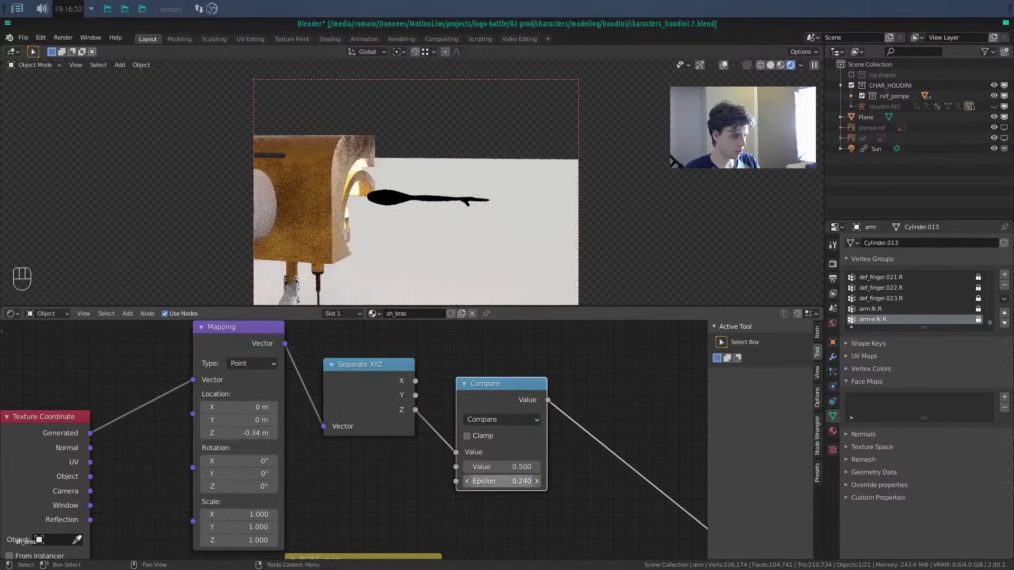
pyautogui.press('Return')
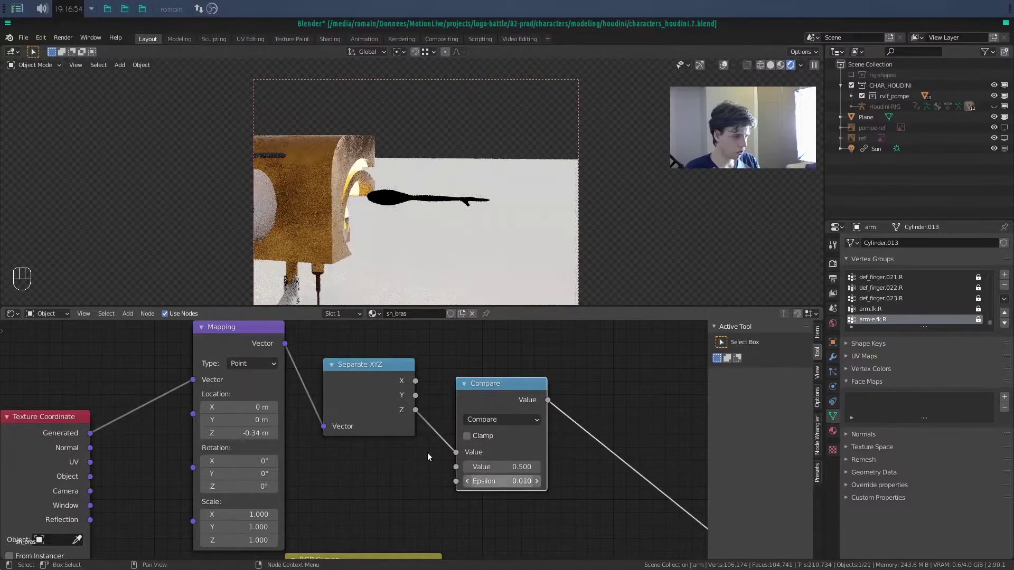
pyautogui.click(230, 434)
pyautogui.write('0')
pyautogui.press('Return')
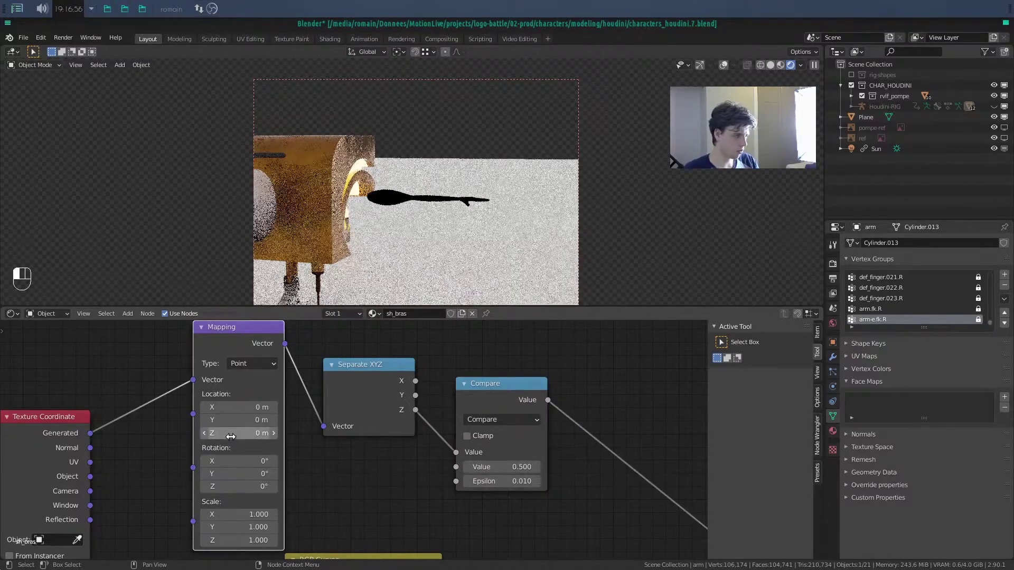
# - Set the Compare node's second Value to 0.340 to position the thin mask line along the arm
pyautogui.moveTo(510, 471)
pyautogui.mouseDown()
pyautogui.moveTo(541, 470)
pyautogui.moveTo(503, 470)
pyautogui.mouseUp()
pyautogui.scroll(6, 464, 232)
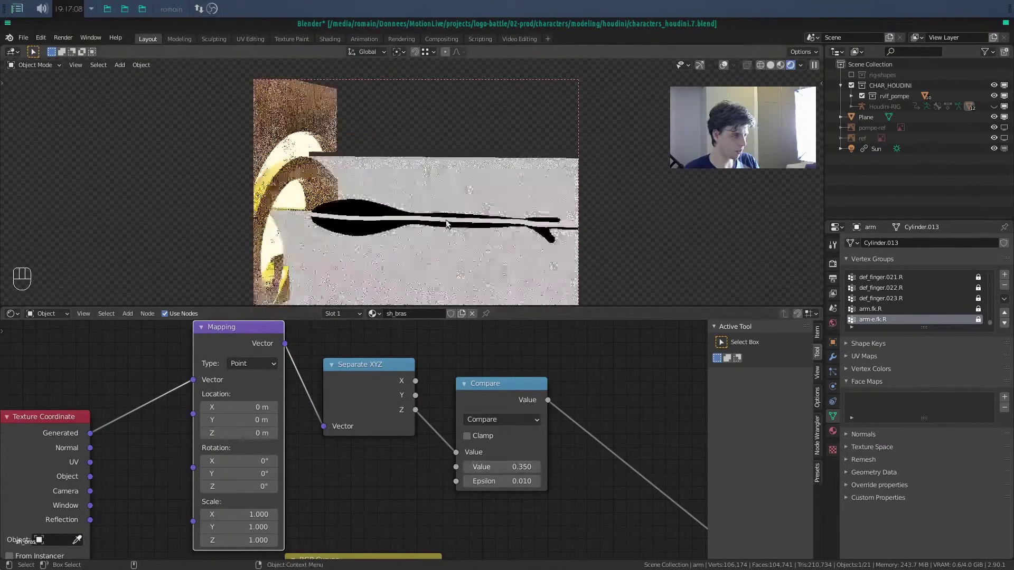
pyautogui.keyDown('alt'); pyautogui.moveTo(448, 224); pyautogui.dragTo(474, 196); pyautogui.keyUp('alt')
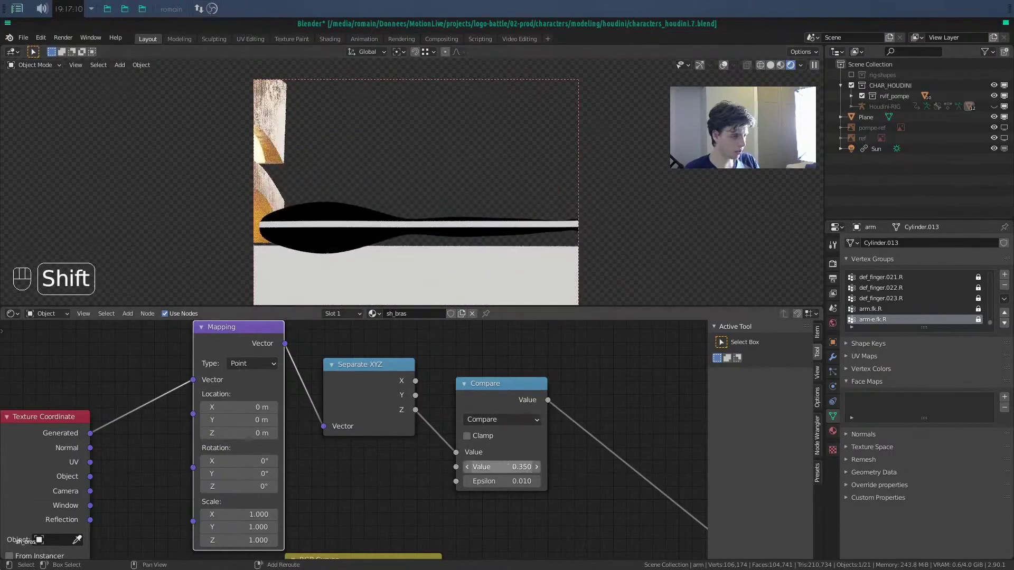
pyautogui.keyDown('shift'); pyautogui.moveTo(509, 466); pyautogui.dragTo(507, 467); pyautogui.keyUp('shift')
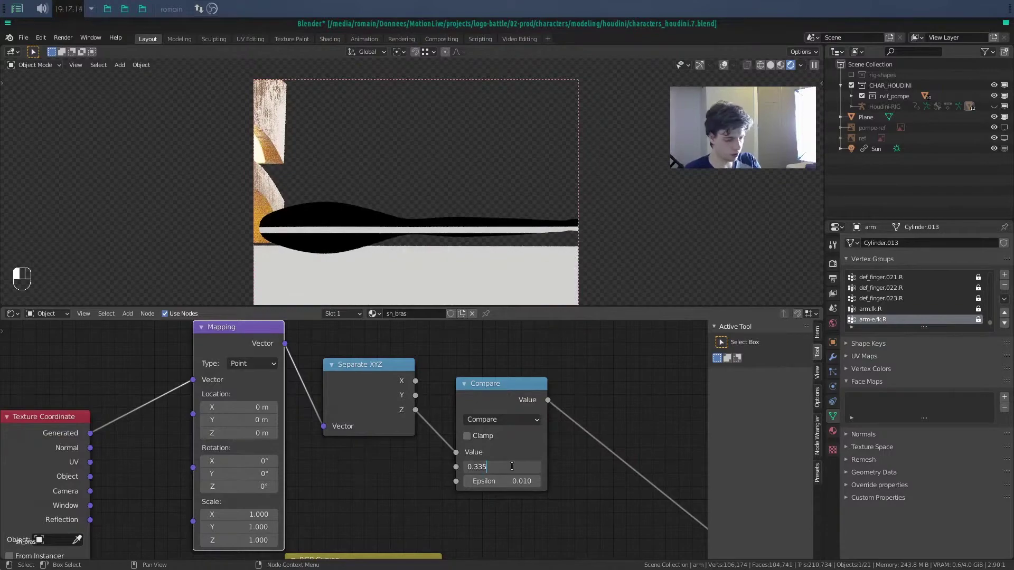
pyautogui.press('BackSpace')
pyautogui.press('BackSpace')
pyautogui.write('45')
pyautogui.press('Return')
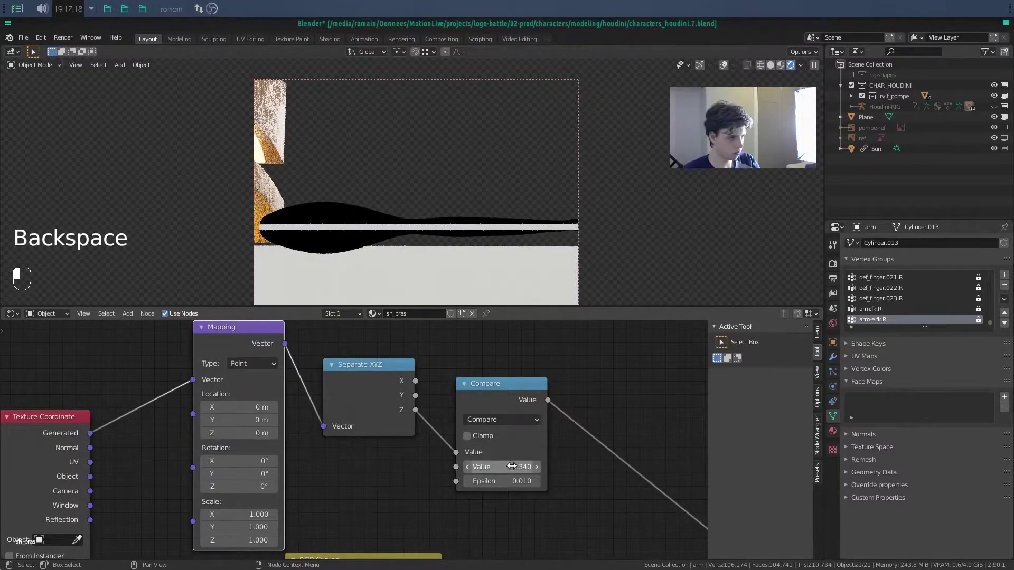
# - Narrow the mask line by setting the Compare node's Epsilon to 0.005, and check it on the arm from another angle
pyautogui.scroll(-3, 490, 220)
pyautogui.keyDown('alt'); pyautogui.moveTo(489, 218); pyautogui.dragTo(447, 256); pyautogui.keyUp('alt')
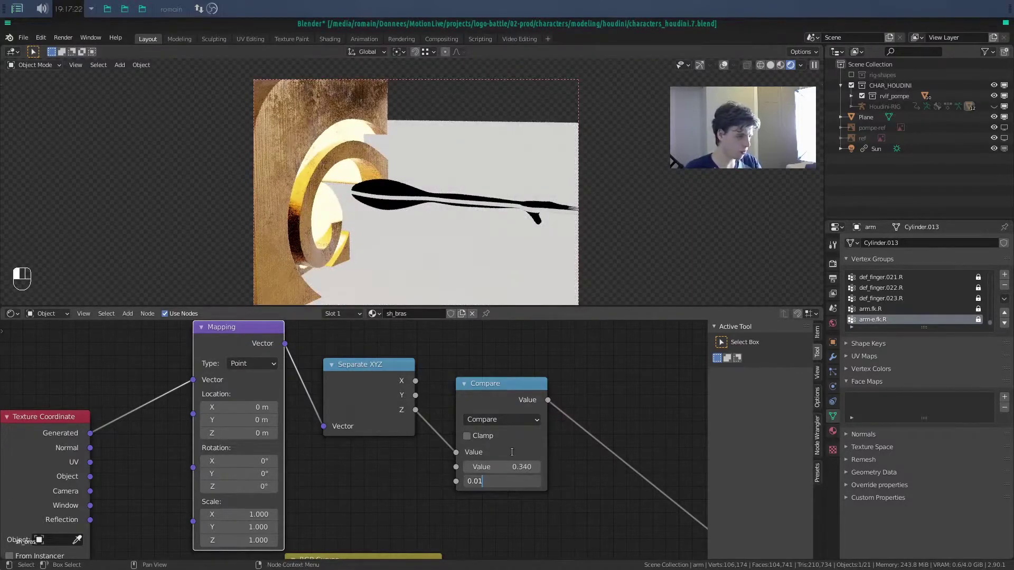
pyautogui.press('Return')
pyautogui.scroll(-1, 538, 422)
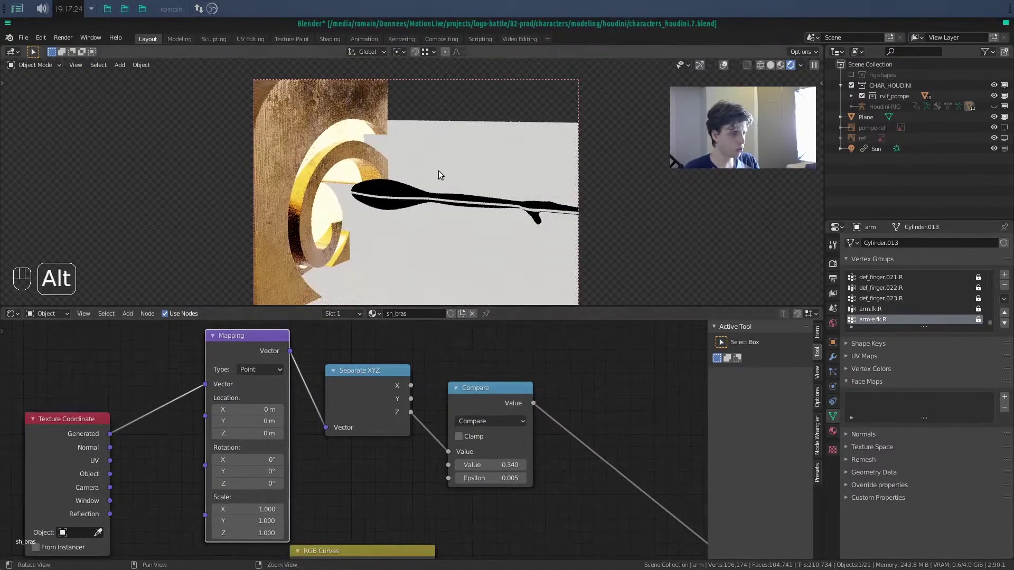
pyautogui.keyDown('alt'); pyautogui.moveTo(438, 170); pyautogui.dragTo(362, 174); pyautogui.keyUp('alt')
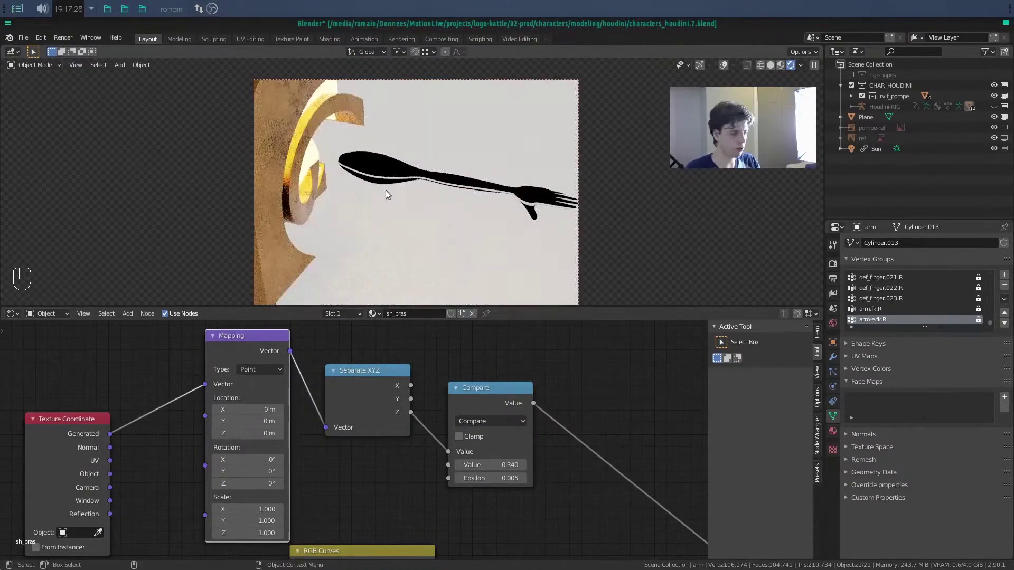
# - Reposition the Mix node fed by RGB Curves slightly and preview its color output on the arm
pyautogui.scroll(-7, 353, 437)
pyautogui.moveTo(452, 511); pyautogui.dragTo(321, 406, button='middle')
pyautogui.scroll(-4, 346, 409)
pyautogui.scroll(3, 322, 406)
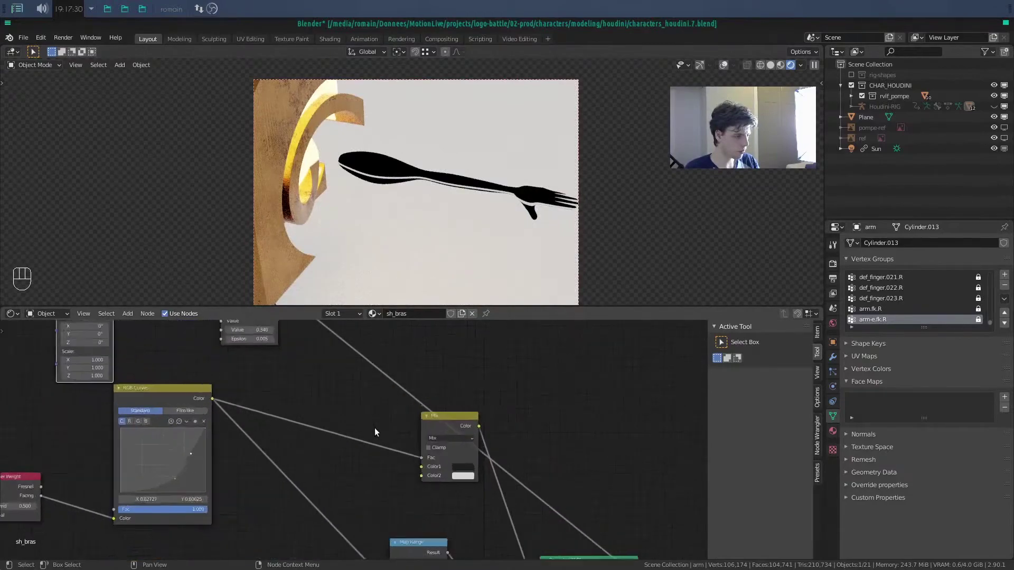
pyautogui.moveTo(461, 461); pyautogui.dragTo(413, 460)
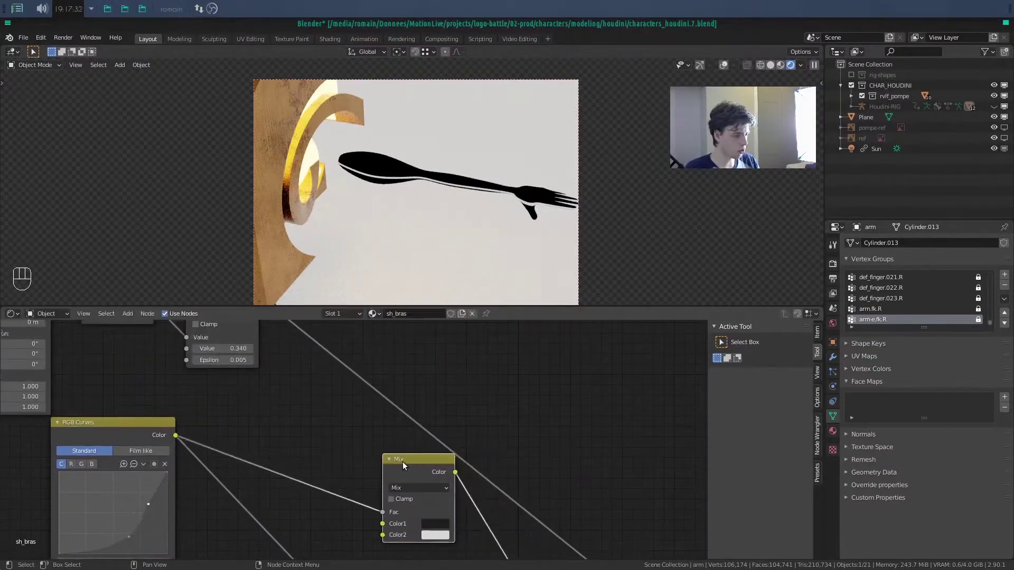
pyautogui.keyDown('ctrl'); pyautogui.keyDown('shift'); pyautogui.click(402, 462); pyautogui.keyUp('shift'); pyautogui.keyUp('ctrl')
pyautogui.moveTo(449, 520); pyautogui.dragTo(501, 497, button='middle')
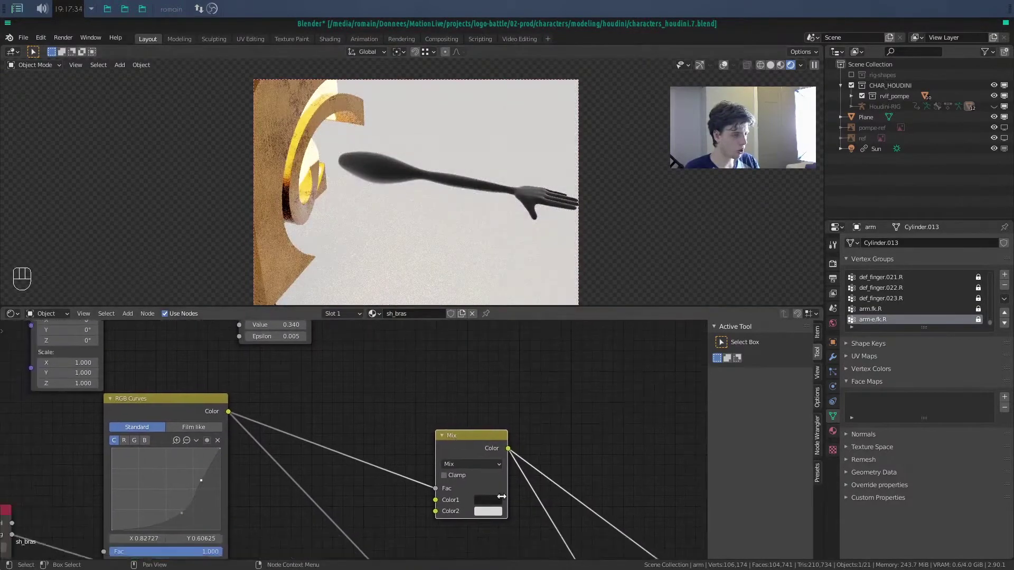
# - Add a MixRGB node above the existing Mix node
pyautogui.scroll(-2, 468, 405)
pyautogui.hotkey('shift', 'a')
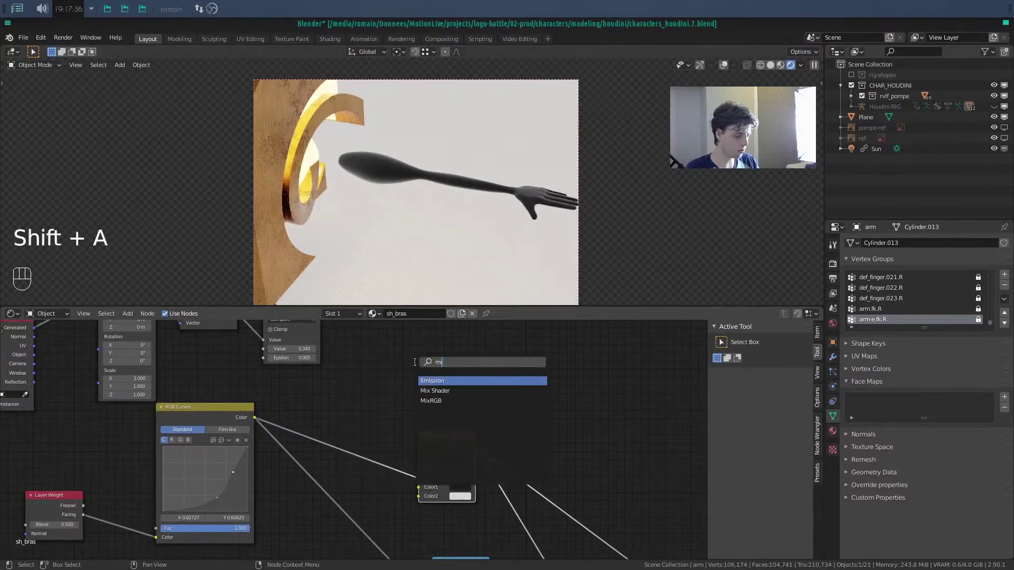
pyautogui.press('Down')
pyautogui.press('Return')
pyautogui.click(392, 337)
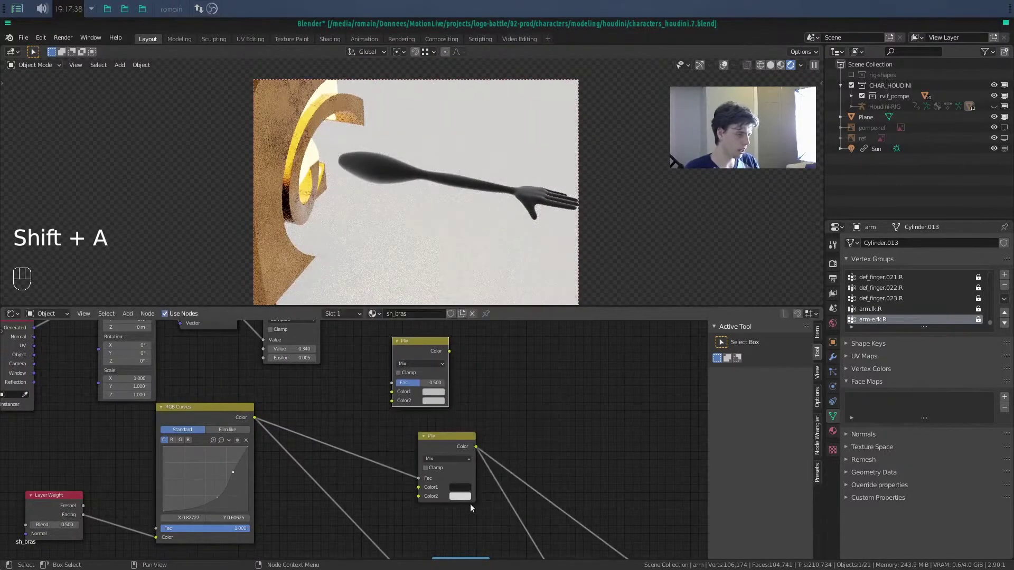
# - Copy the existing Mix node's dark Color1 into the new Mix node's Color1 and set its Color2 to a golden tan
pyautogui.hotkey('ctrl', 'v')
pyautogui.click(440, 402)
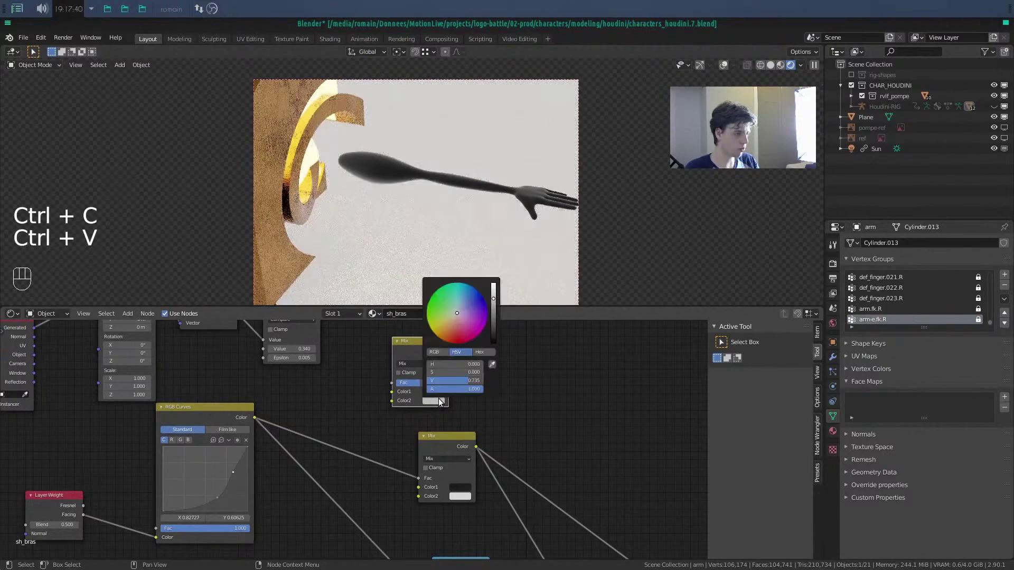
pyautogui.moveTo(451, 312); pyautogui.dragTo(444, 327)
# - Link the Compare node's Value output to the new Mix node's Fac and preview the colored stripe on the arm
pyautogui.moveTo(507, 428); pyautogui.dragTo(561, 458, button='middle')
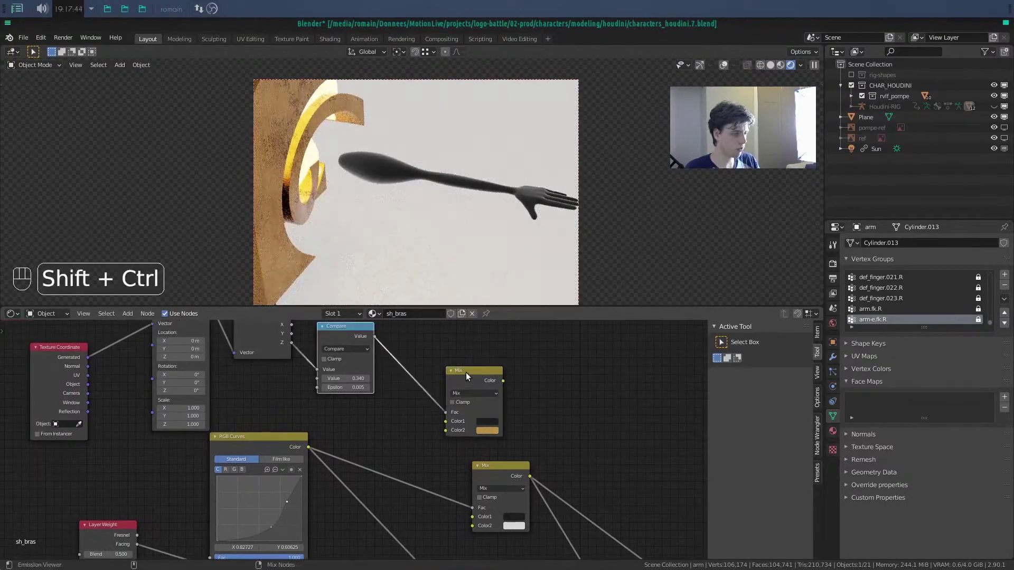
pyautogui.keyDown('ctrl'); pyautogui.keyDown('shift'); pyautogui.click(466, 375); pyautogui.keyUp('shift'); pyautogui.keyUp('ctrl')
pyautogui.keyDown('alt'); pyautogui.moveTo(462, 249); pyautogui.dragTo(470, 164, button='middle'); pyautogui.keyUp('alt')
pyautogui.scroll(4, 443, 224)
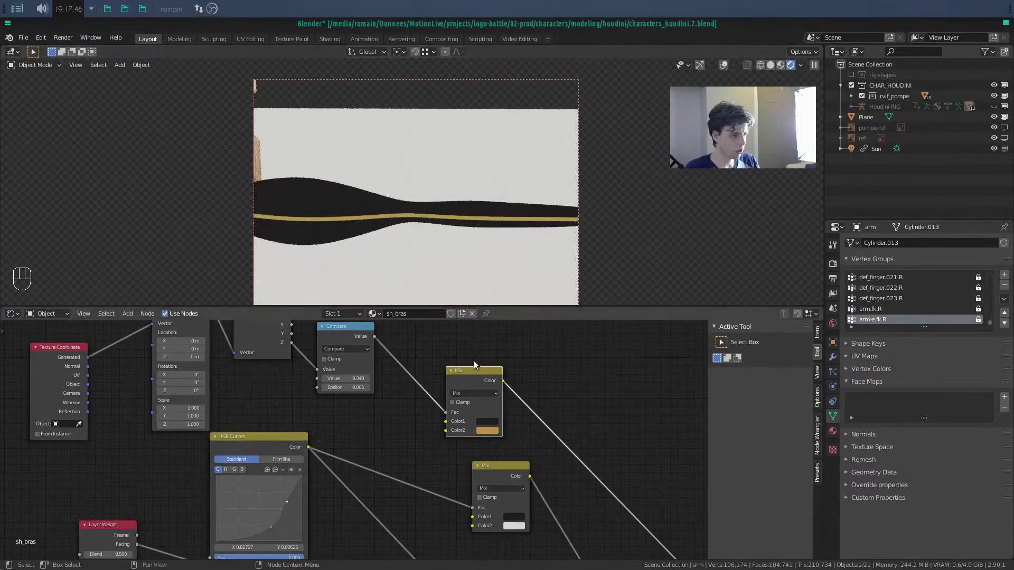
# - Change the stripe's Color2 to a deeper, more saturated orange and link that Mix node's Color output to the lower Mix node's Color1
pyautogui.click(485, 431)
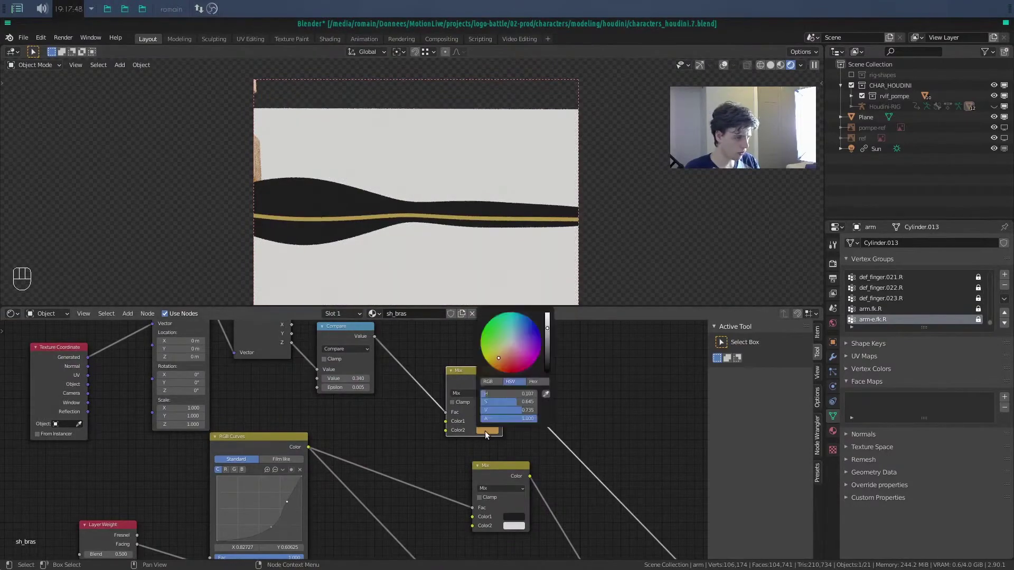
pyautogui.moveTo(547, 330)
pyautogui.mouseDown()
pyautogui.moveTo(547, 318)
pyautogui.moveTo(547, 329)
pyautogui.mouseUp()
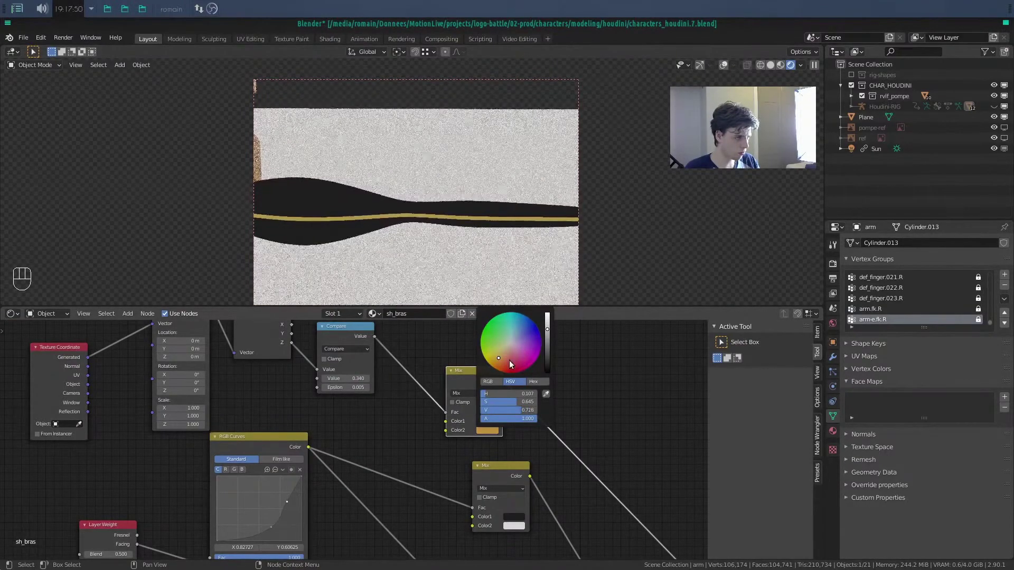
pyautogui.moveTo(502, 362); pyautogui.dragTo(498, 364)
pyautogui.scroll(-2, 428, 392)
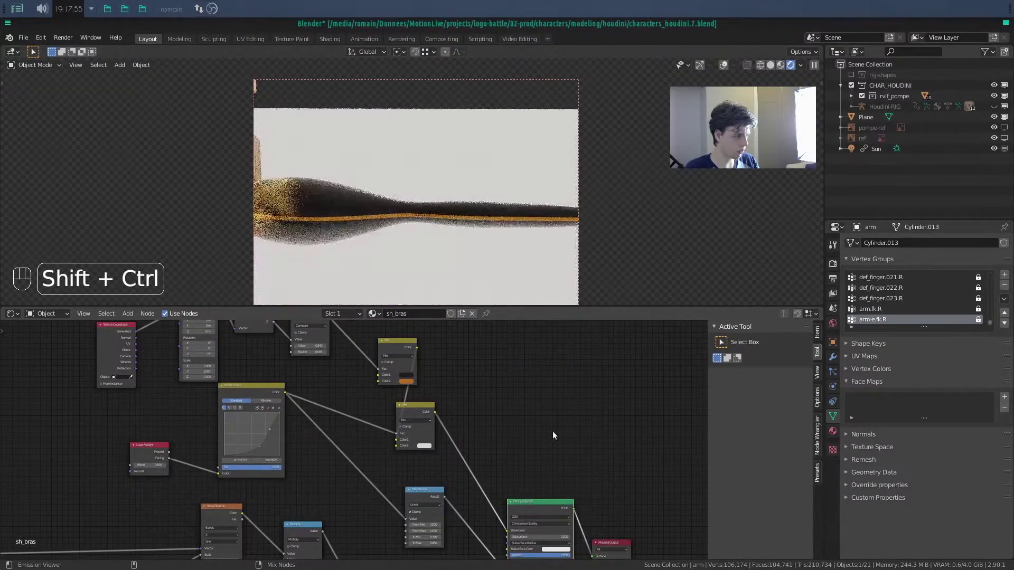
# - Reposition the stripe mask nodes in the node tree and save the file
pyautogui.press('g')
pyautogui.hotkey('ctrl', 's')
pyautogui.scroll(-4, 403, 238)
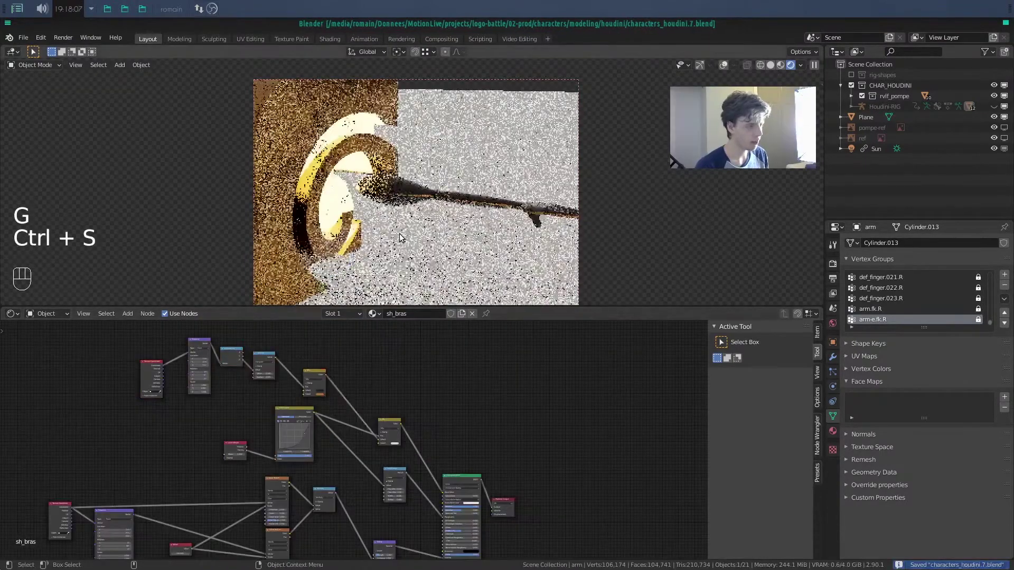
pyautogui.keyDown('ctrl'); pyautogui.scroll(-1, 402, 237); pyautogui.keyUp('ctrl')
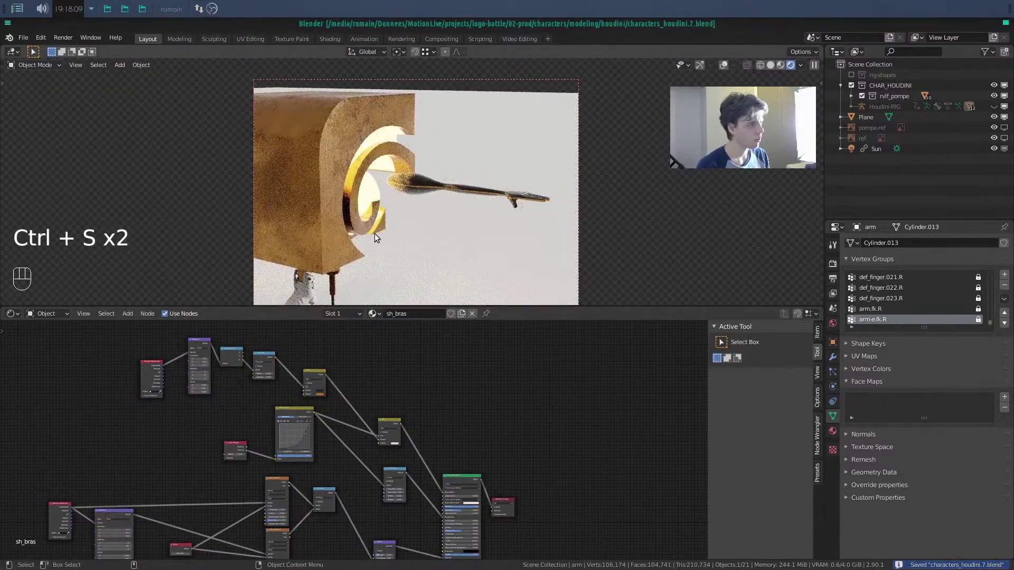